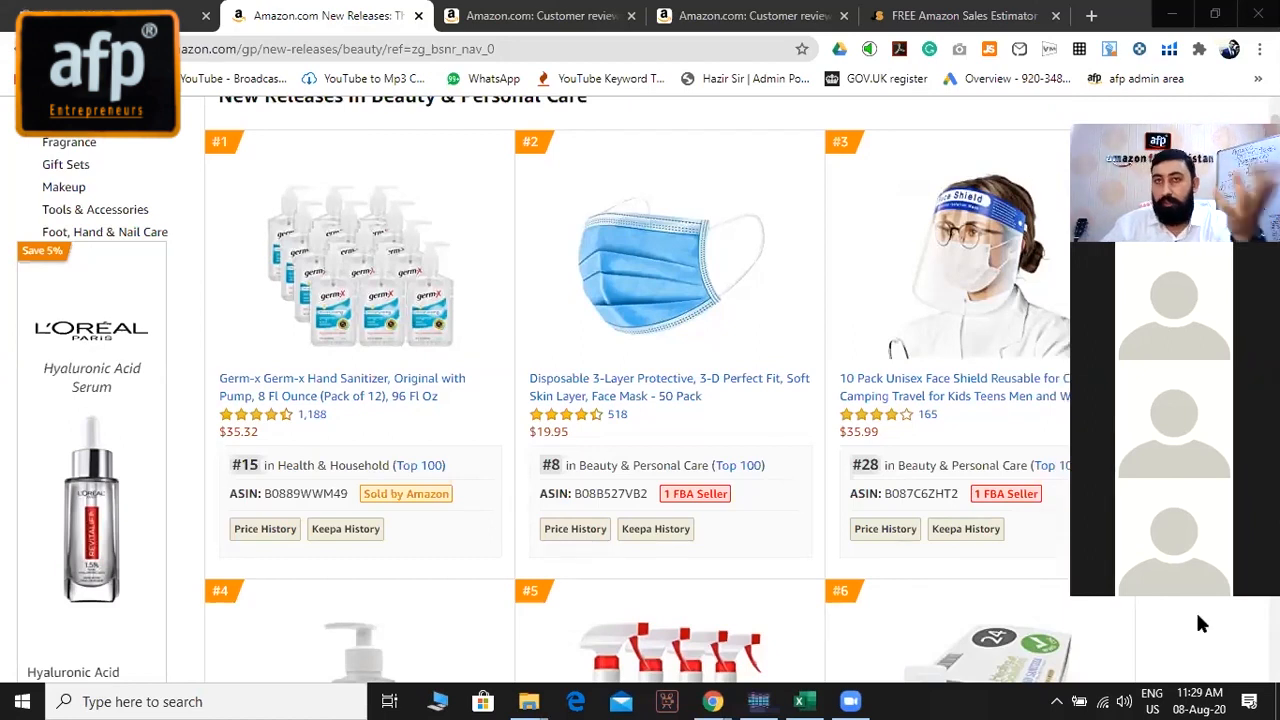
# Check the disposable 3-layer mask's listing against its row in the Excel revenue sheet and set its review count to 518.
pyautogui.scroll(-1, 1003, 400)
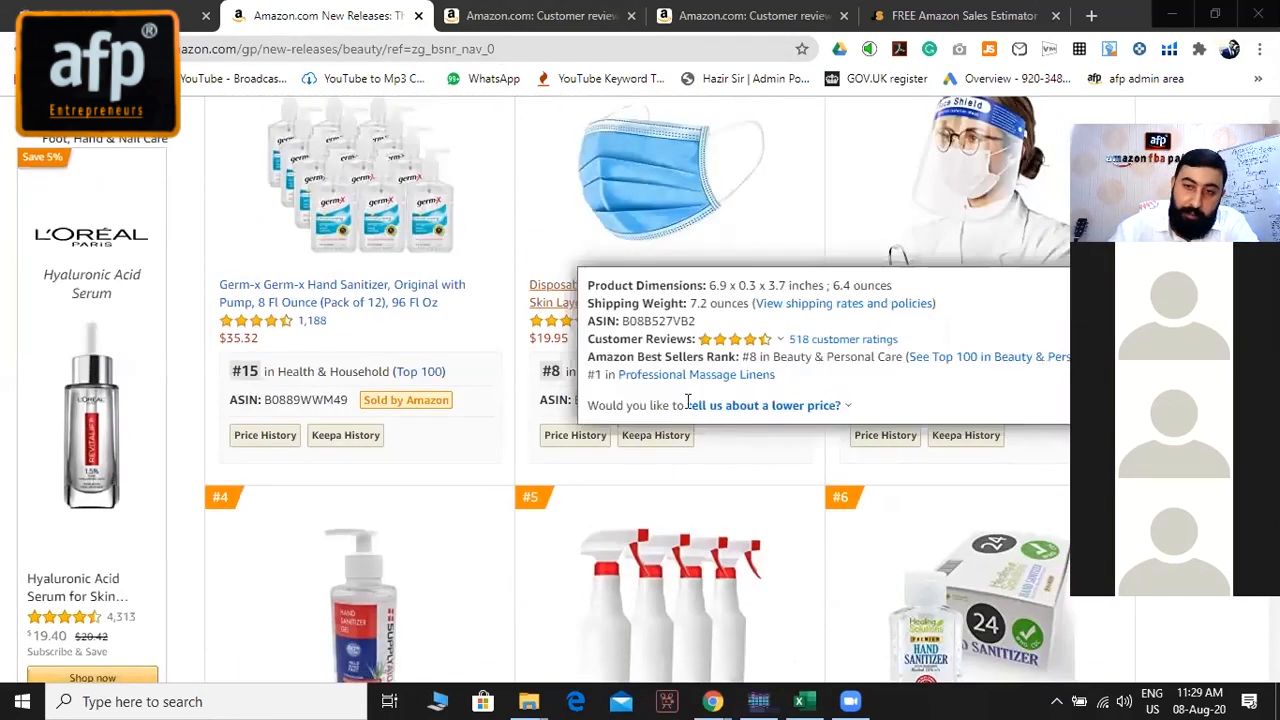
pyautogui.click(799, 701)
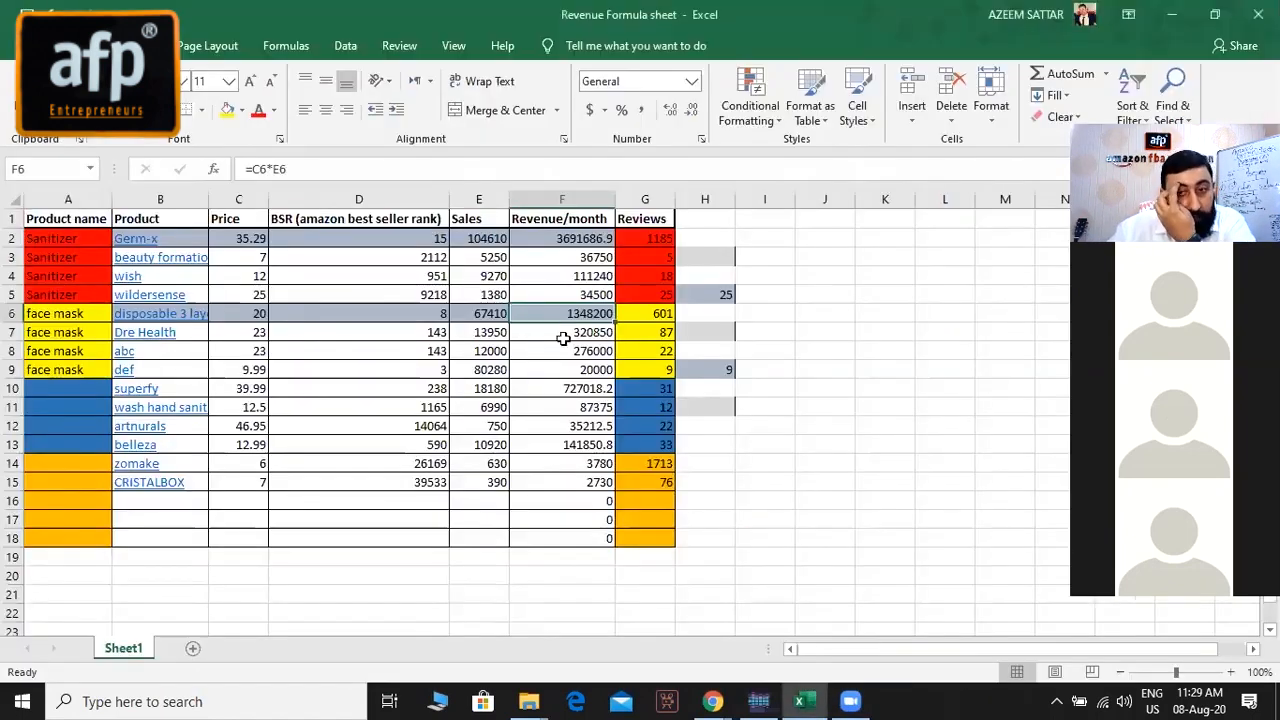
pyautogui.click(712, 701)
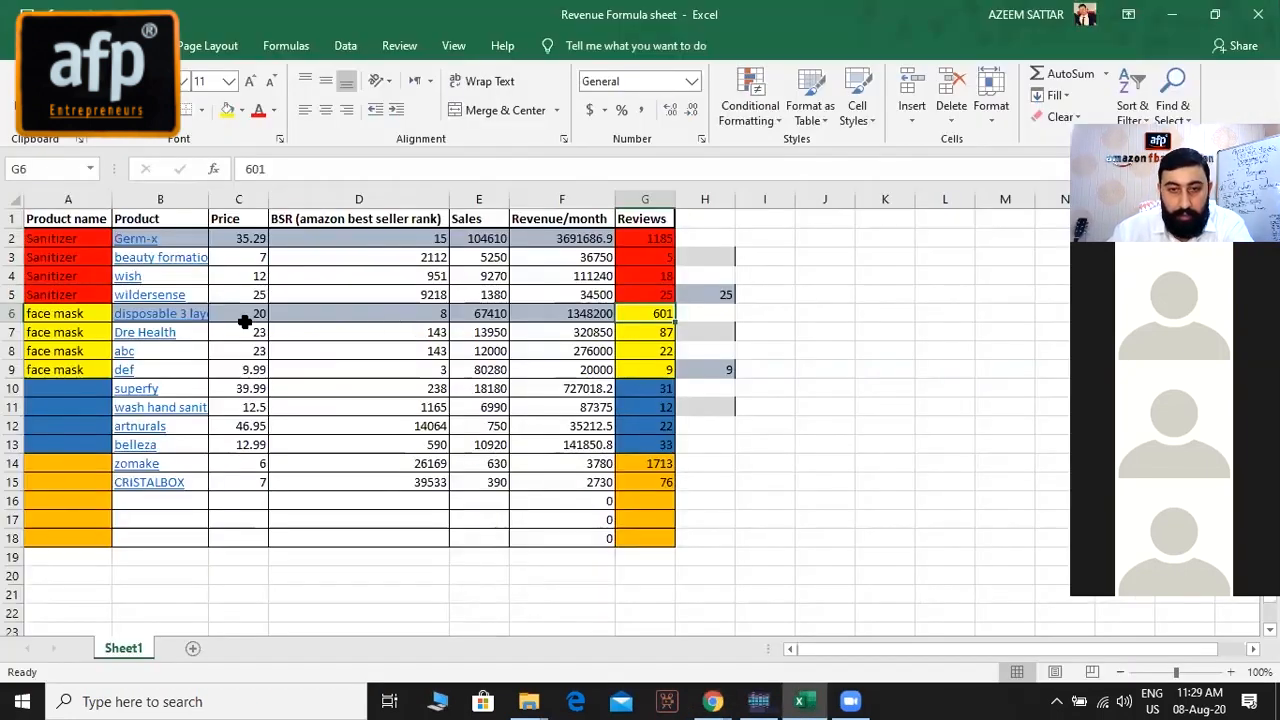
pyautogui.click(600, 313)
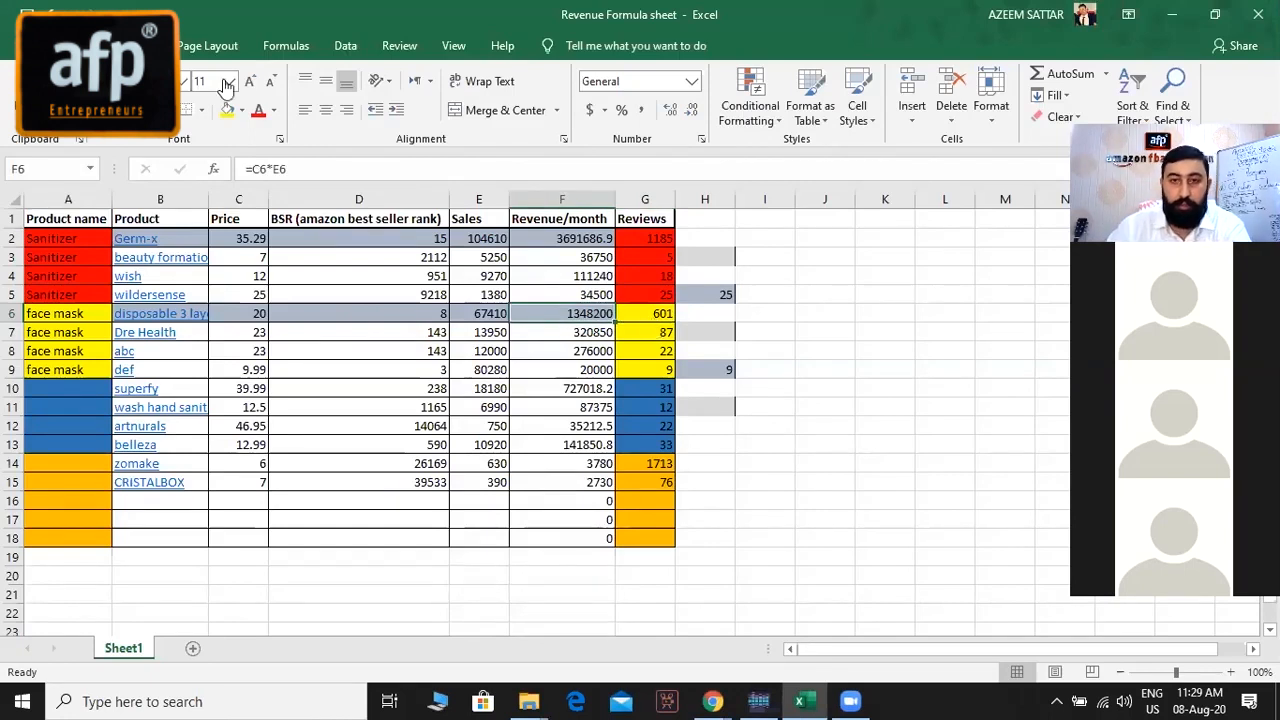
pyautogui.click(713, 701)
pyautogui.click(322, 16)
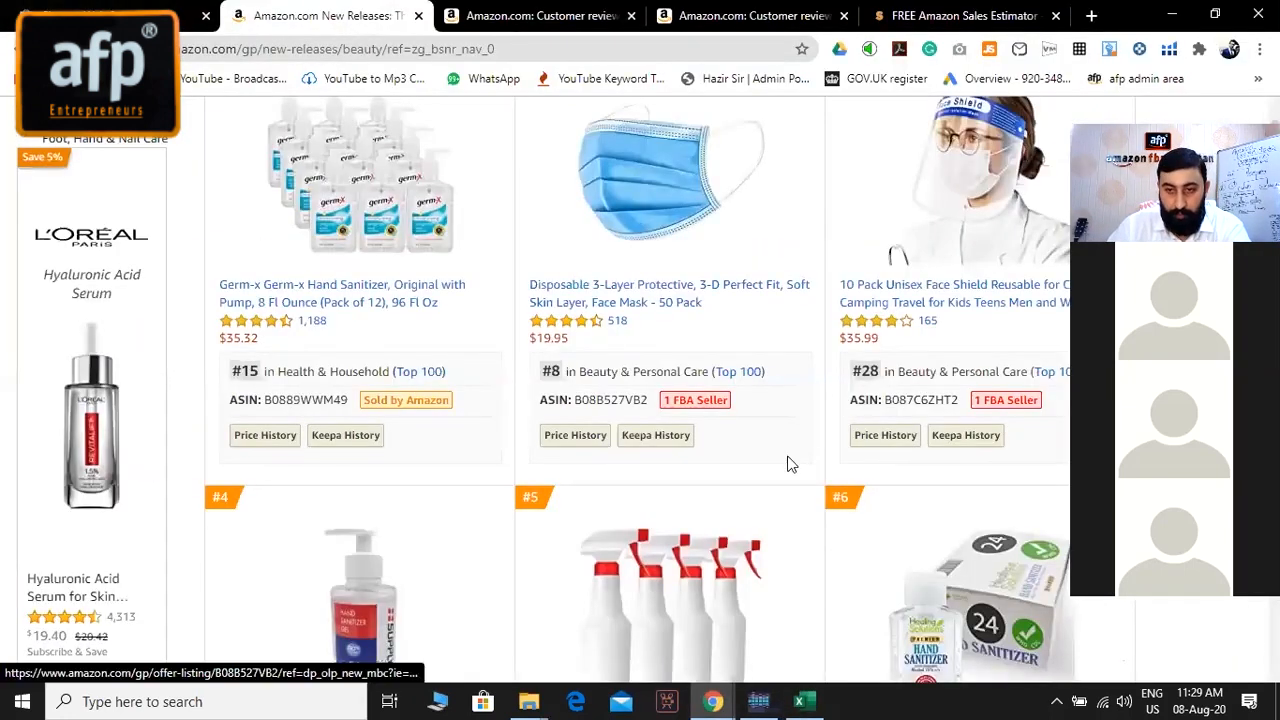
pyautogui.hotkey('alt', 'Tab')
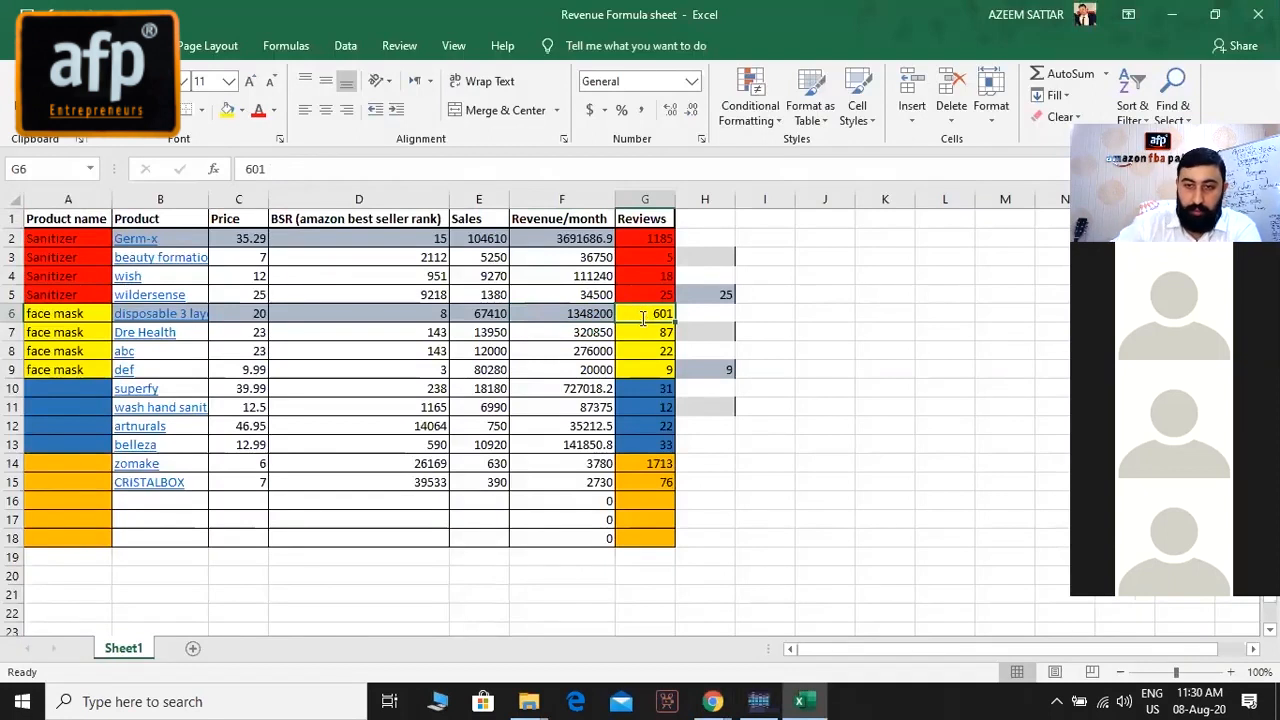
pyautogui.click(197, 330)
# Switch to Chrome, search Amazon's Beauty & Personal Care department for "disposable masks", and compare the listed masks' prices, reviews and ranks.
pyautogui.hotkey('alt', 'Tab')
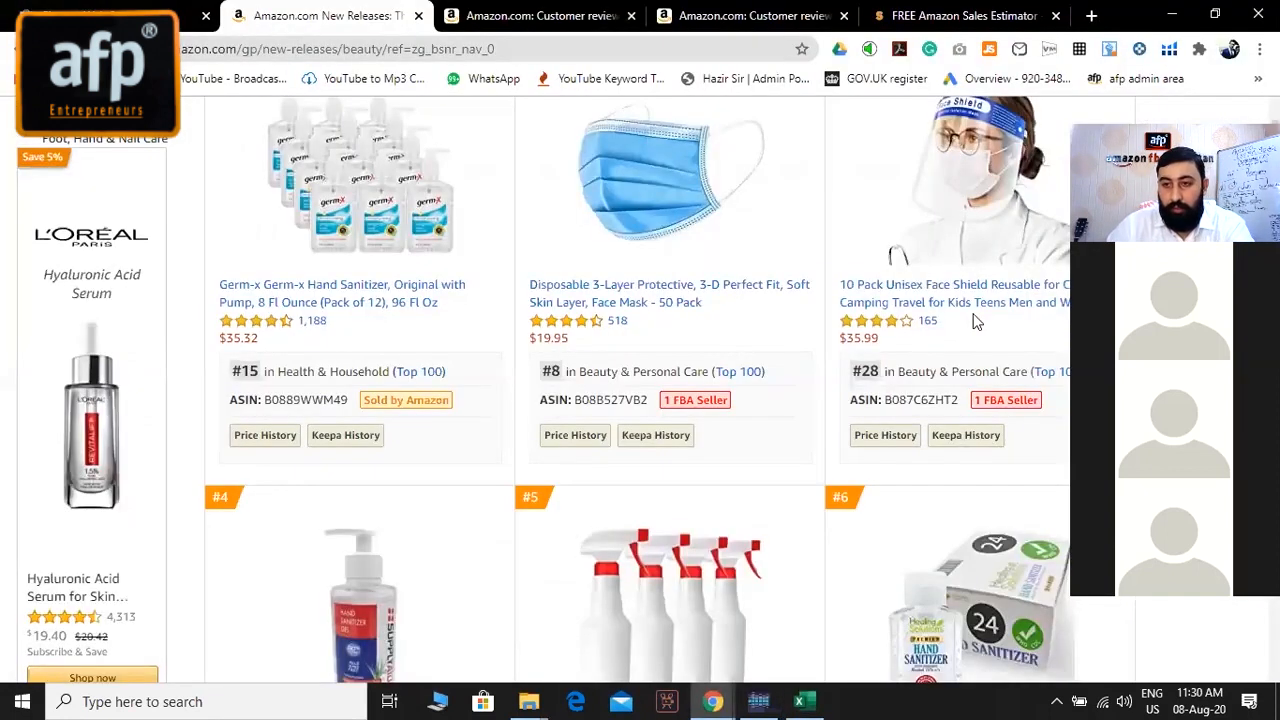
pyautogui.scroll(4, 382, 134)
pyautogui.click(382, 133)
pyautogui.write('disposable masks')
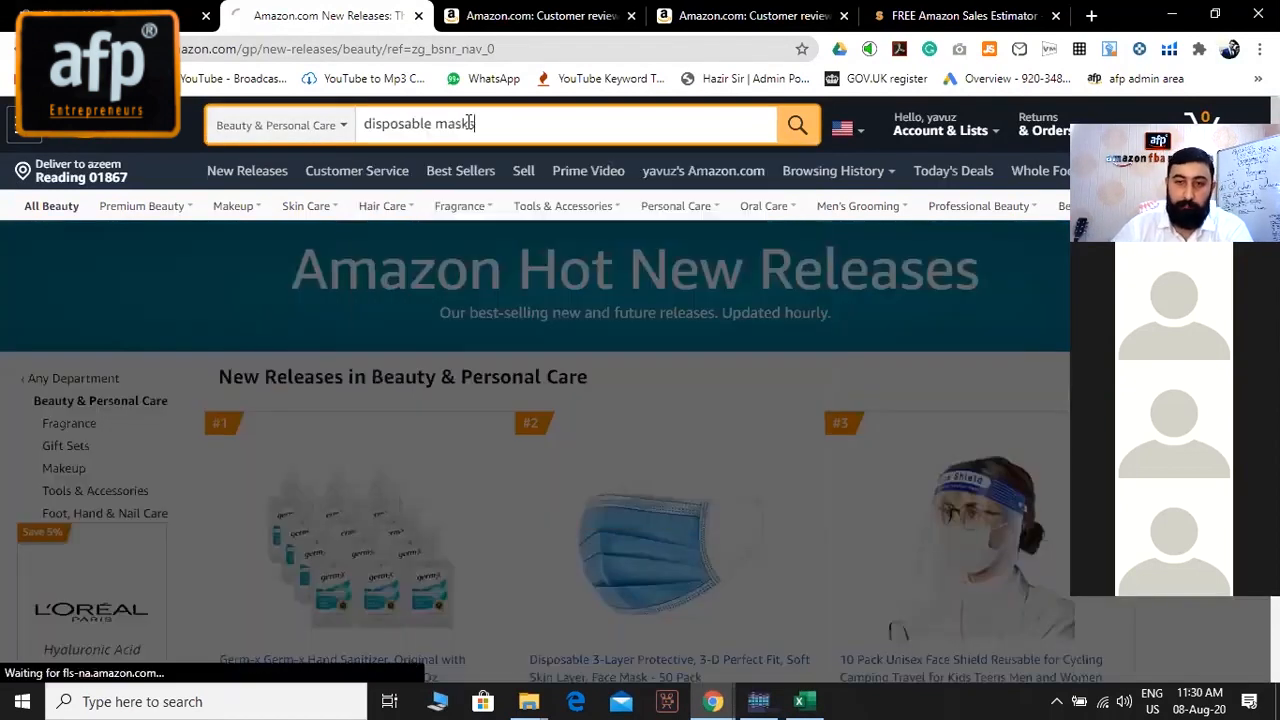
pyautogui.press('Return')
pyautogui.scroll(-3, 883, 404)
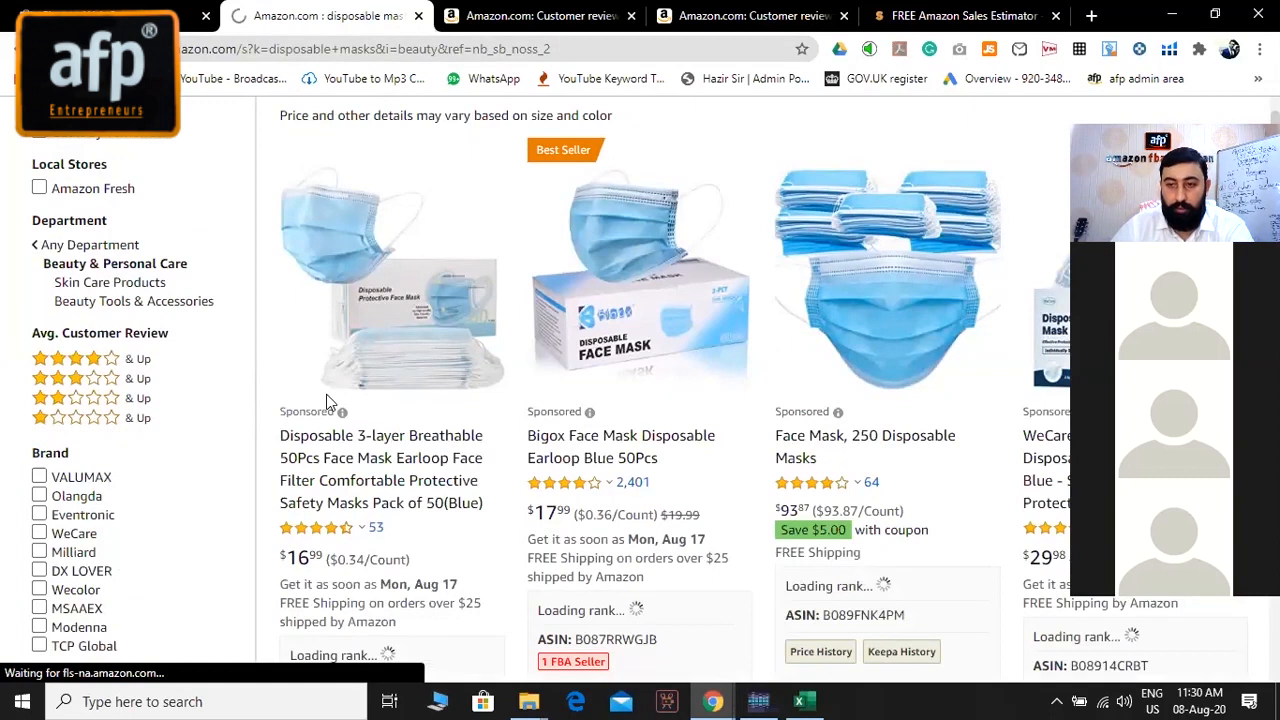
pyautogui.scroll(-5, 946, 410)
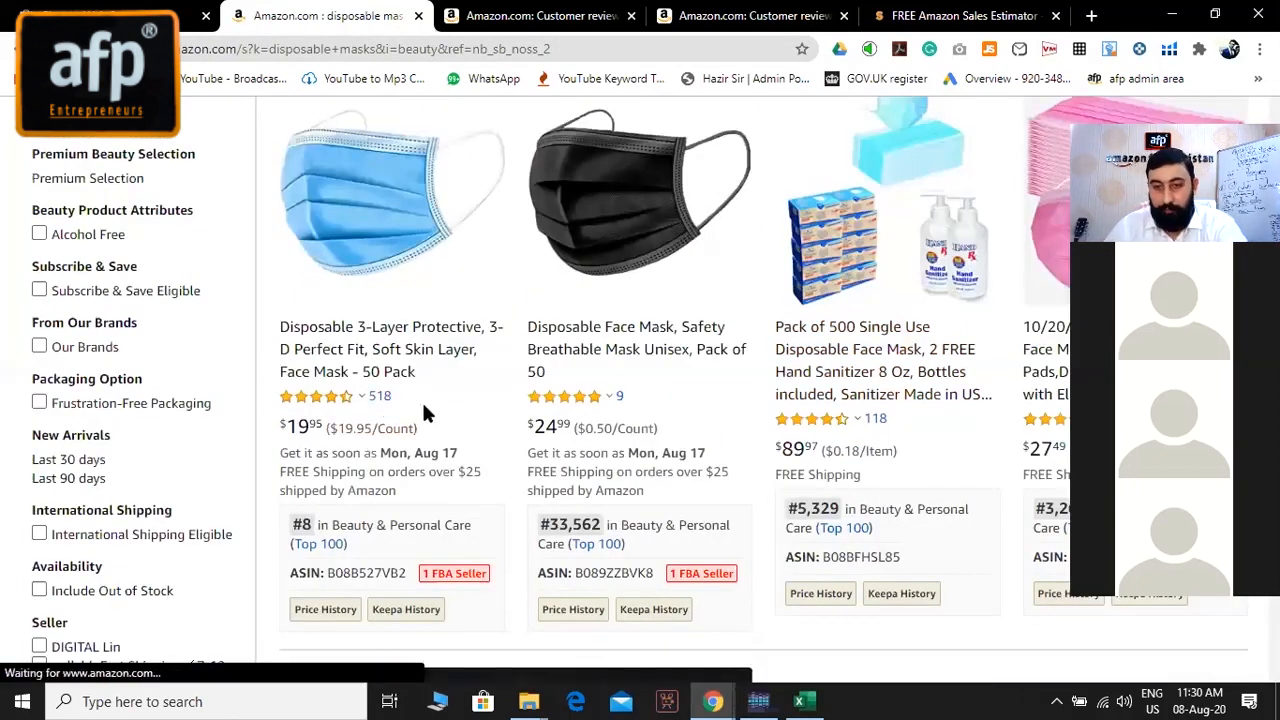
pyautogui.scroll(-1, 422, 400)
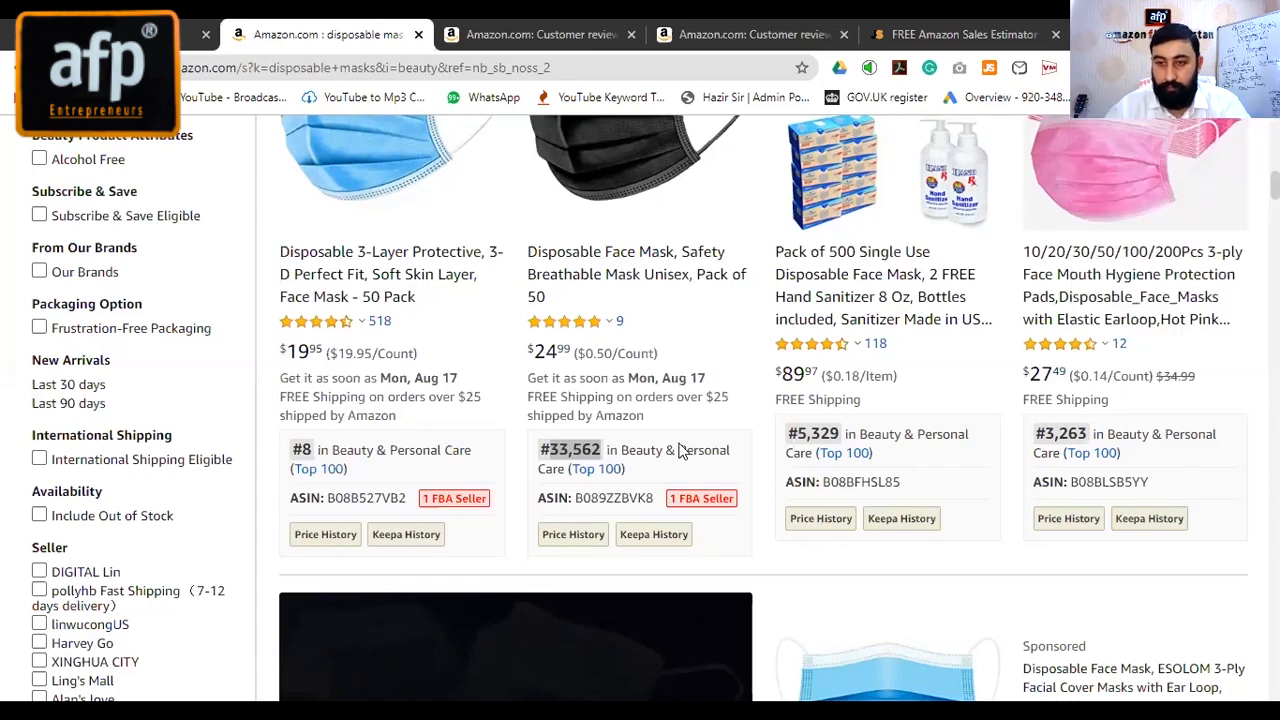
pyautogui.scroll(1, 595, 525)
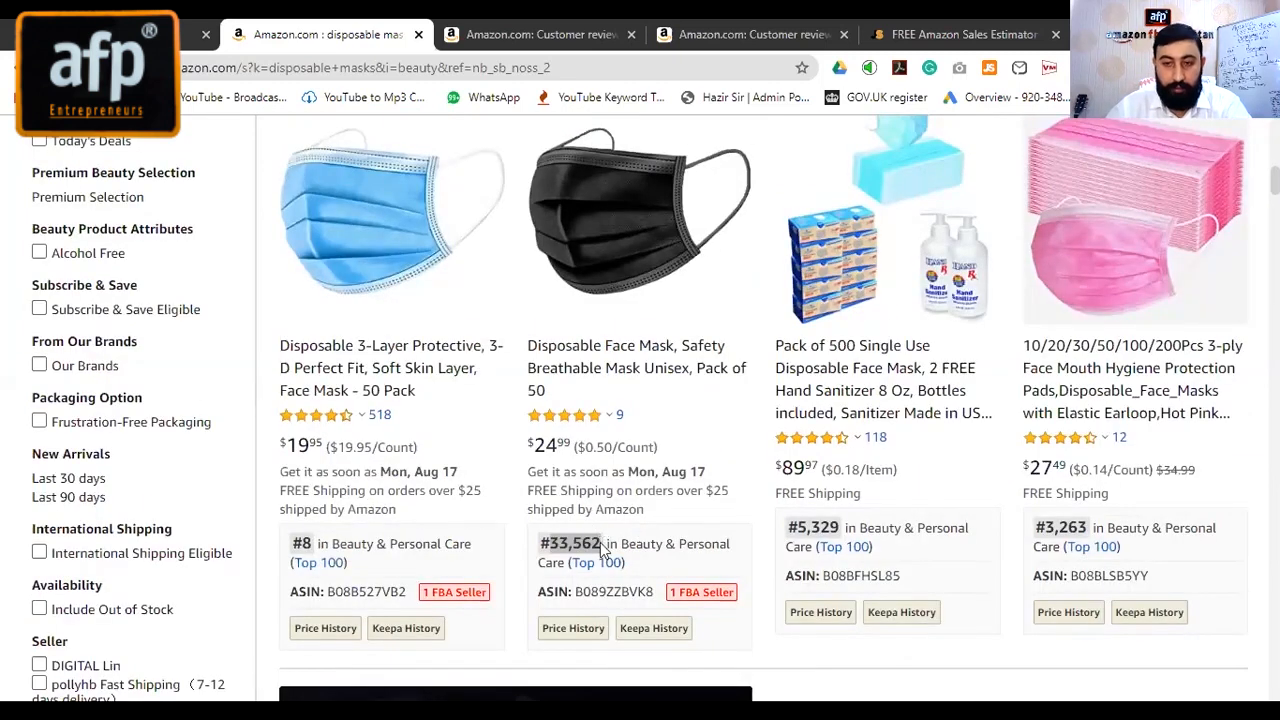
# Enter the black 50-pack face mask's best seller rank, 33562, in the Amazon Sales Estimator.
pyautogui.doubleClick(603, 542)
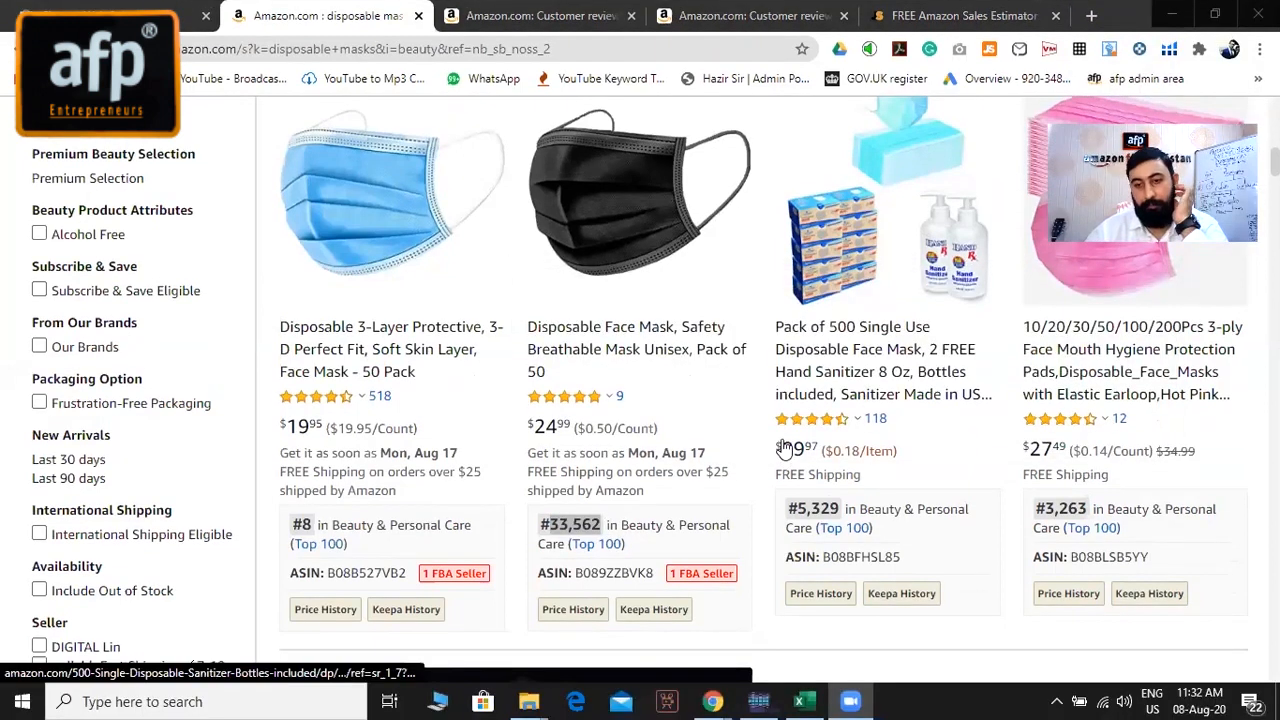
pyautogui.moveTo(600, 526); pyautogui.dragTo(553, 526)
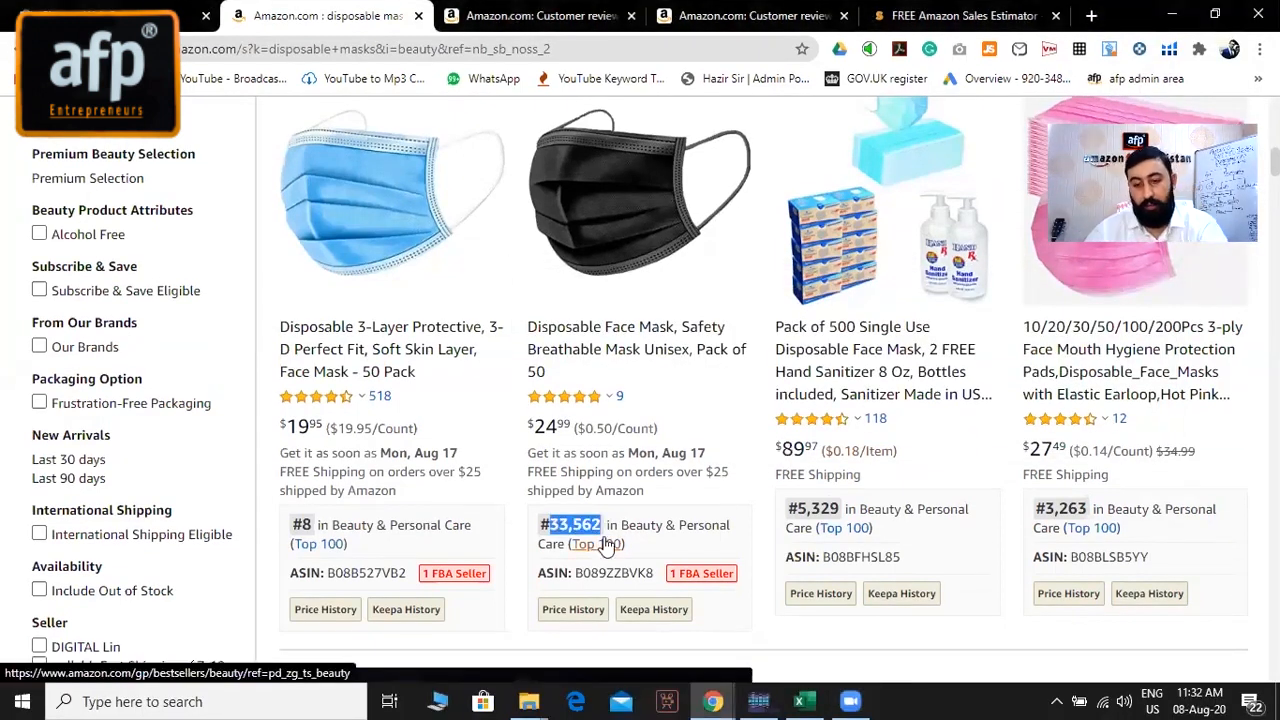
pyautogui.click(962, 16)
pyautogui.doubleClick(571, 333)
pyautogui.write('33562')
pyautogui.moveTo(420, 124)
# Close the Wildersense customer reviews page and calculate the monthly sales estimate for the entered rank.
pyautogui.click(510, 16)
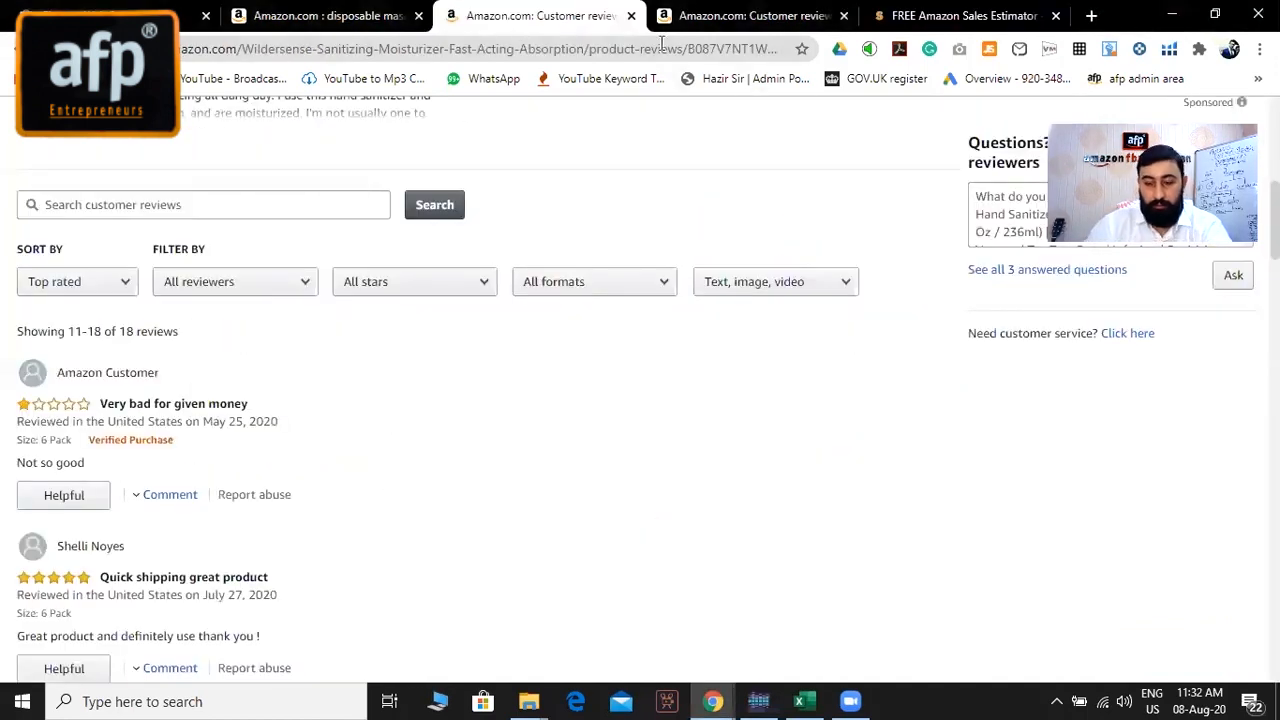
pyautogui.click(631, 16)
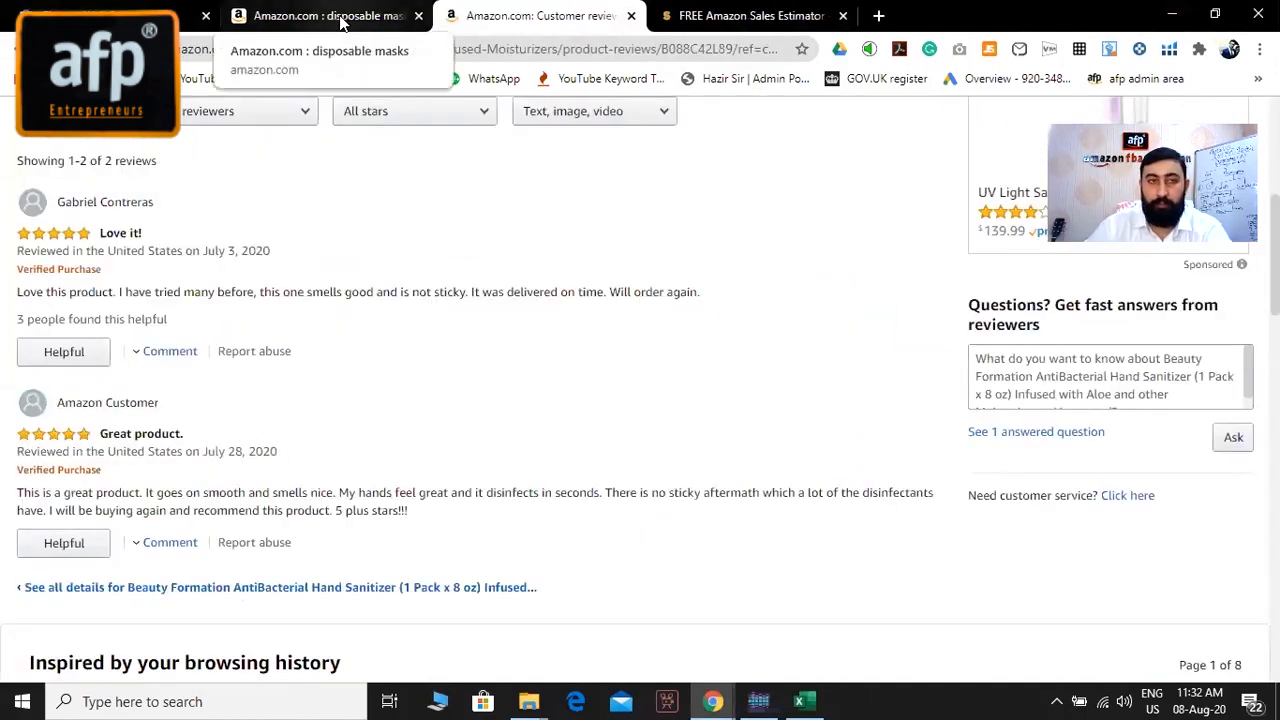
pyautogui.click(340, 16)
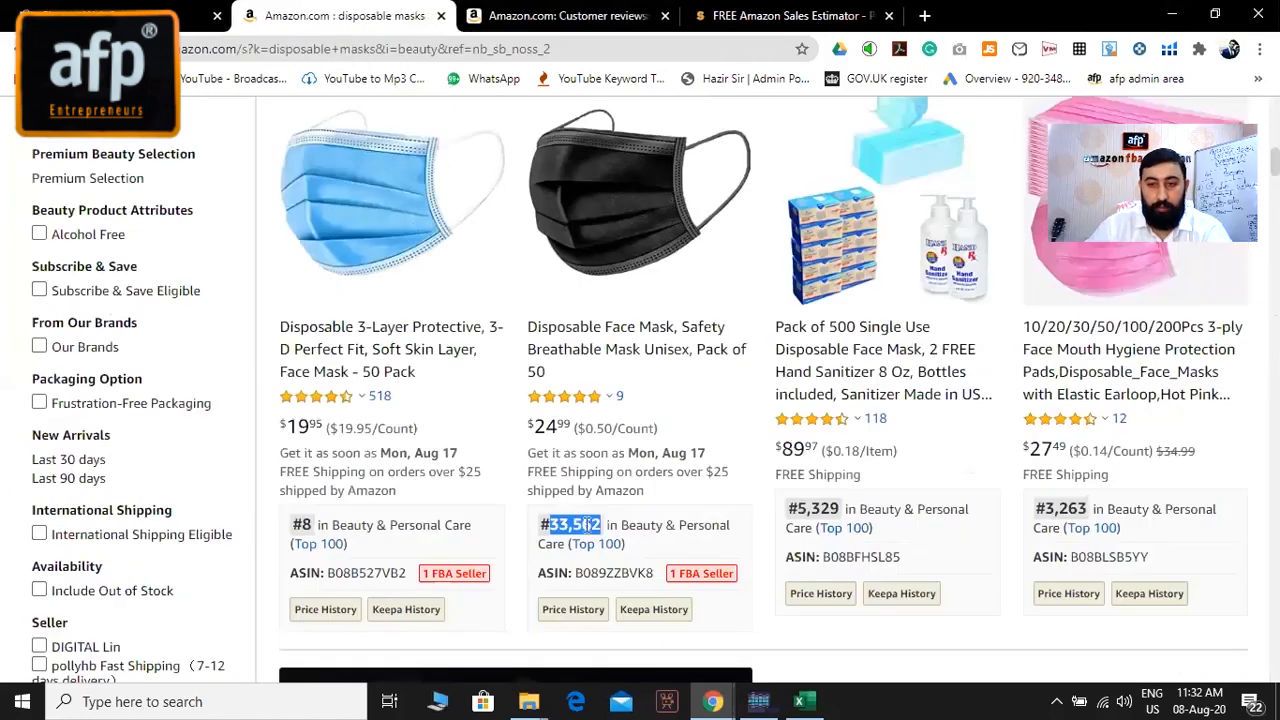
pyautogui.click(830, 18)
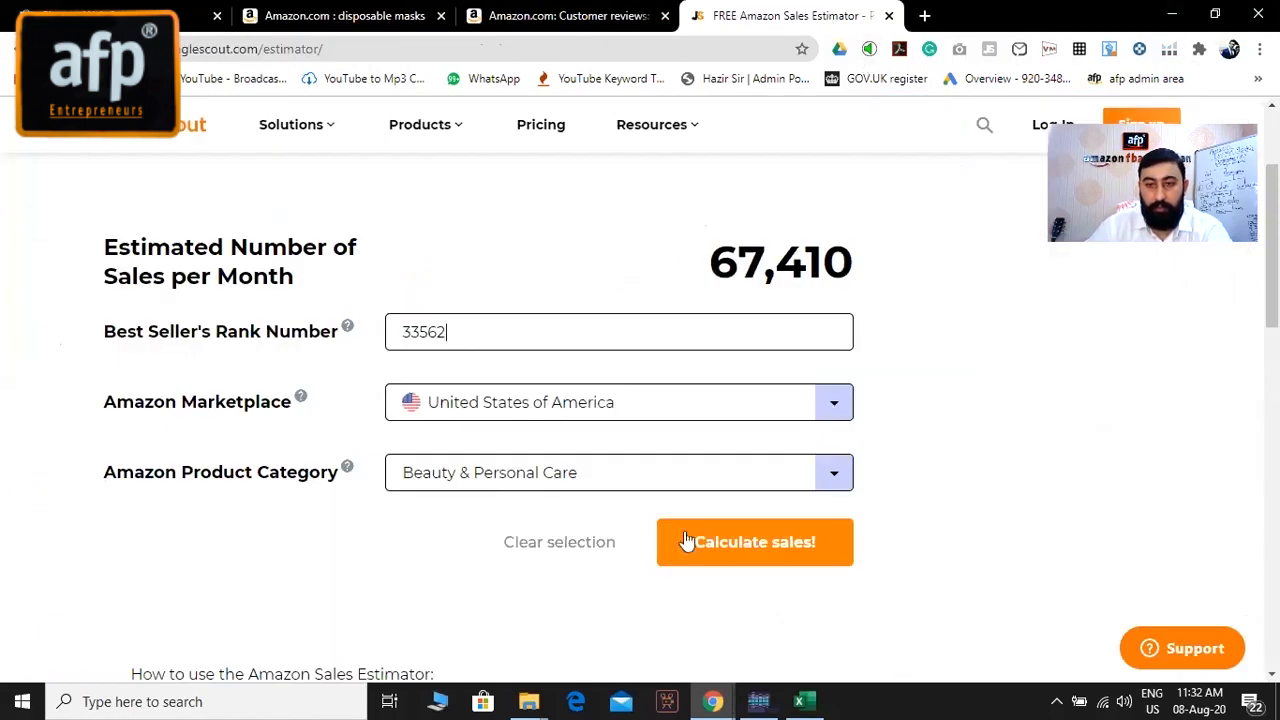
pyautogui.click(745, 543)
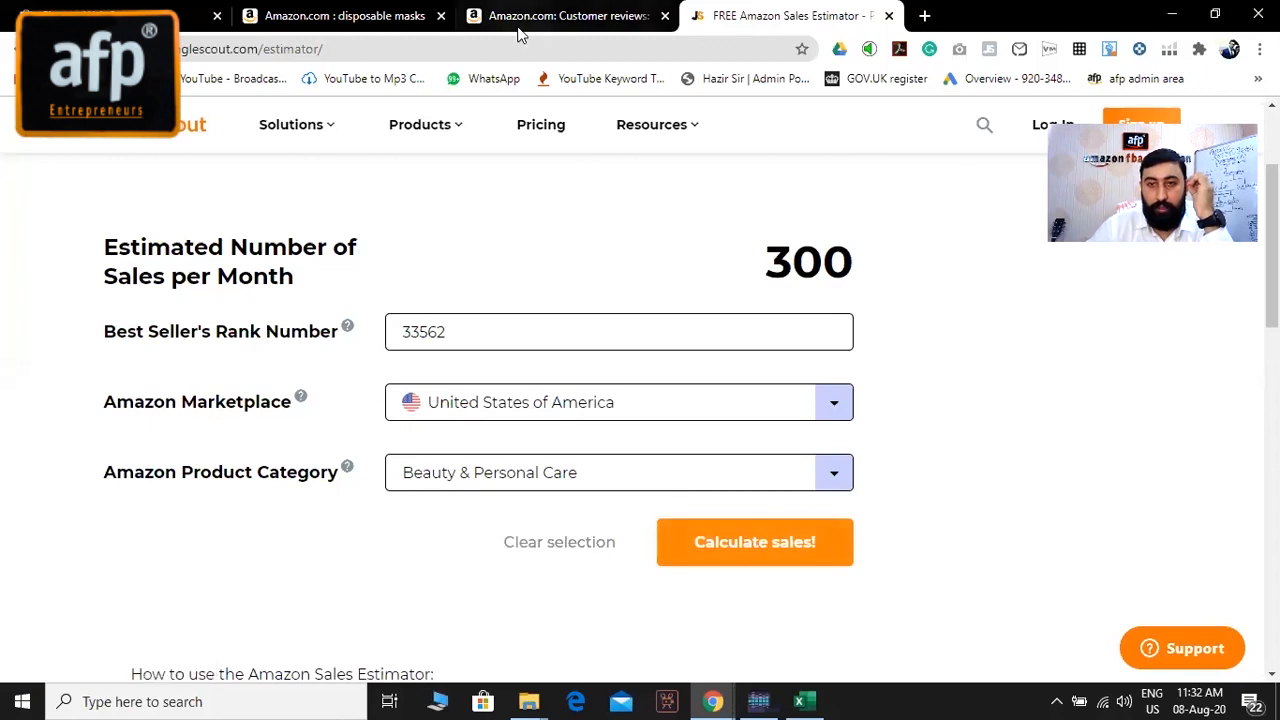
# Highlight the estimated monthly sales figure and return to the disposable masks search results.
pyautogui.click(392, 18)
pyautogui.click(790, 16)
pyautogui.doubleClick(818, 268)
pyautogui.hotkey('ctrl', 'shift', 'Tab')
pyautogui.hotkey('ctrl', 'shift', 'Tab')
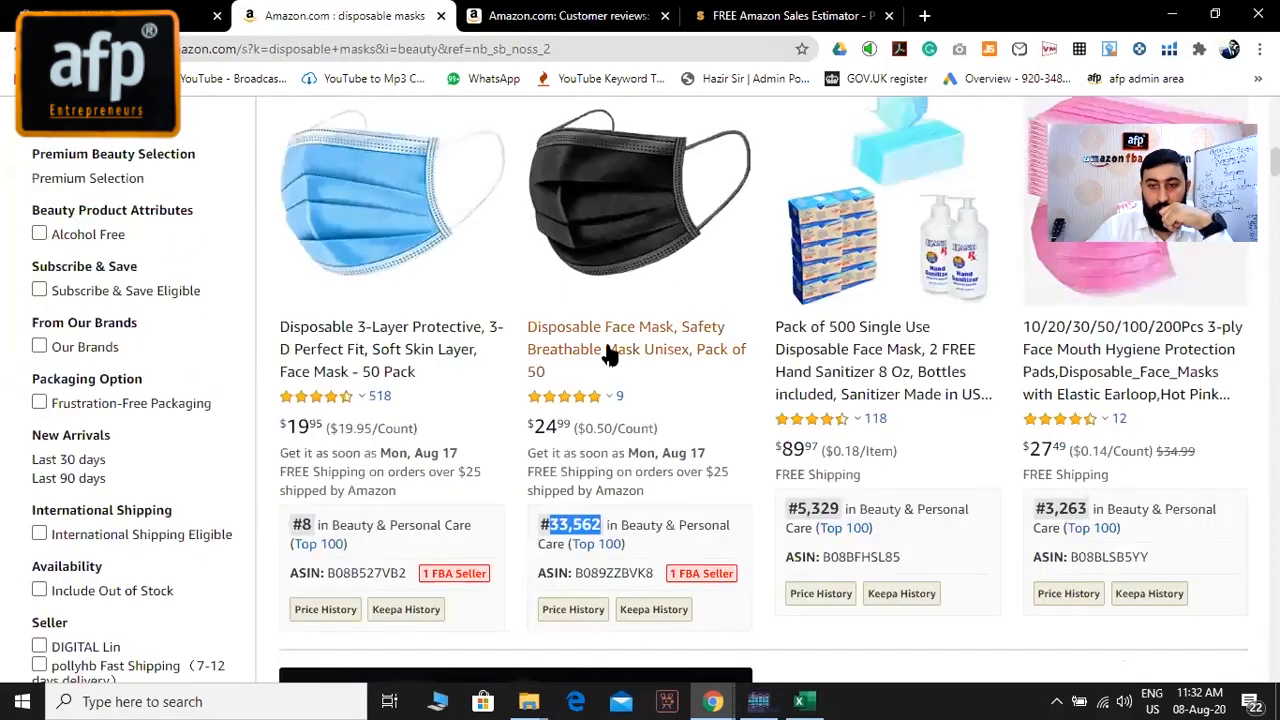
# Switch to the Excel revenue sheet and open the product name in cell B7 for editing.
pyautogui.rightClick(609, 345)
pyautogui.press('Escape')
pyautogui.hotkey('alt', 'Tab')
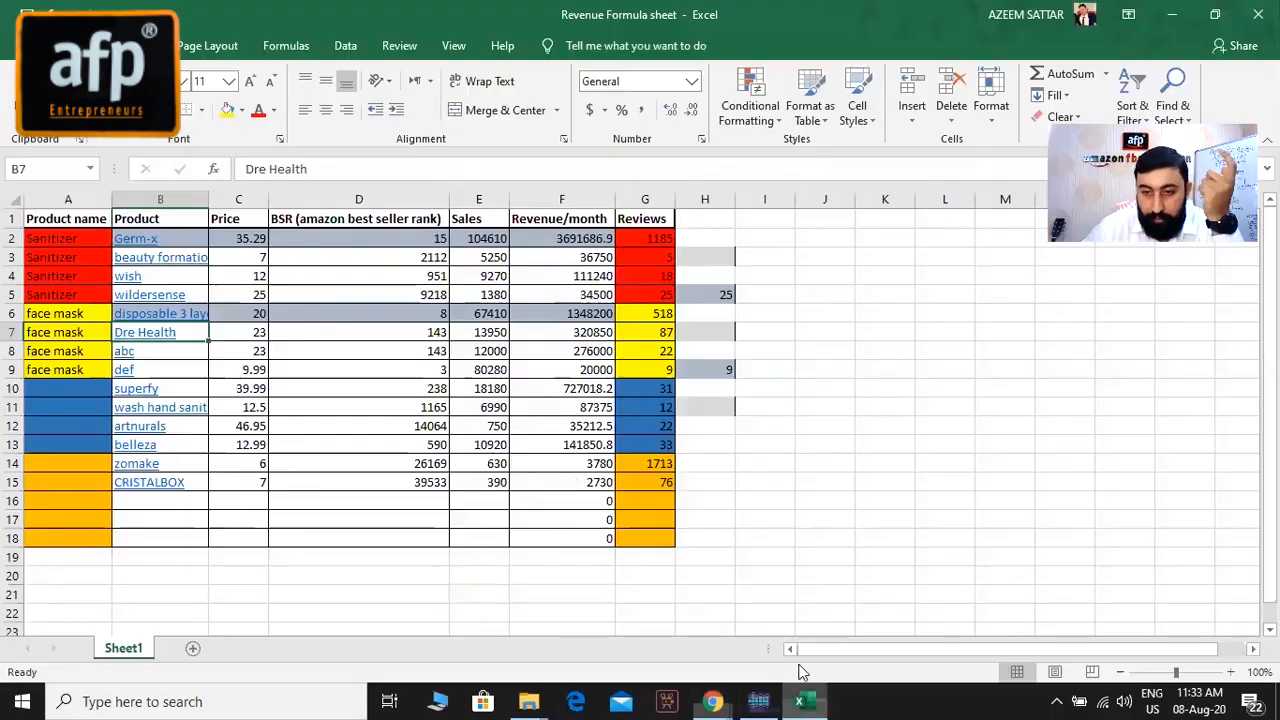
pyautogui.click(323, 171)
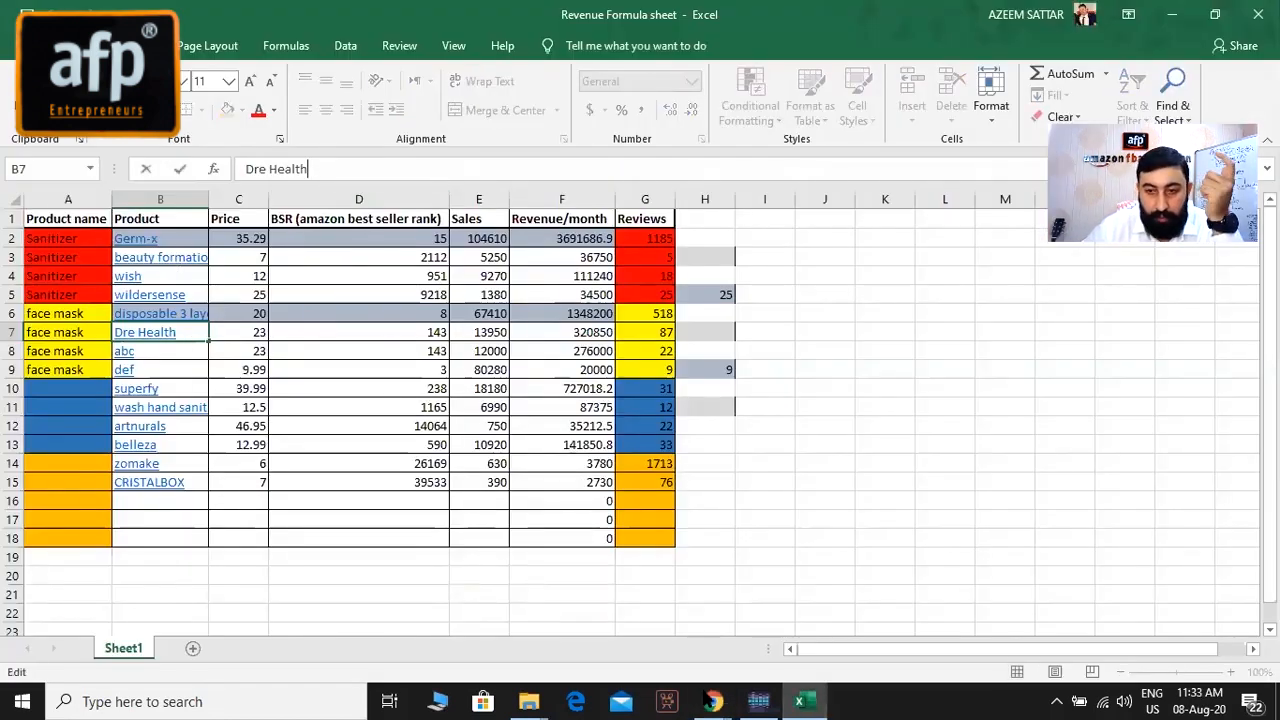
# Switch back to Chrome and open the black Disposable Face Mask, Pack of 50 listing in a new tab.
pyautogui.click(712, 701)
pyautogui.click(606, 622)
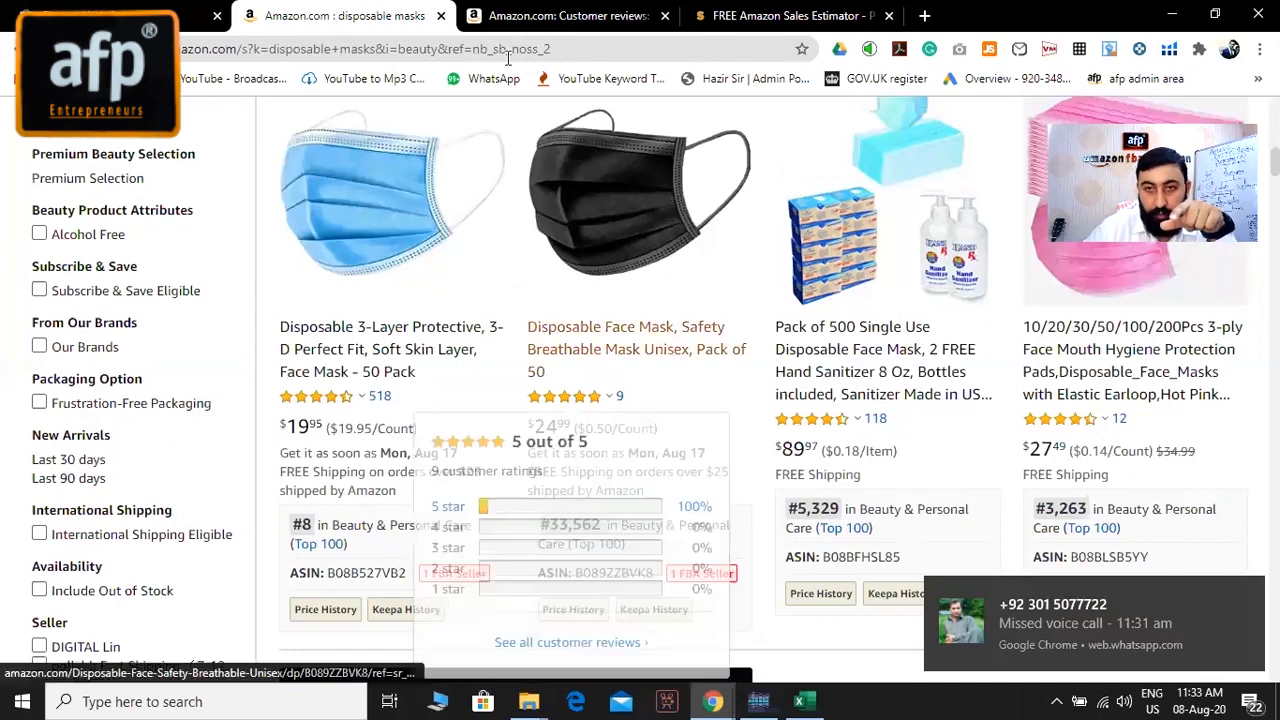
pyautogui.rightClick(593, 361)
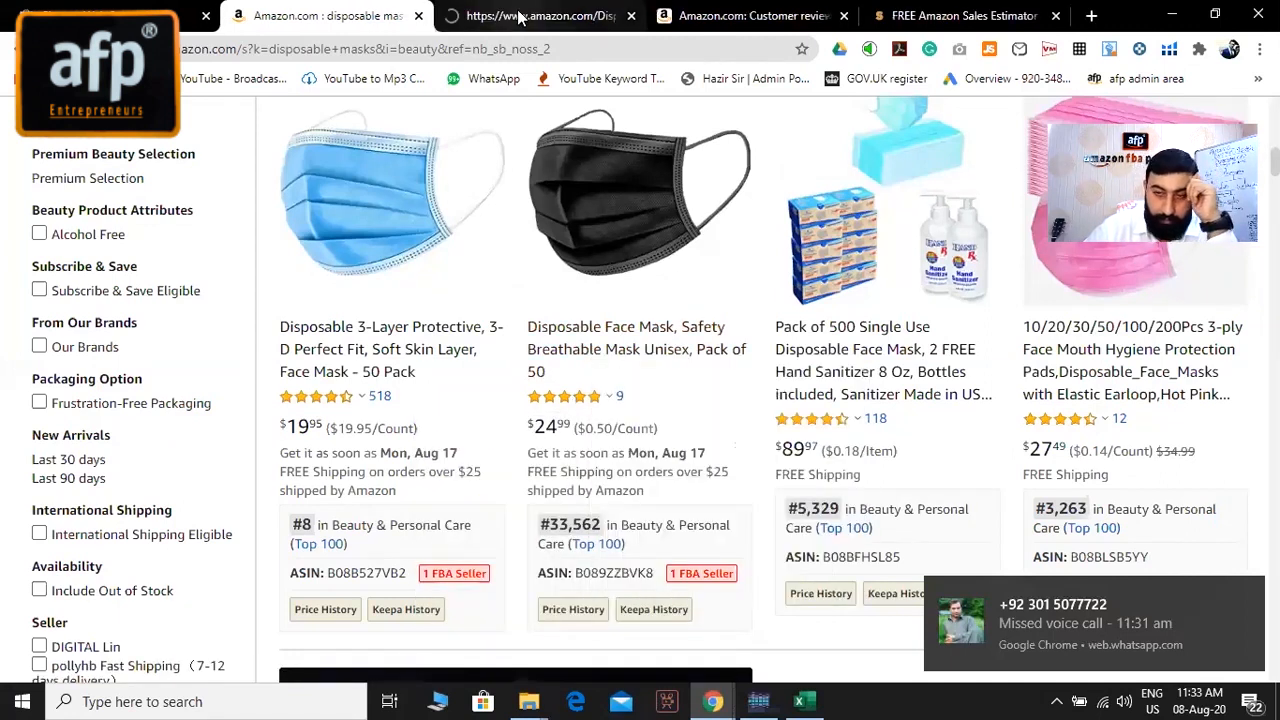
pyautogui.click(519, 16)
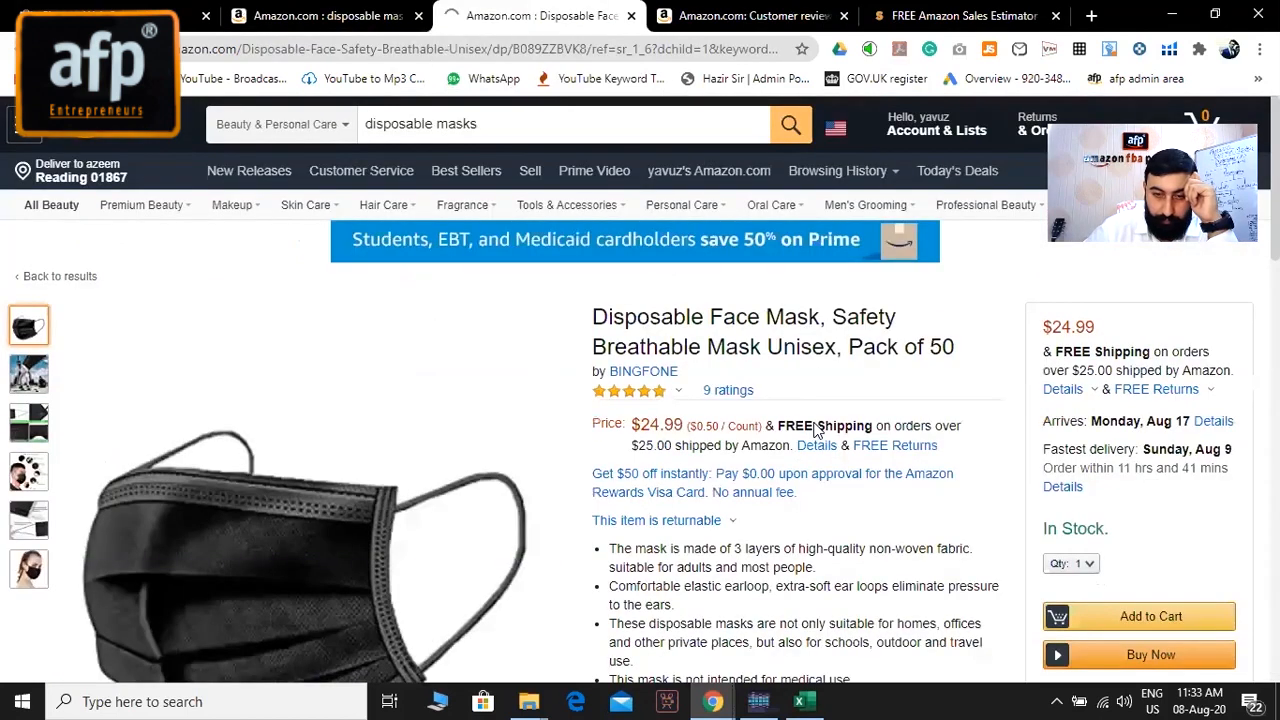
# Examine the black mask's customer reviews, their dates and the rating breakdown, and return to the disposable masks results.
pyautogui.scroll(-10, 694, 391)
pyautogui.scroll(-5, 698, 391)
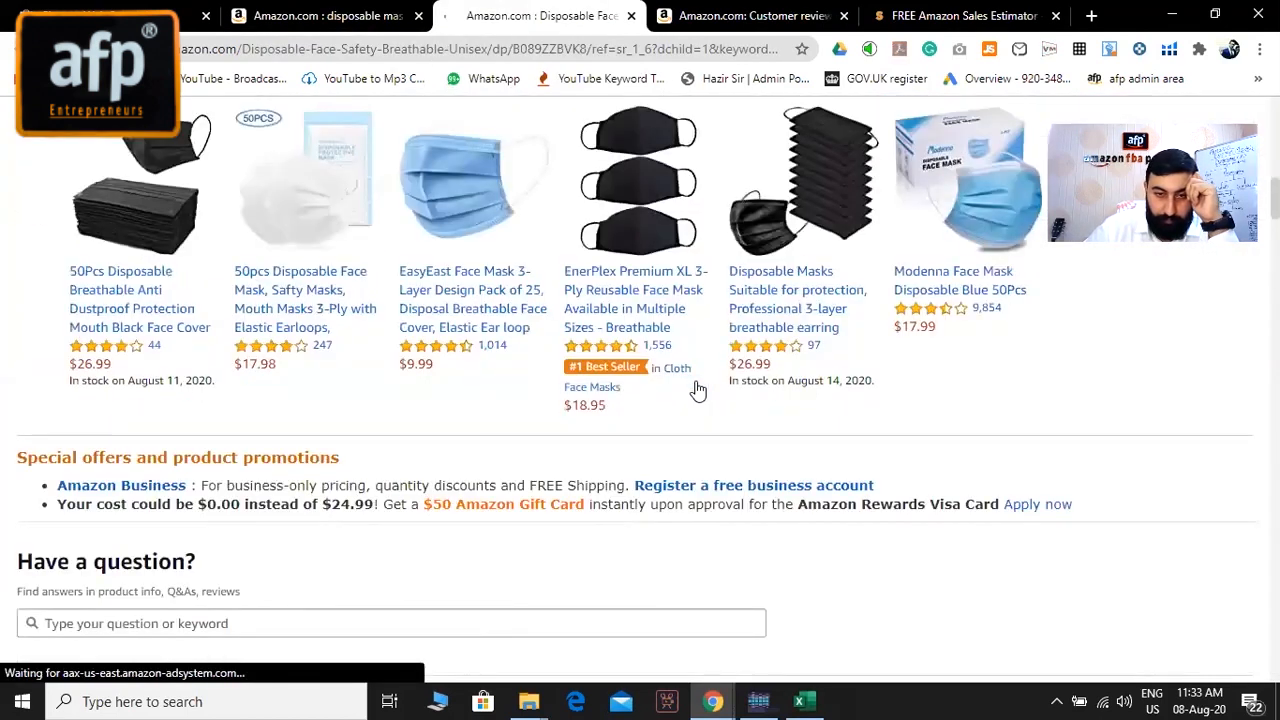
pyautogui.scroll(-5, 698, 391)
pyautogui.scroll(-5, 698, 390)
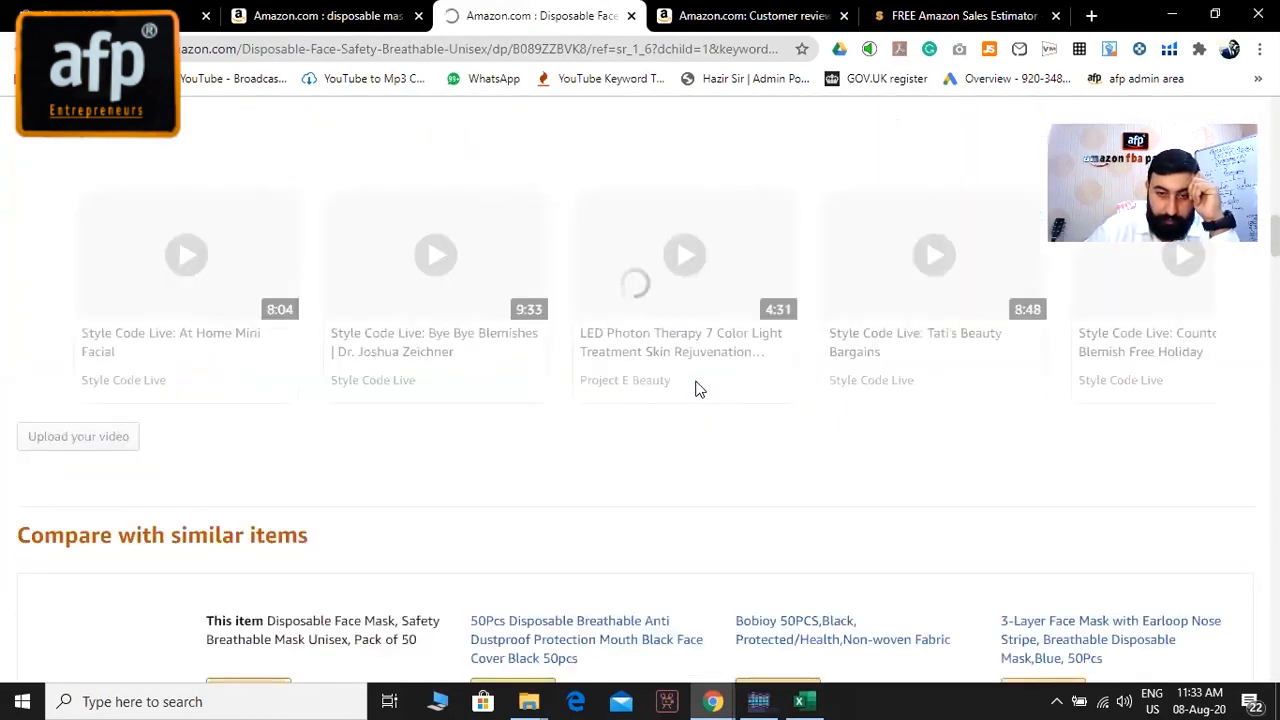
pyautogui.scroll(-5, 698, 390)
pyautogui.scroll(-5, 698, 390)
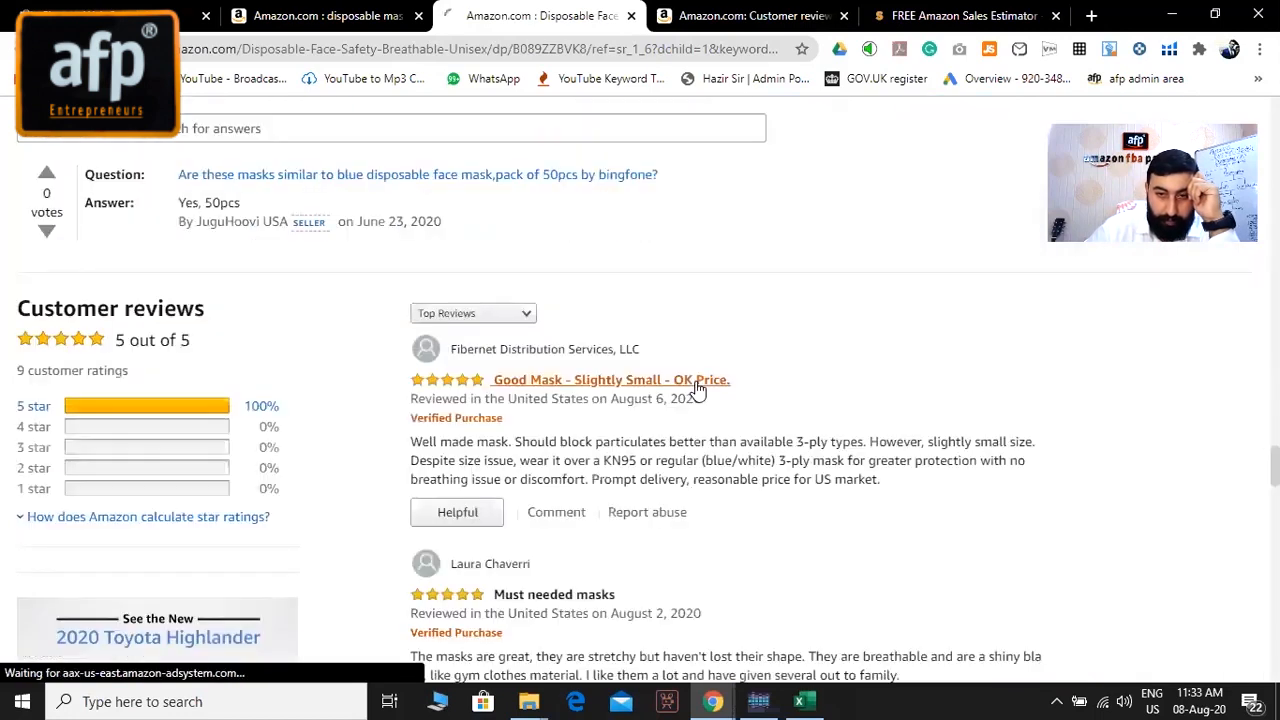
pyautogui.scroll(-2, 698, 390)
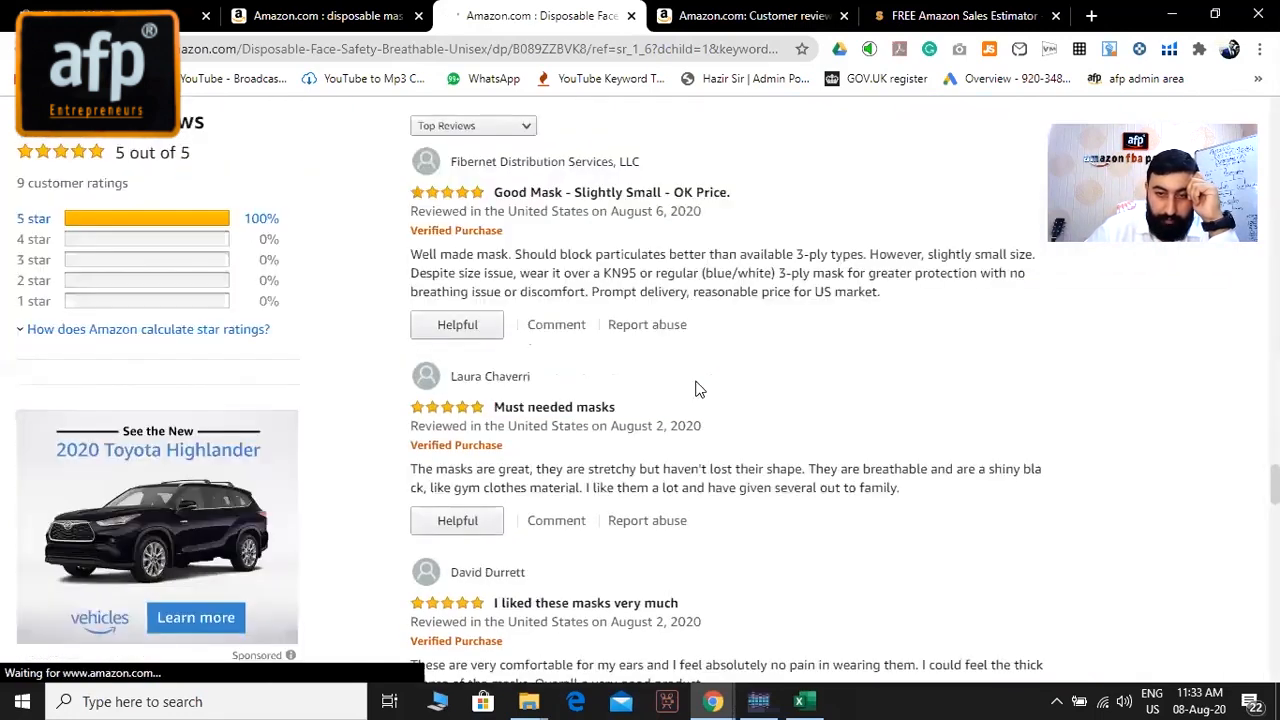
pyautogui.scroll(-7, 696, 388)
pyautogui.scroll(-5, 814, 414)
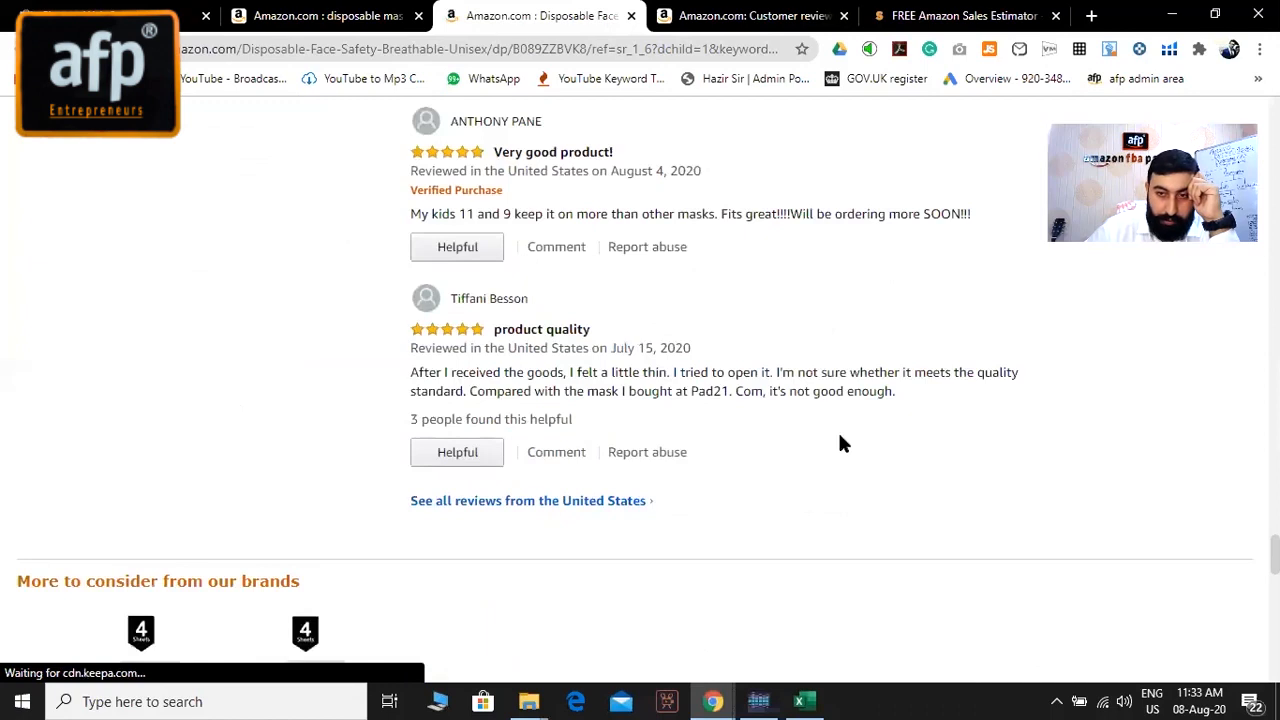
pyautogui.scroll(8, 840, 443)
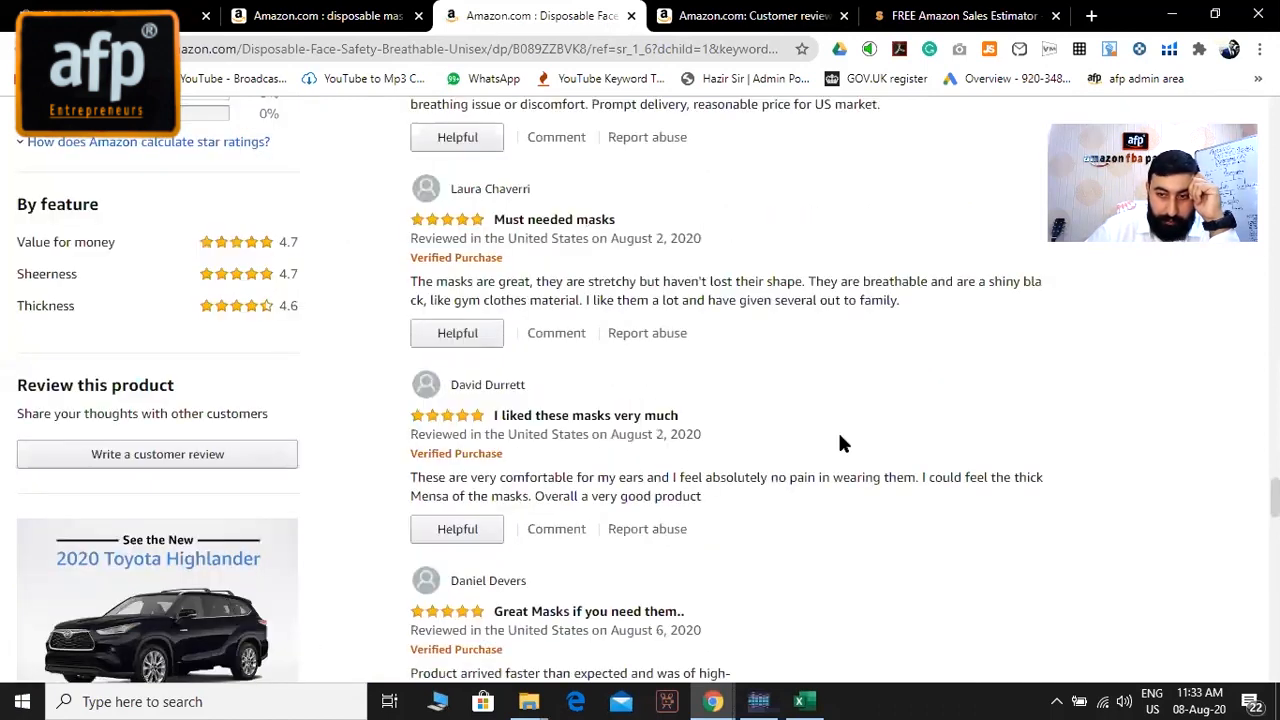
pyautogui.scroll(1, 840, 440)
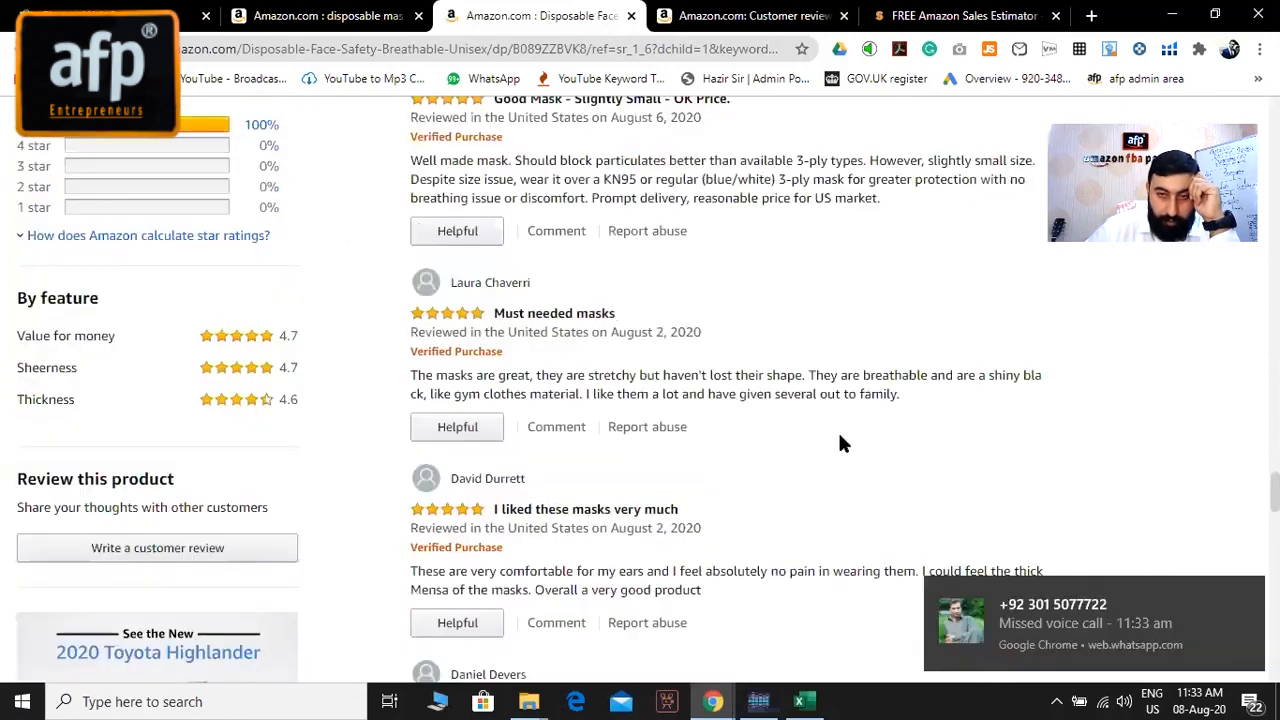
pyautogui.scroll(1, 840, 443)
pyautogui.scroll(1, 840, 443)
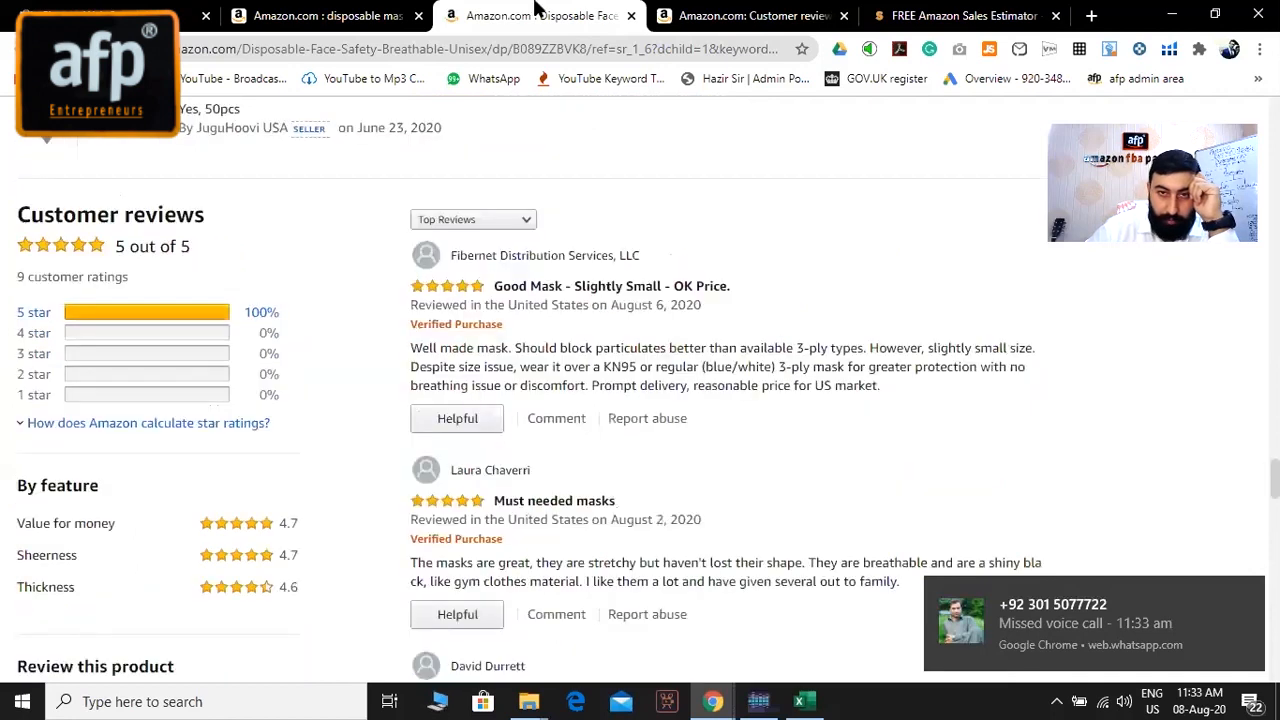
pyautogui.click(318, 18)
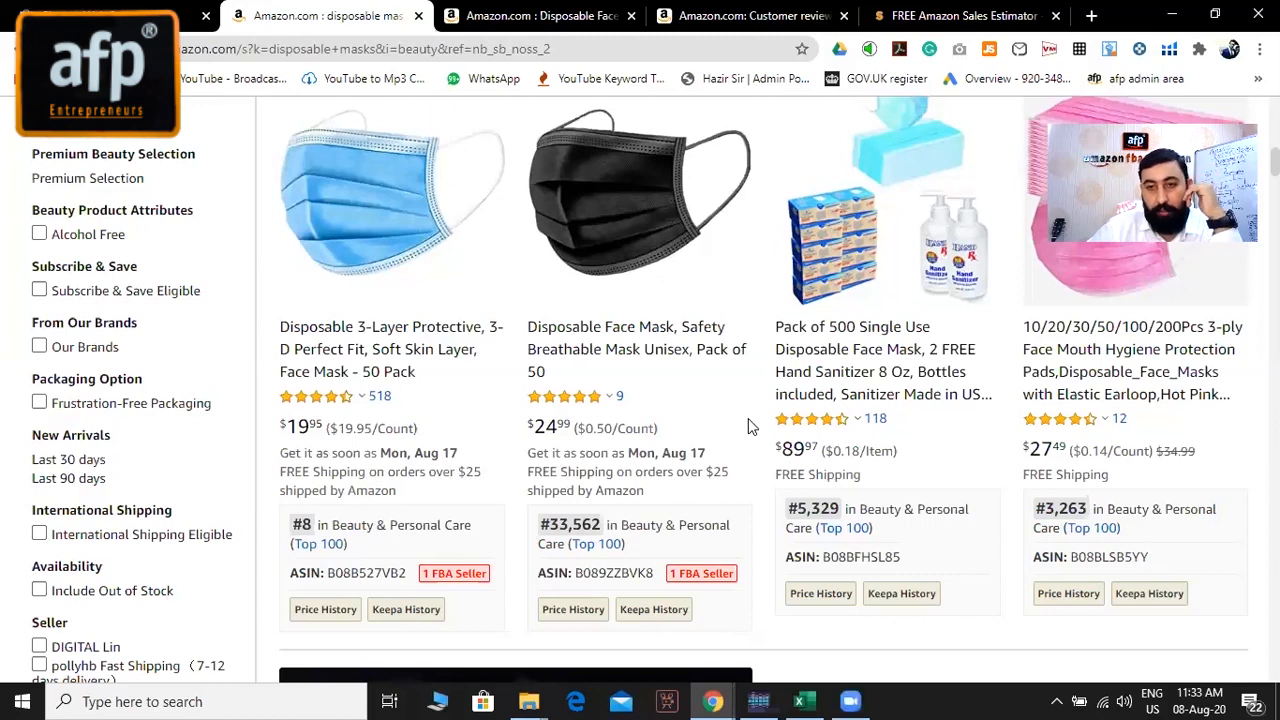
pyautogui.moveTo(645, 212)
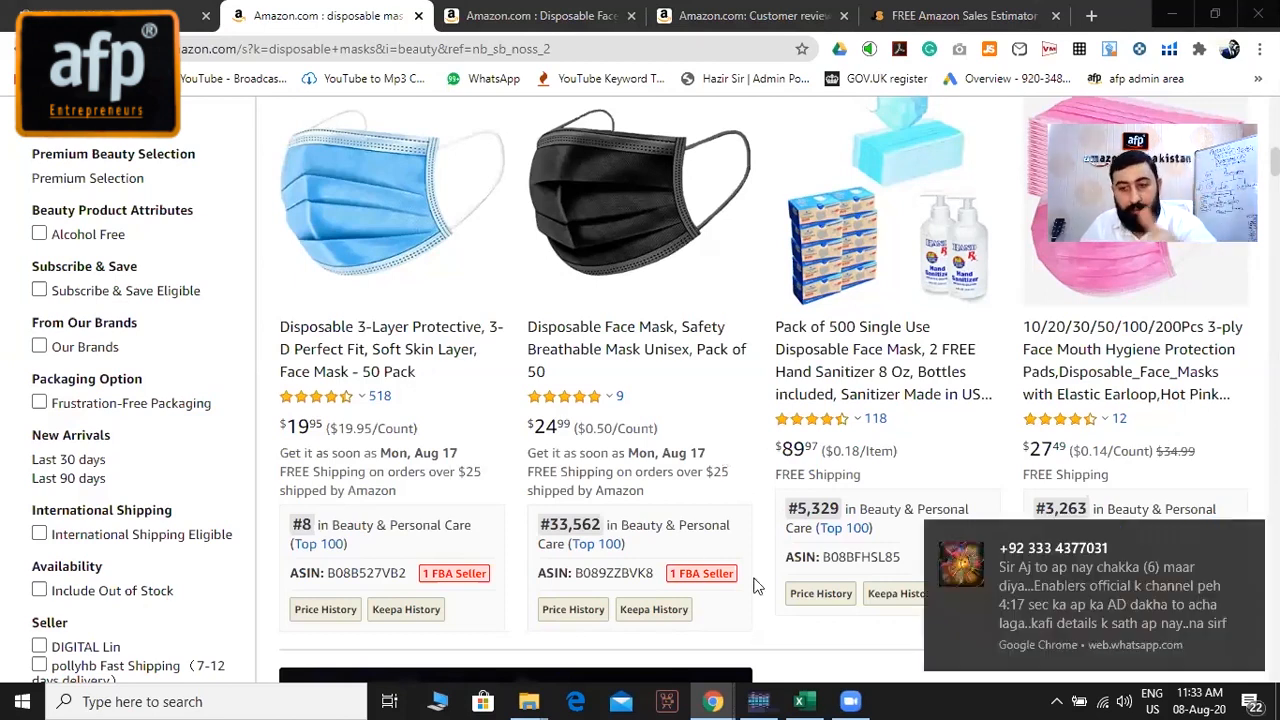
# Examine the product details and rating breakdowns of the blue 3-layer, Pack of 500 and pink 3-ply masks in the search results.
pyautogui.moveTo(694, 539)
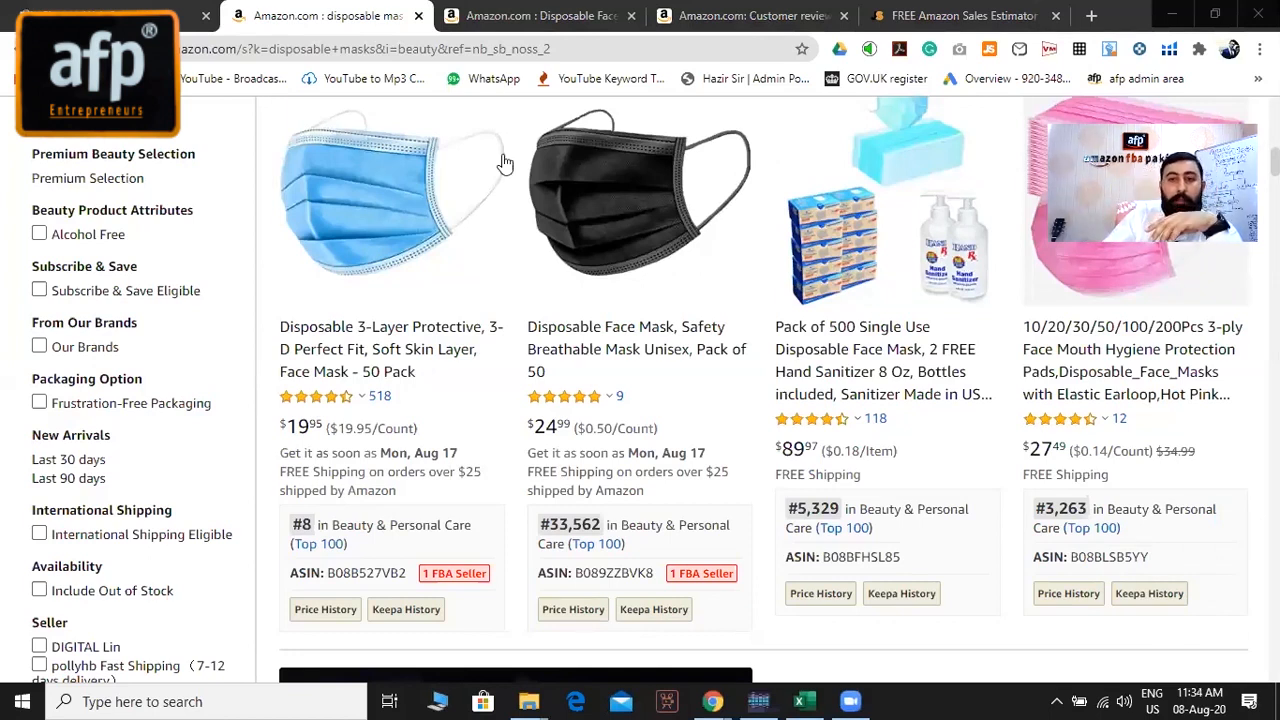
pyautogui.moveTo(505, 163)
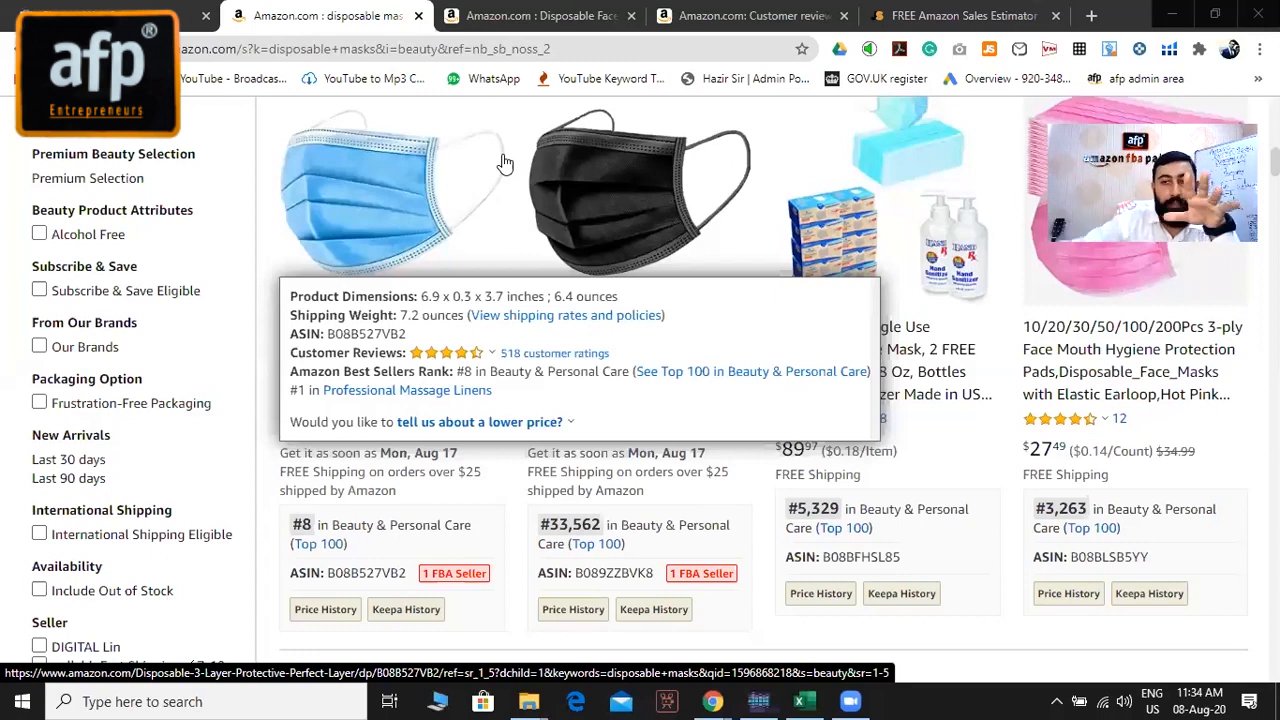
pyautogui.moveTo(693, 148)
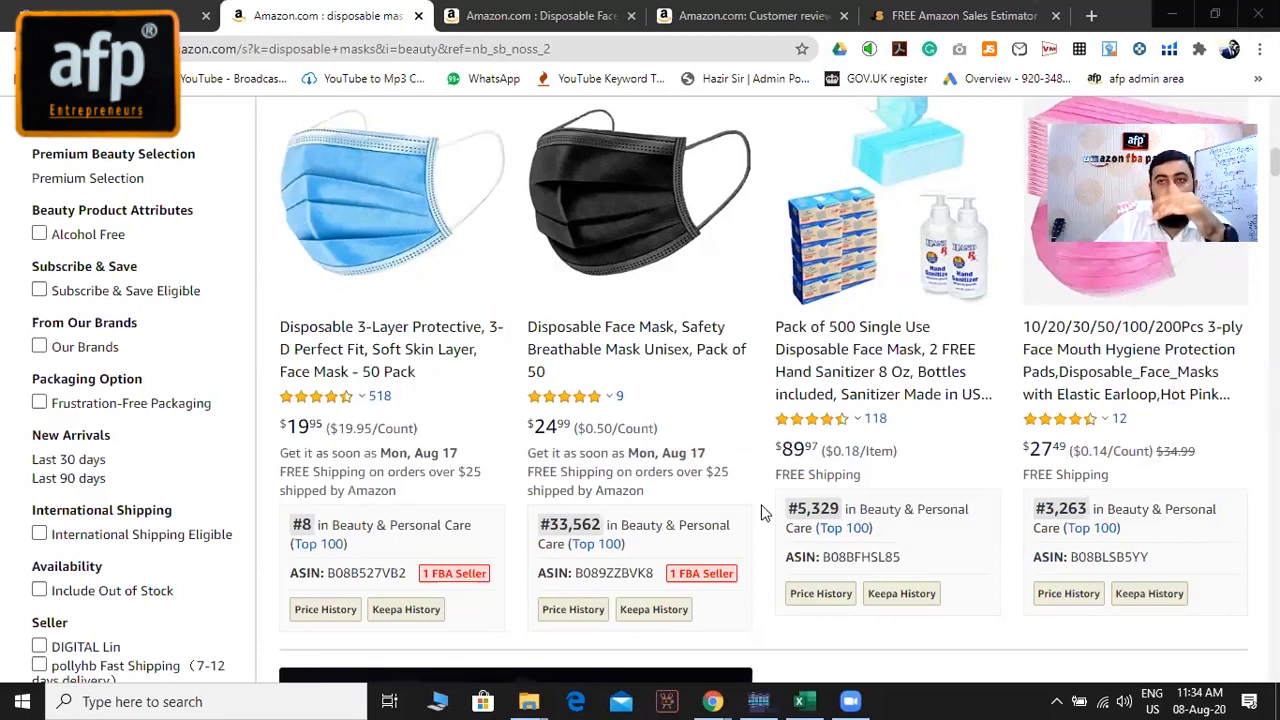
pyautogui.moveTo(1118, 420)
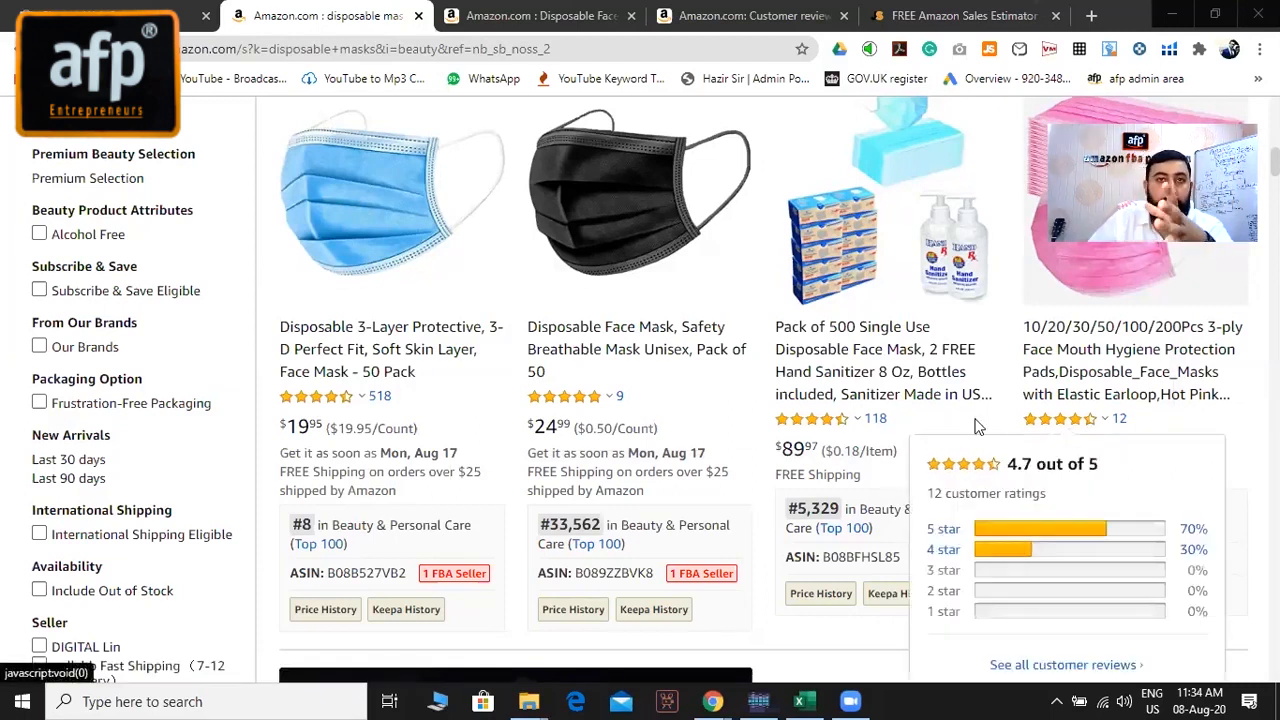
pyautogui.moveTo(835, 422)
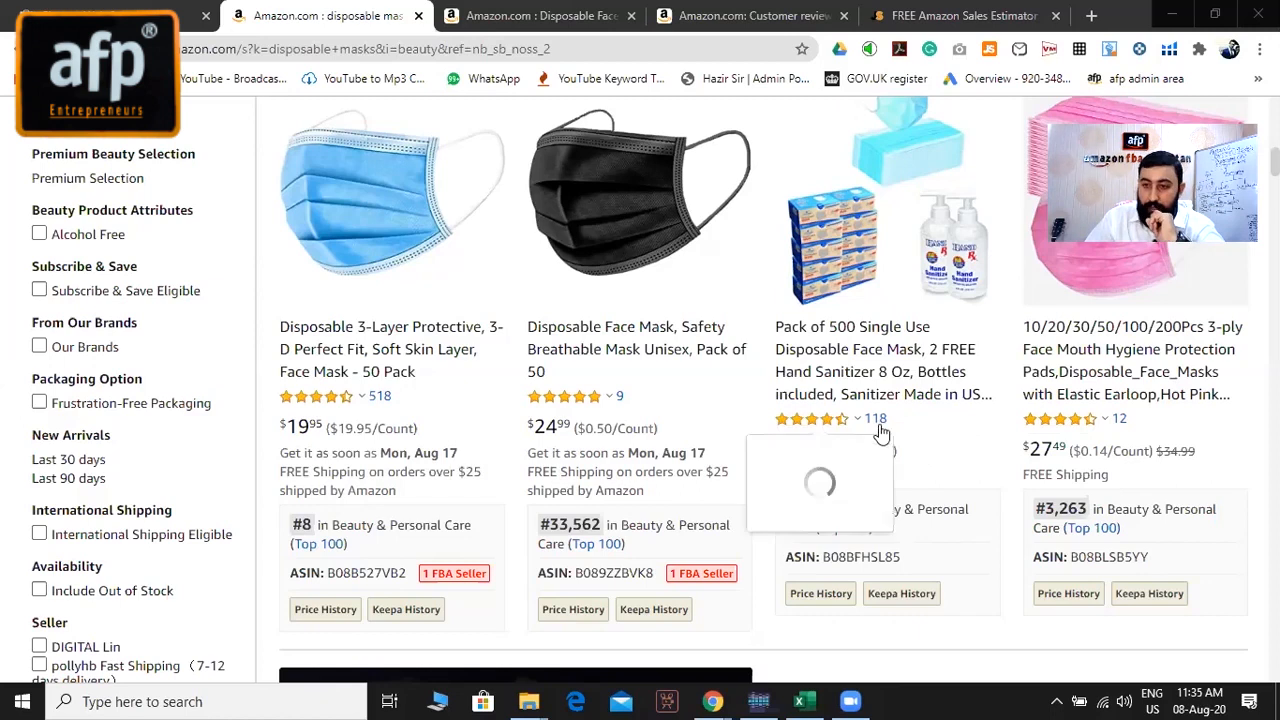
pyautogui.scroll(1, 1130, 358)
pyautogui.scroll(-1, 1100, 365)
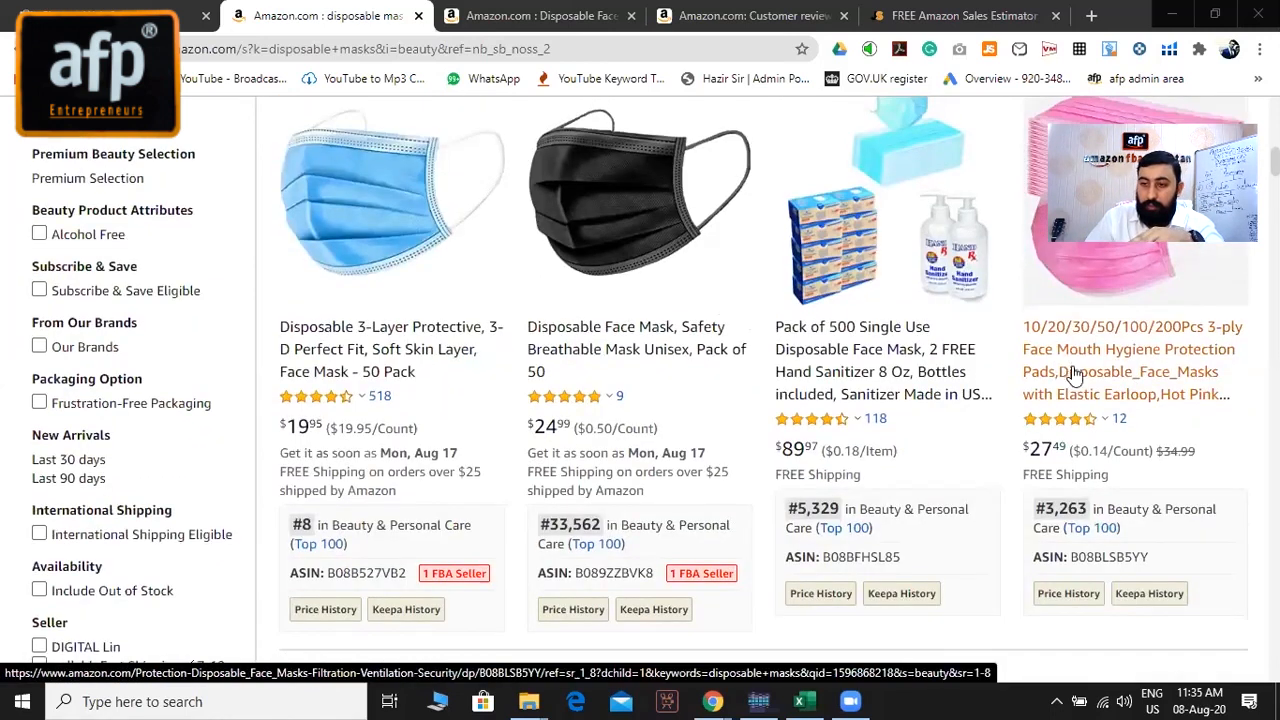
# Open the pink 3-ply face mask listing in a new tab, view it, and return to the disposable masks results.
pyautogui.rightClick(1075, 375)
pyautogui.click(1081, 385)
pyautogui.click(420, 36)
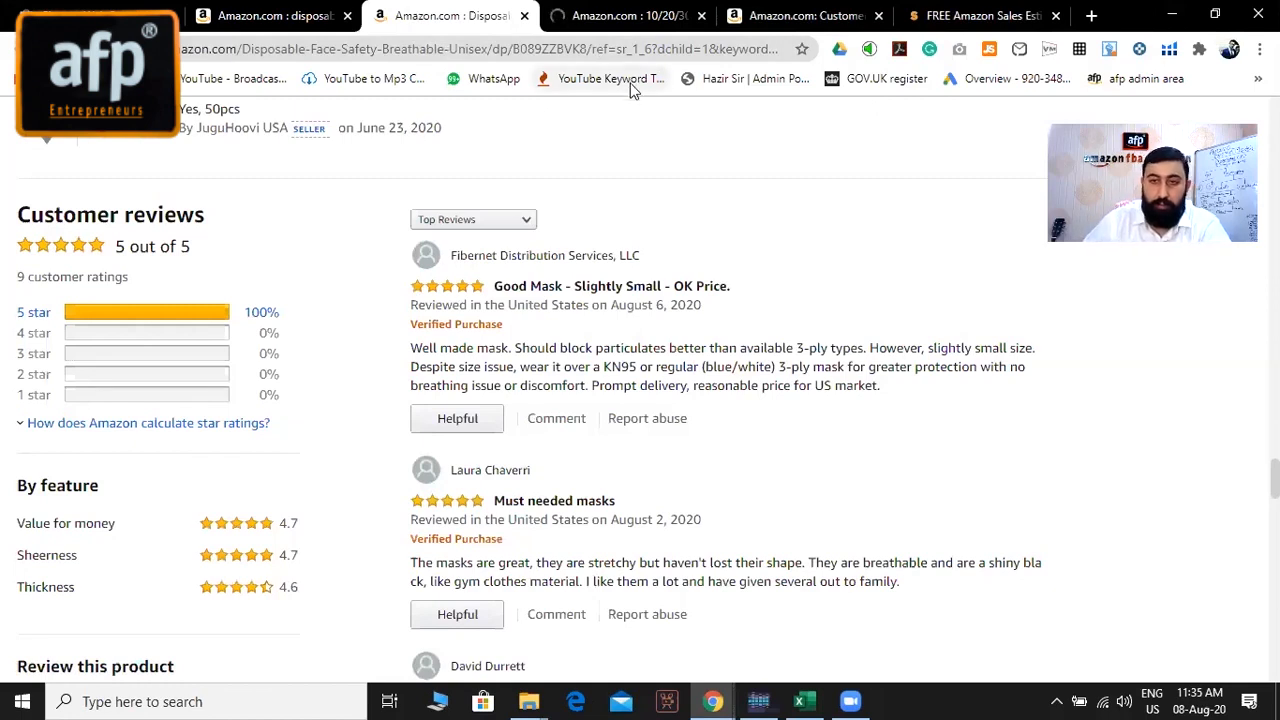
pyautogui.click(646, 23)
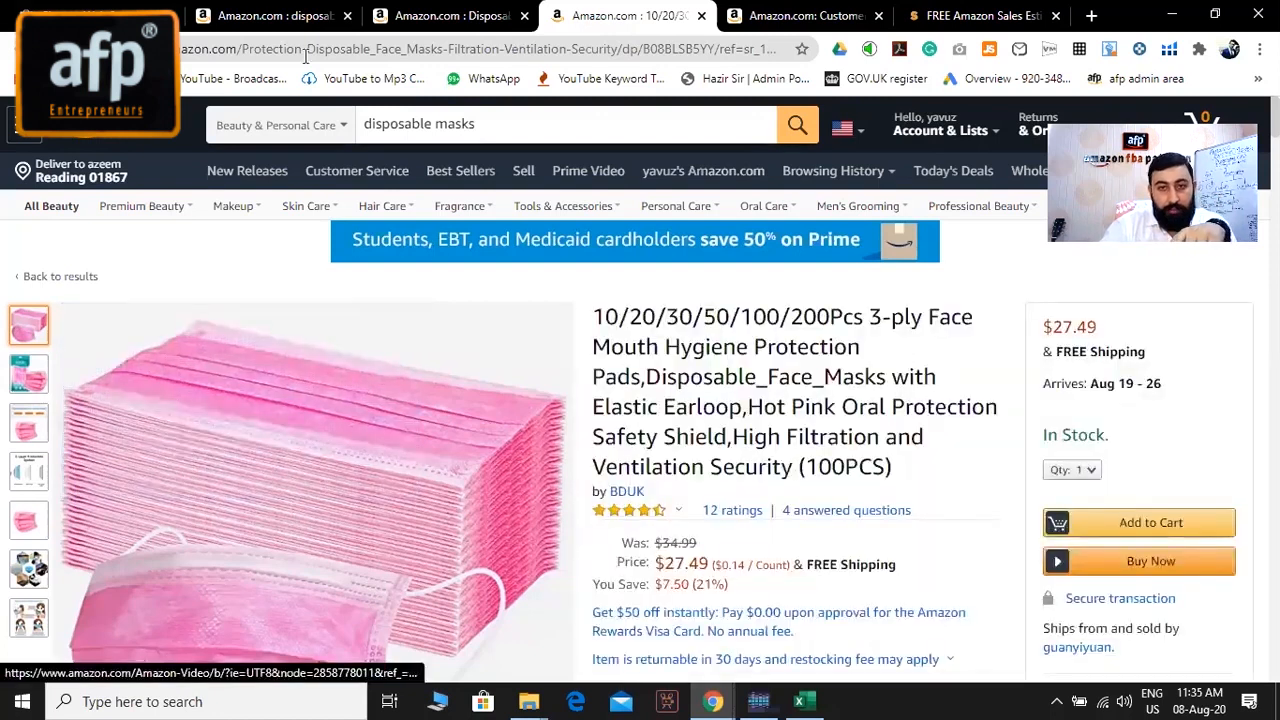
pyautogui.click(425, 16)
pyautogui.hotkey('ctrl', 'shift', 'Tab')
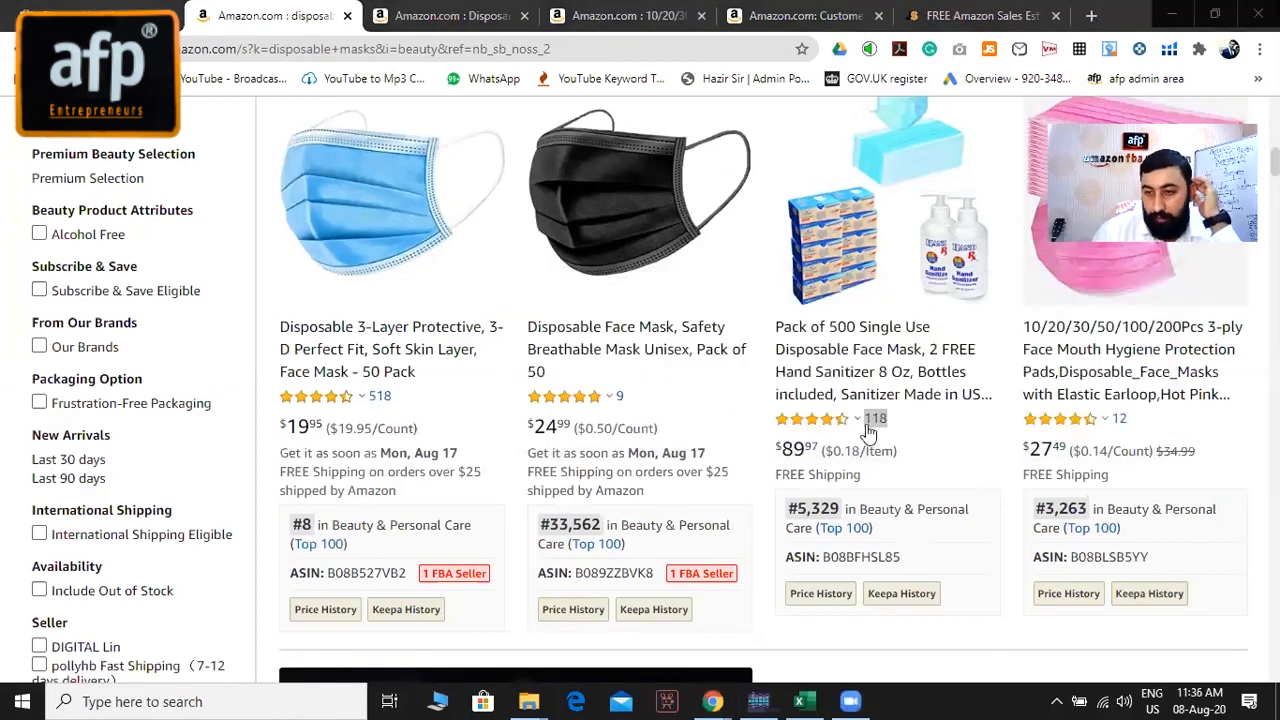
# Highlight the review count of the Pack of 500 mask listing and view its rating breakdown.
pyautogui.hotkey('alt', 'Tab')
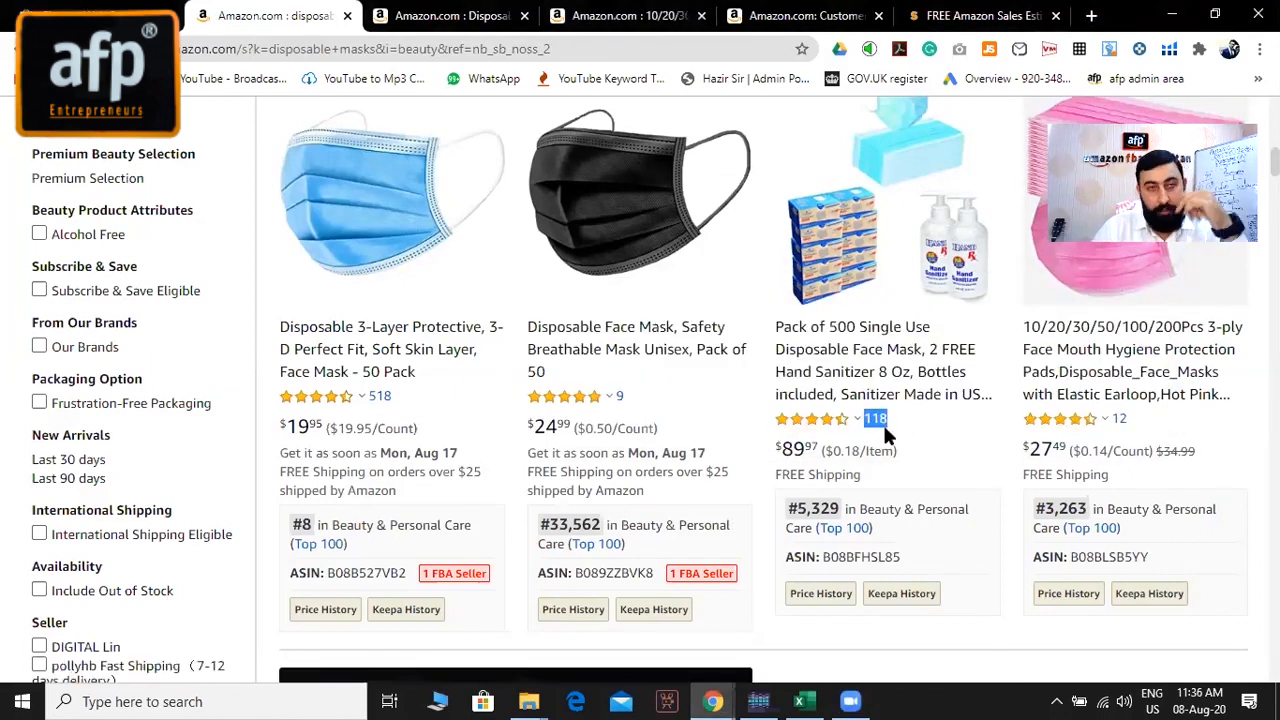
pyautogui.click(884, 424)
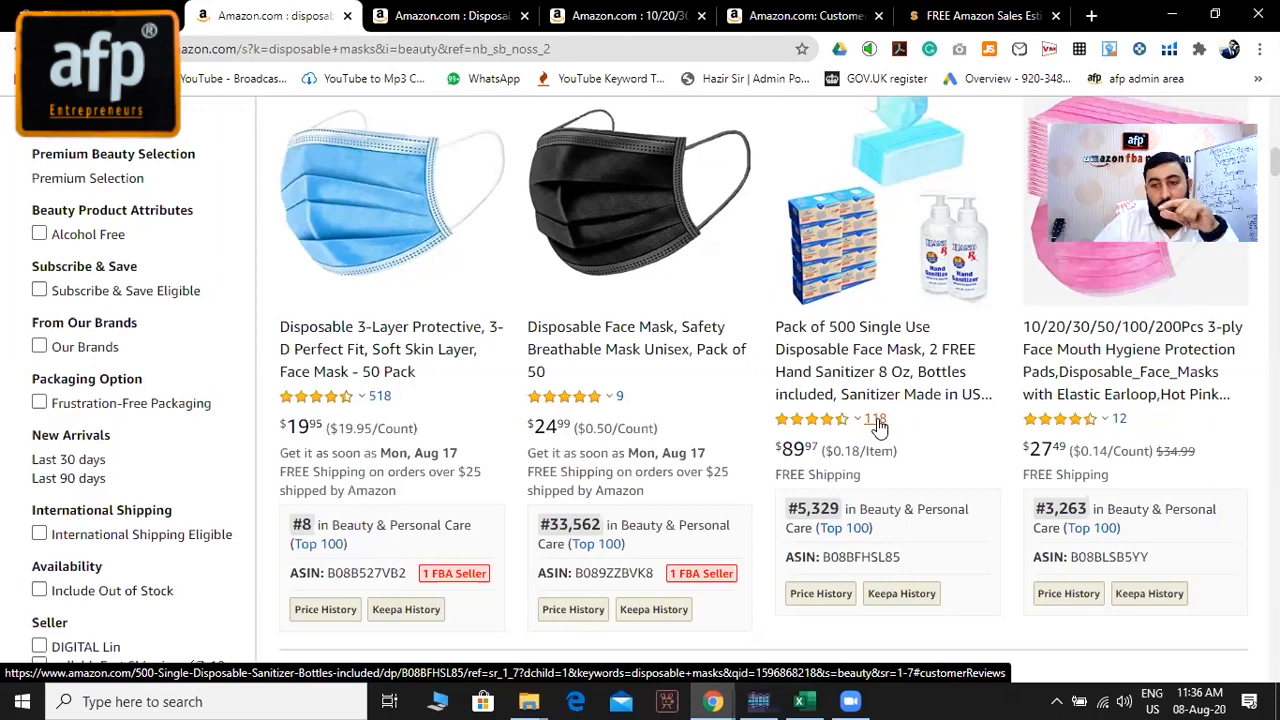
pyautogui.moveTo(822, 420)
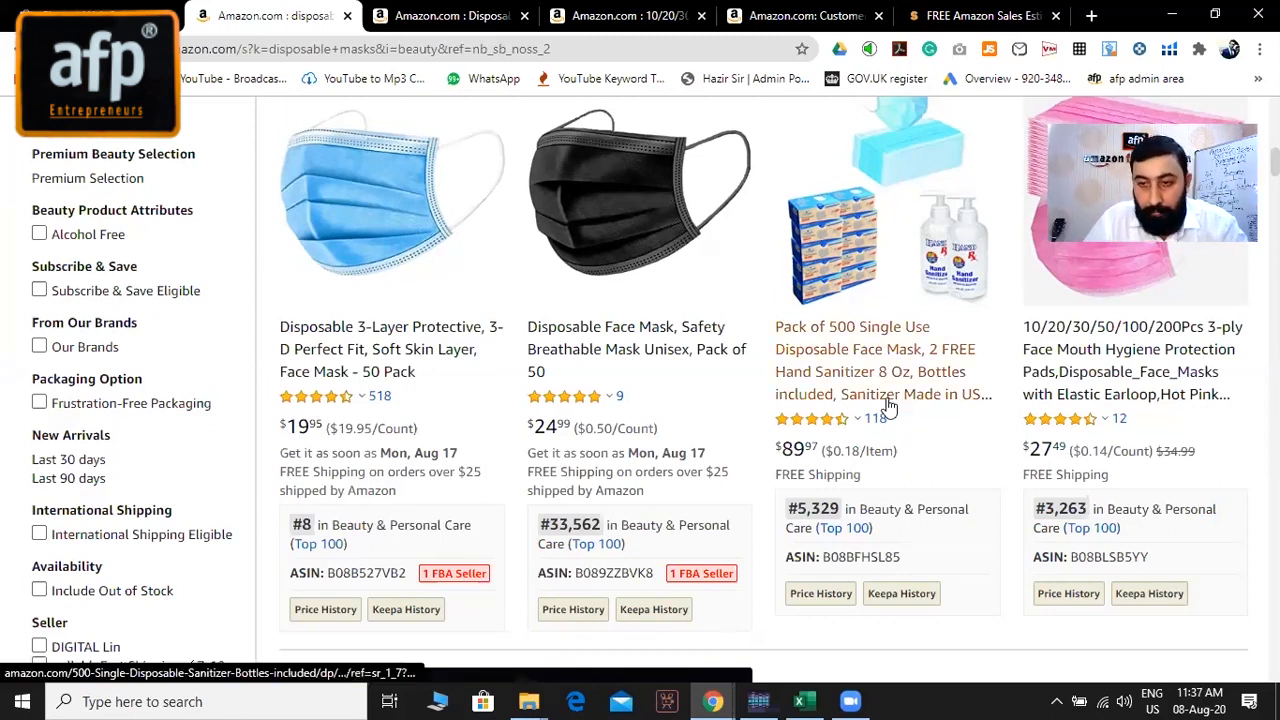
pyautogui.moveTo(872, 420)
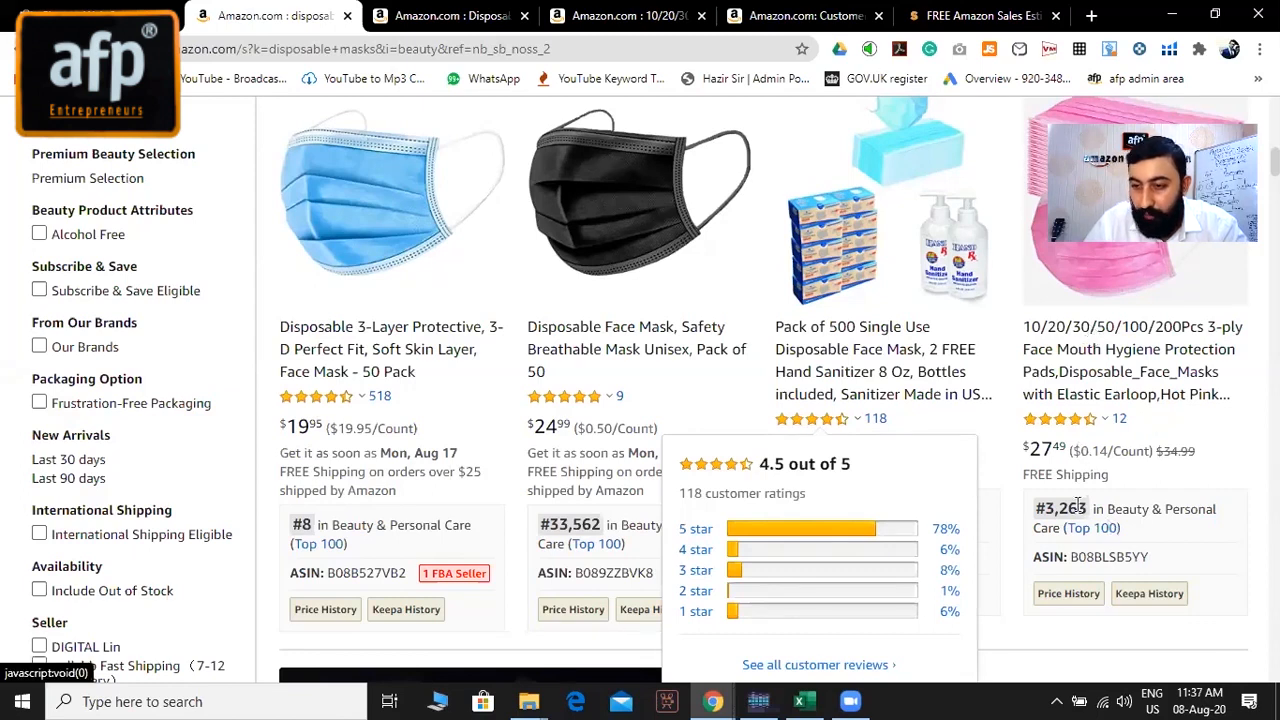
# Copy the pink mask's best seller rank 3,263 and calculate its monthly sales in the Amazon Sales Estimator for Beauty & Personal Care.
pyautogui.doubleClick(1048, 506)
pyautogui.hotkey('ctrl', 'c')
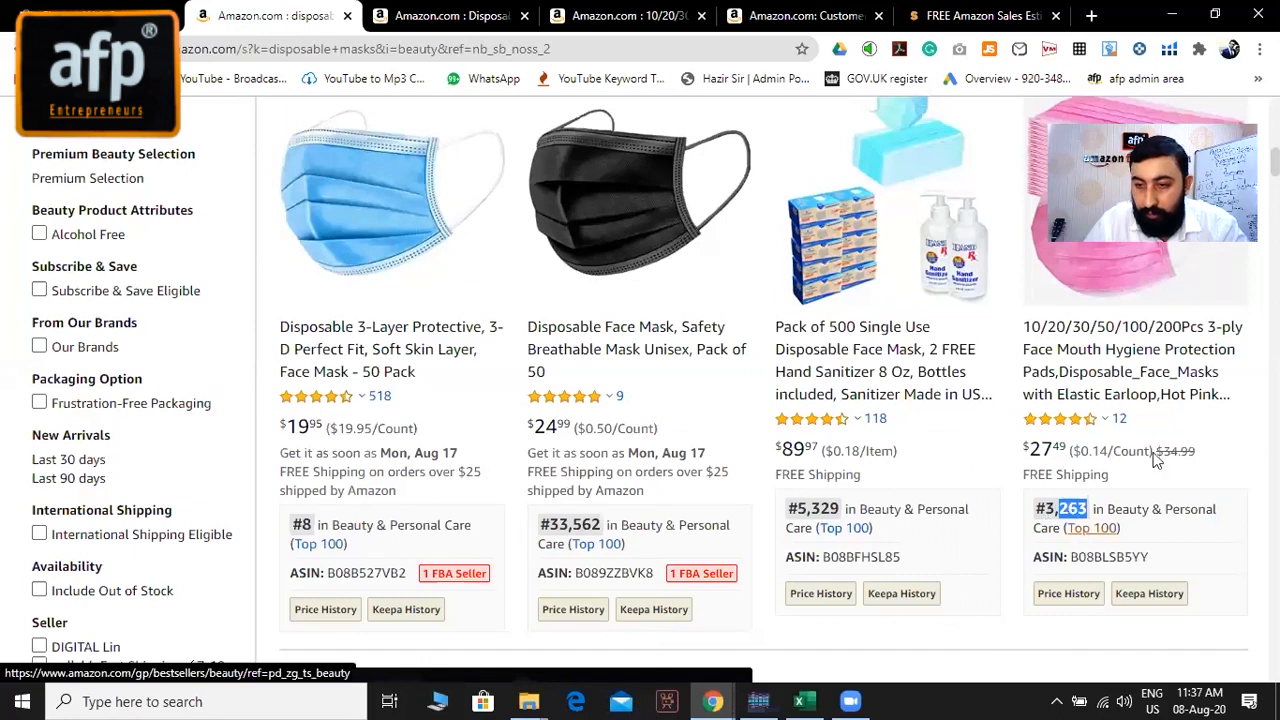
pyautogui.moveTo(1088, 510); pyautogui.dragTo(1218, 510)
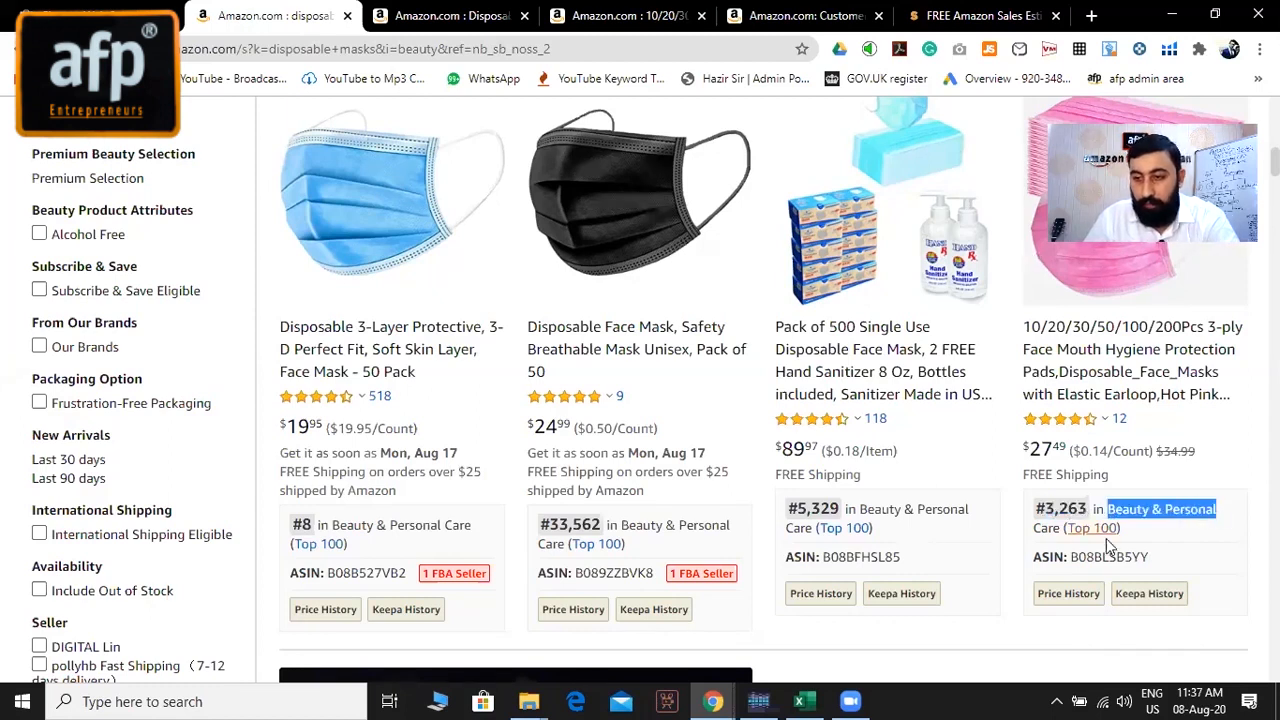
pyautogui.click(985, 15)
pyautogui.doubleClick(606, 330)
pyautogui.hotkey('ctrl', 'v')
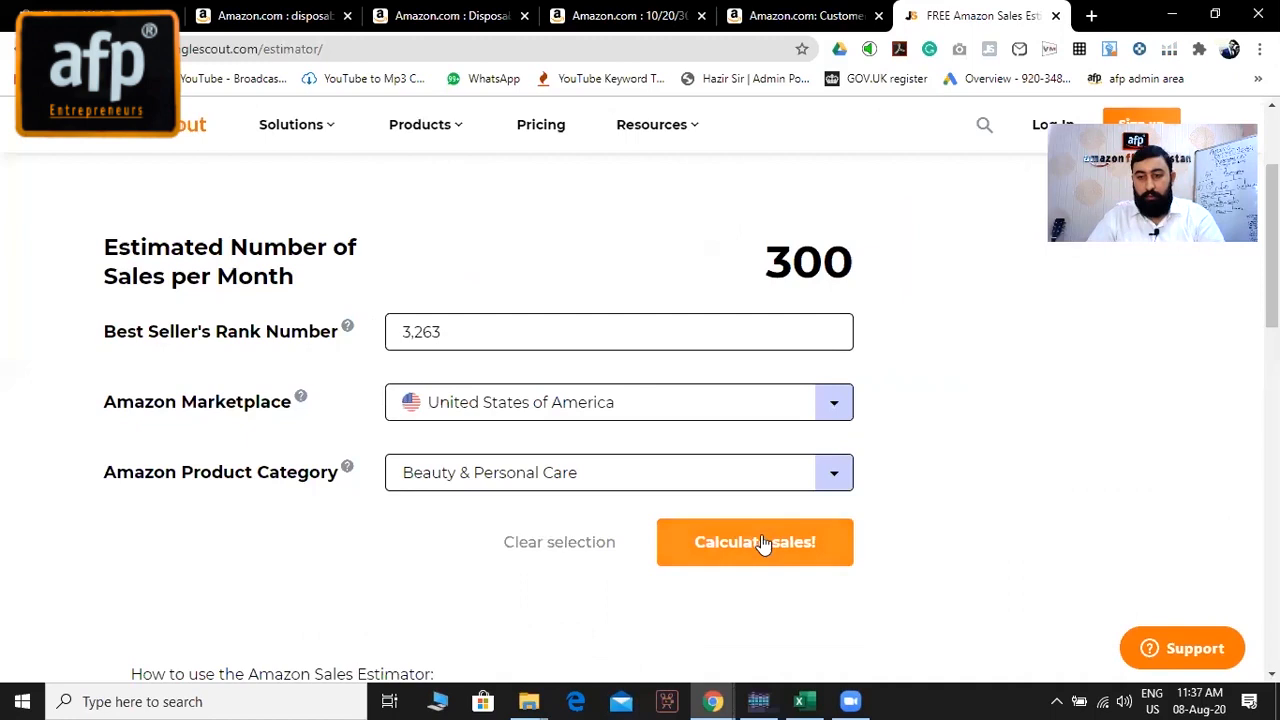
pyautogui.click(766, 543)
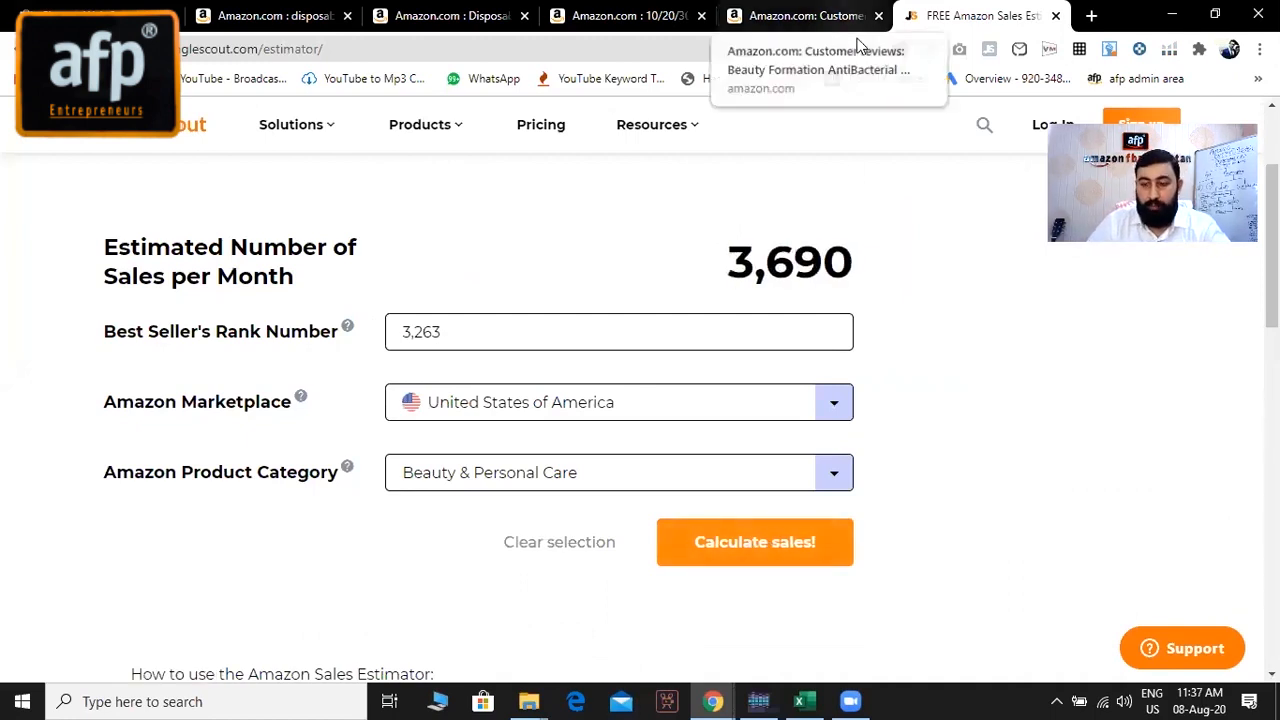
# Close the hand sanitizer reviews tab and the black mask listing tab, and return to the disposable masks results.
pyautogui.click(799, 701)
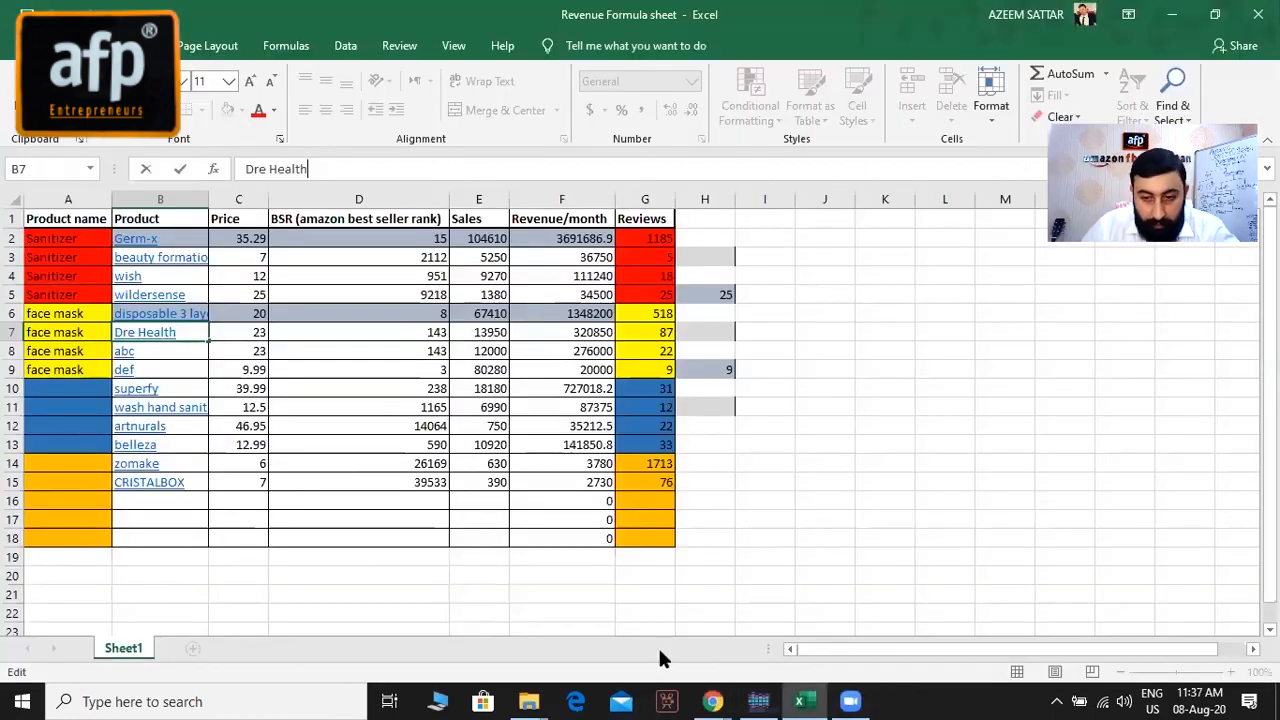
pyautogui.click(713, 701)
pyautogui.click(799, 650)
pyautogui.click(778, 16)
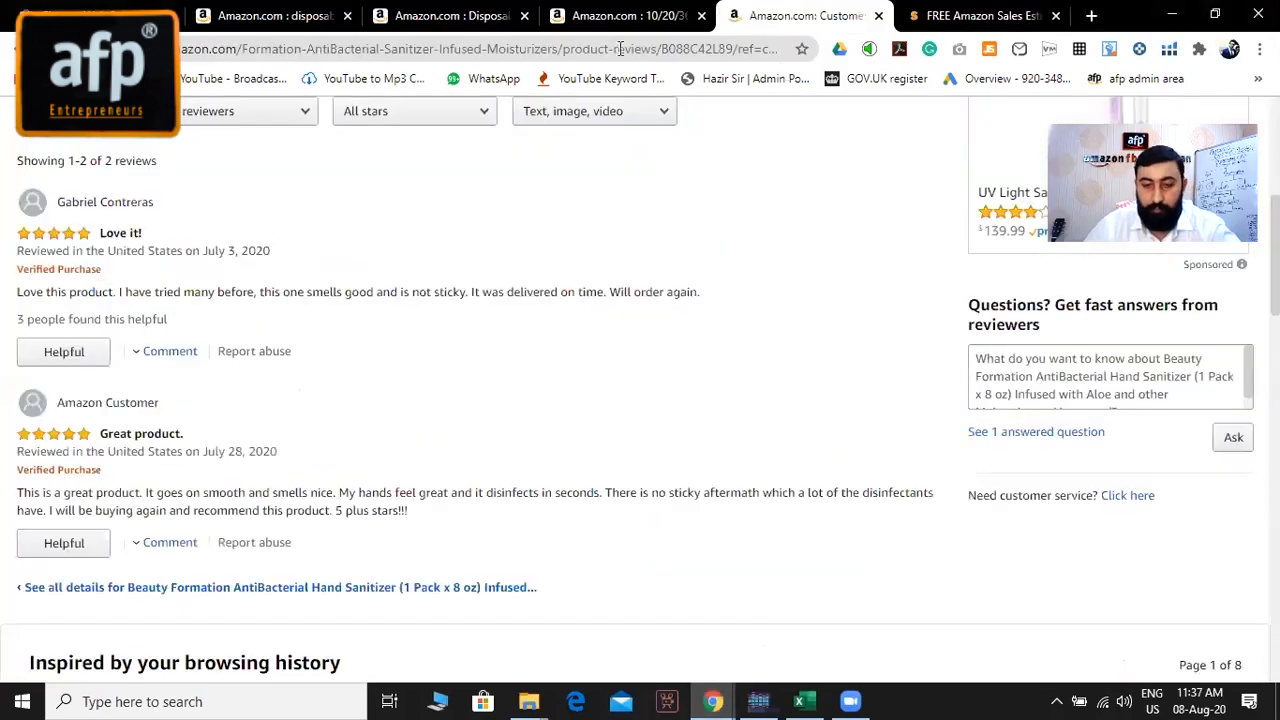
pyautogui.click(878, 16)
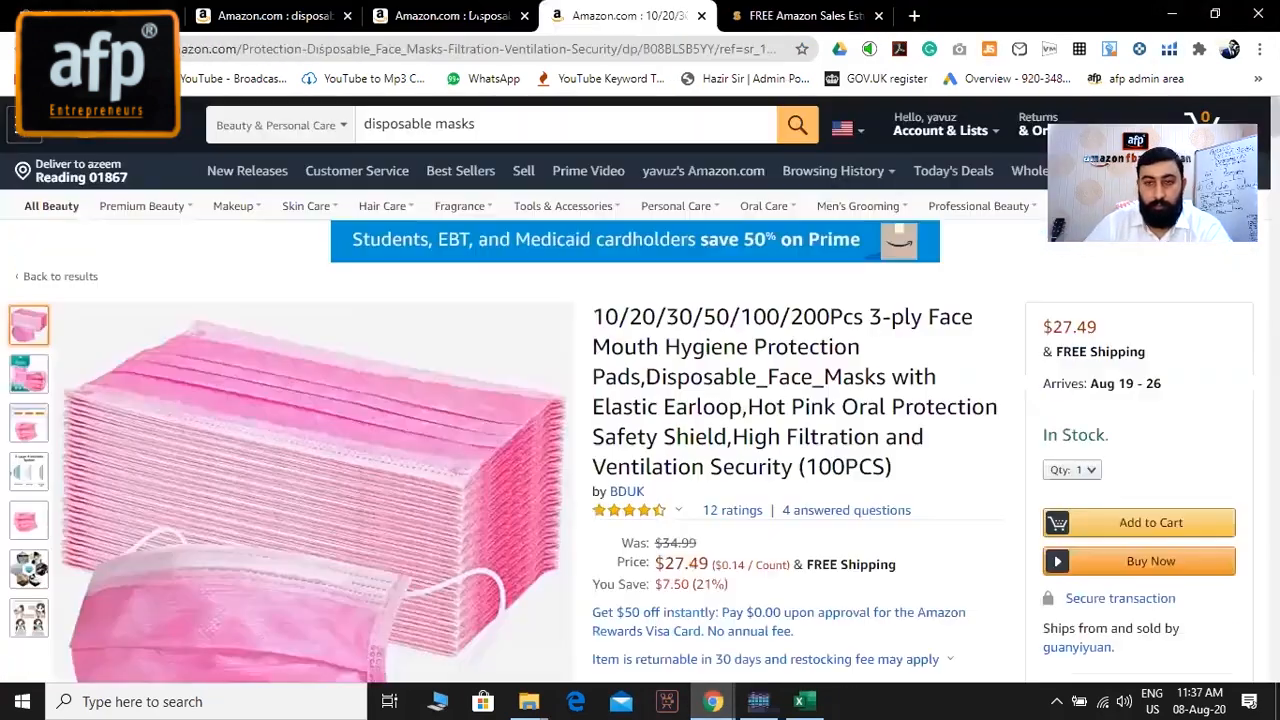
pyautogui.hotkey('ctrl', 'shift', 'Tab')
pyautogui.hotkey('ctrl', 'shift', 'Tab')
pyautogui.hotkey('ctrl', 'w')
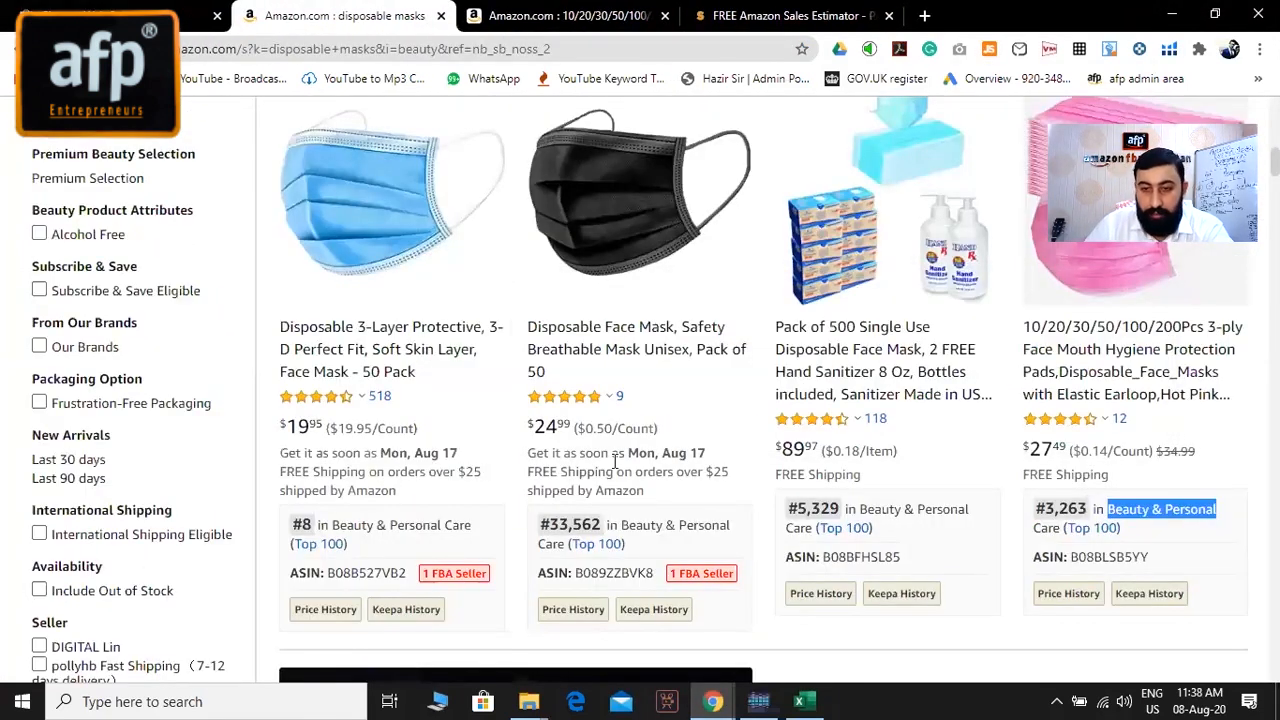
# Highlight the best seller rank of the black Pack of 50 mask and check its title against the Excel sheet.
pyautogui.doubleClick(555, 524)
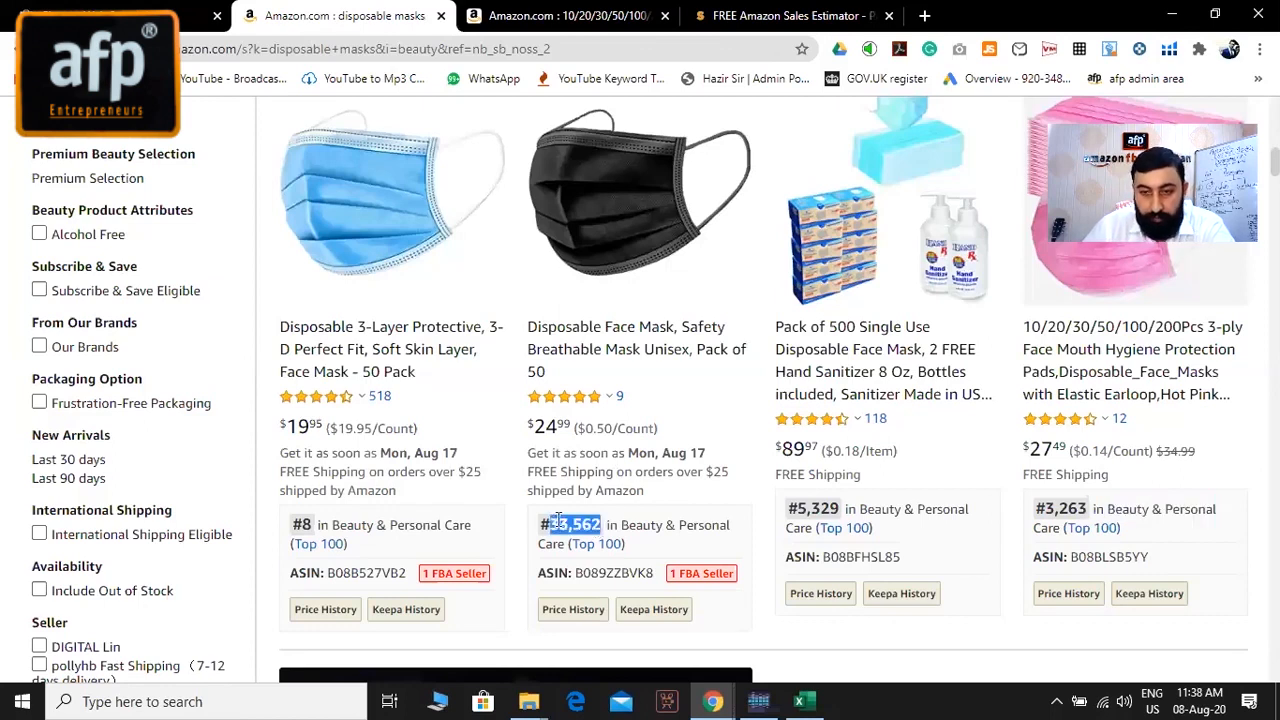
pyautogui.hotkey('alt', 'Tab')
pyautogui.hotkey('alt', 'Tab')
pyautogui.click(806, 696)
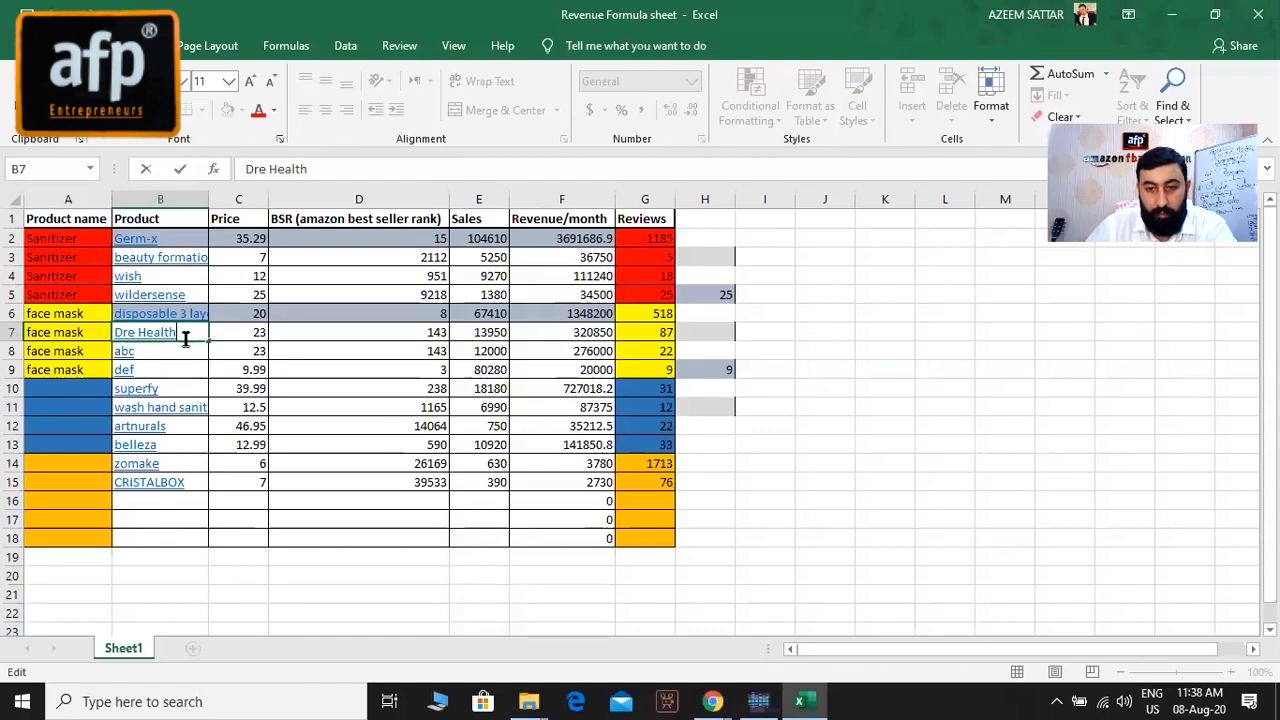
pyautogui.hotkey('alt', 'Tab')
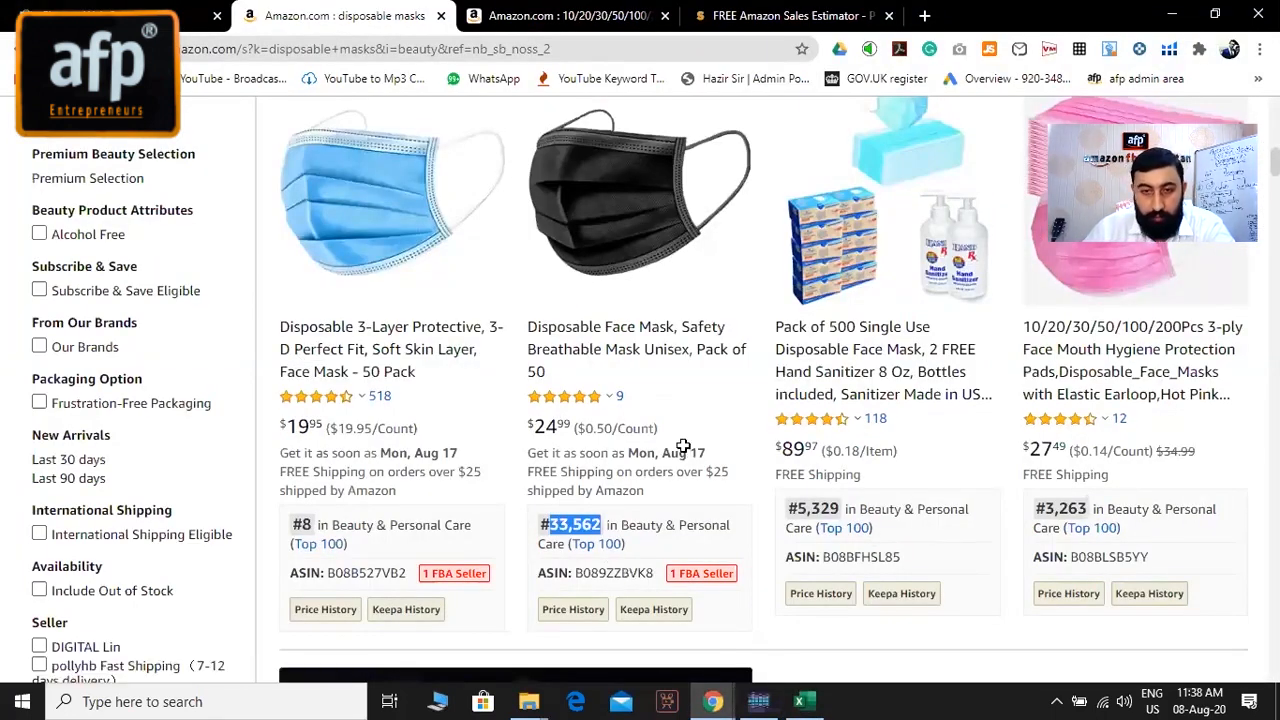
# Switch to Excel and replace the product name in cell B7 with "breathable mask".
pyautogui.hotkey('alt', 'Tab')
pyautogui.press('BackSpace')
pyautogui.press('BackSpace')
pyautogui.press('BackSpace')
pyautogui.press('BackSpace')
pyautogui.press('BackSpace')
pyautogui.press('BackSpace')
pyautogui.press('BackSpace')
pyautogui.press('BackSpace')
pyautogui.press('BackSpace')
pyautogui.press('BackSpace')
pyautogui.write('breathable mask')
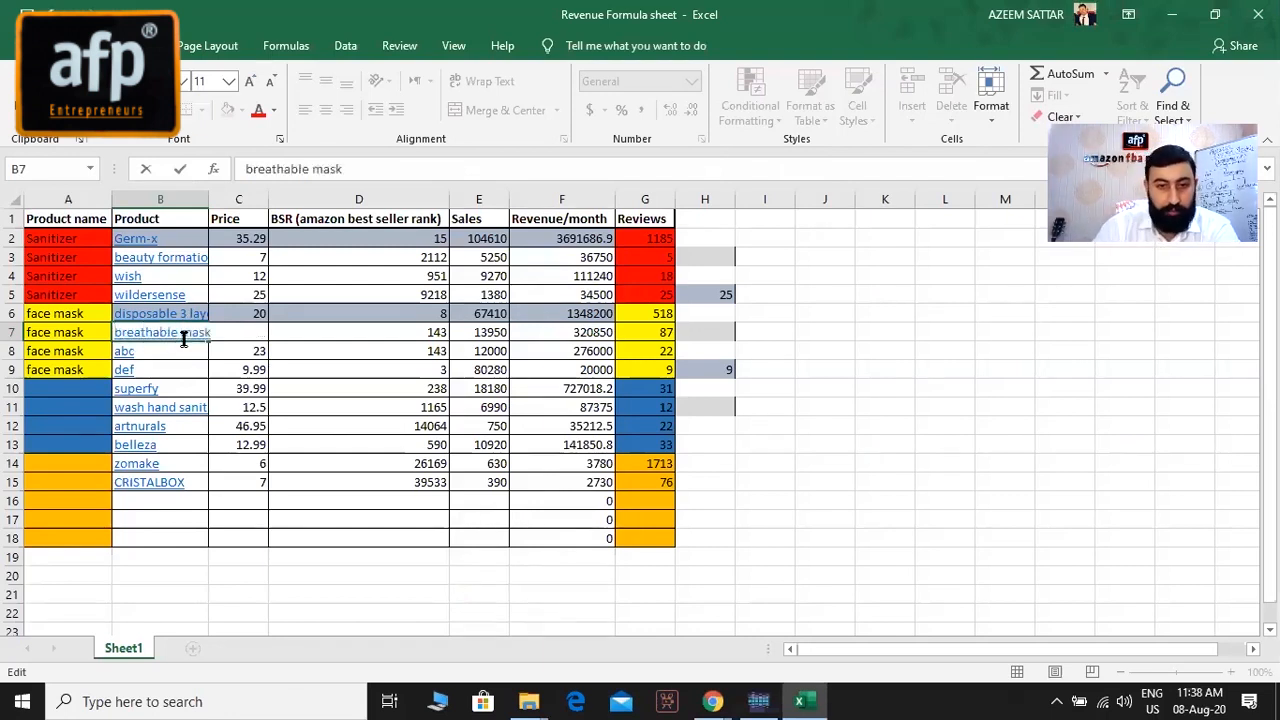
pyautogui.press('Return')
# Copy the black mask listing's link from Amazon and set it as the hyperlink address of cell B7.
pyautogui.rightClick(183, 336)
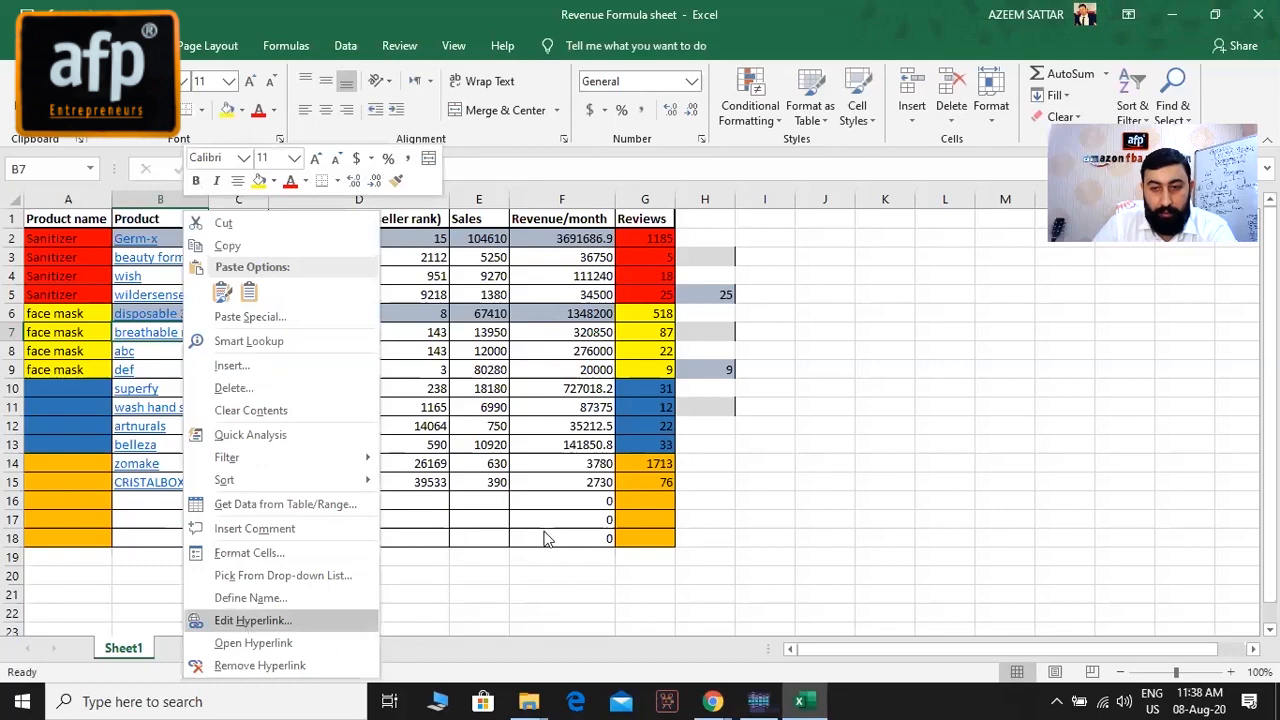
pyautogui.hotkey('alt', 'Tab')
pyautogui.rightClick(614, 358)
pyautogui.hotkey('alt', 'Tab')
pyautogui.hotkey('ctrl', 'k')
pyautogui.hotkey('ctrl', 'v')
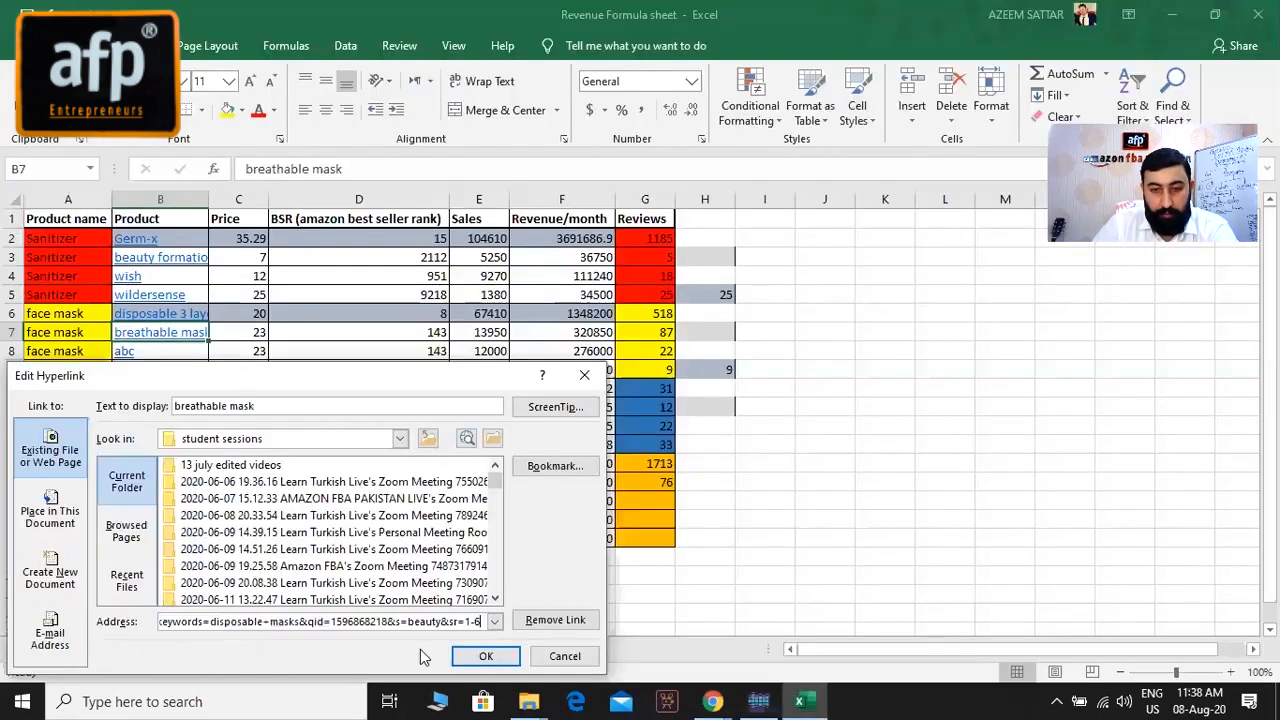
pyautogui.click(486, 658)
# Set the price in cell C6 to 25 and the best seller rank in D6 to 33562, checking the Amazon results.
pyautogui.click(259, 322)
pyautogui.hotkey('alt', 'Tab')
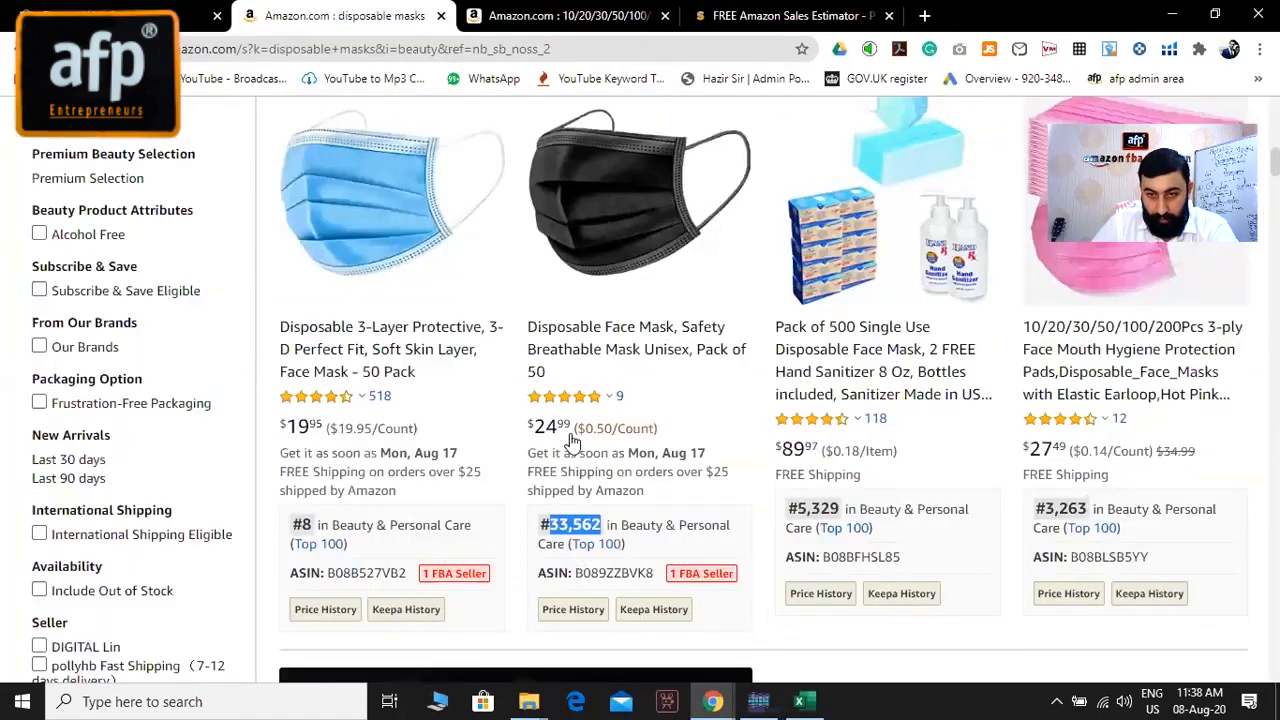
pyautogui.hotkey('alt', 'Tab')
pyautogui.write('25')
pyautogui.press('Tab')
pyautogui.hotkey('alt', 'Tab')
pyautogui.hotkey('alt', 'Tab')
pyautogui.write('33562')
pyautogui.press('Tab')
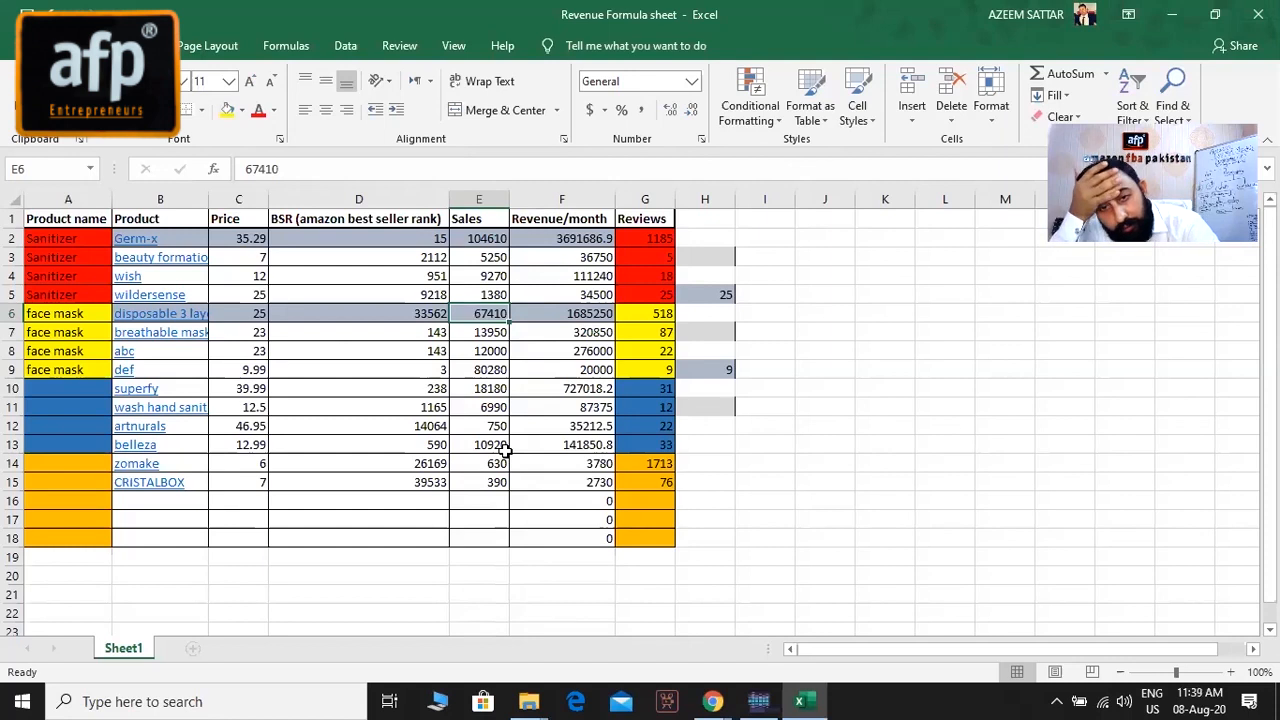
# Set the sales in cell E6 to 300 and check the black mask's review count on Amazon for cell G6.
pyautogui.hotkey('alt', 'Tab')
pyautogui.hotkey('alt', 'Tab')
pyautogui.write('300')
pyautogui.press('Tab')
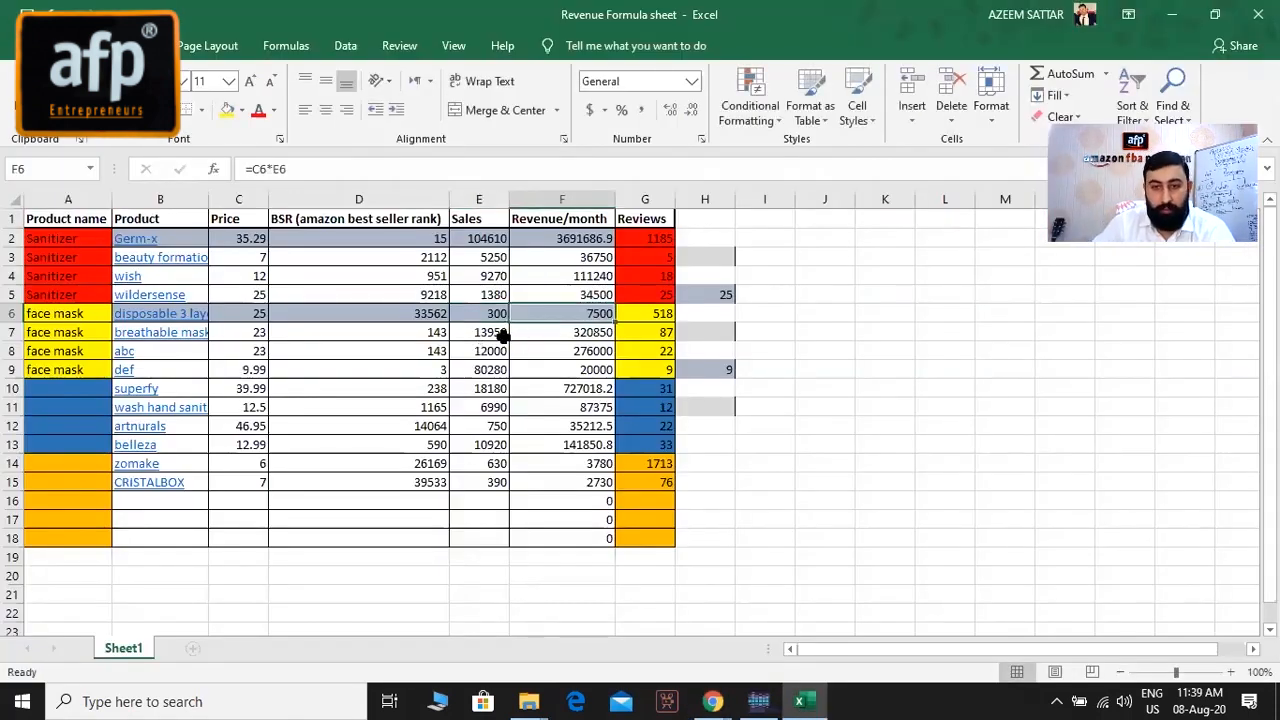
pyautogui.moveTo(634, 326); pyautogui.dragTo(635, 318)
pyautogui.hotkey('alt', 'Tab')
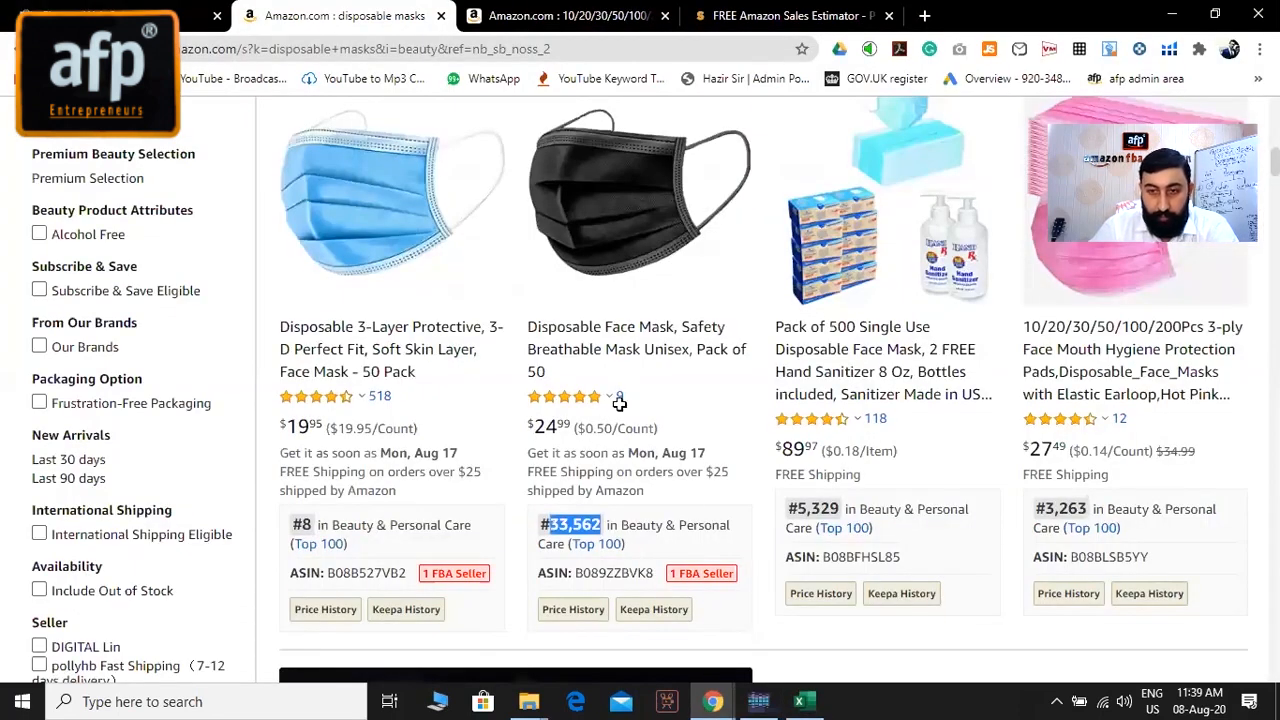
pyautogui.hotkey('alt', 'Tab')
pyautogui.hotkey('alt', 'Tab')
pyautogui.hotkey('alt', 'Tab')
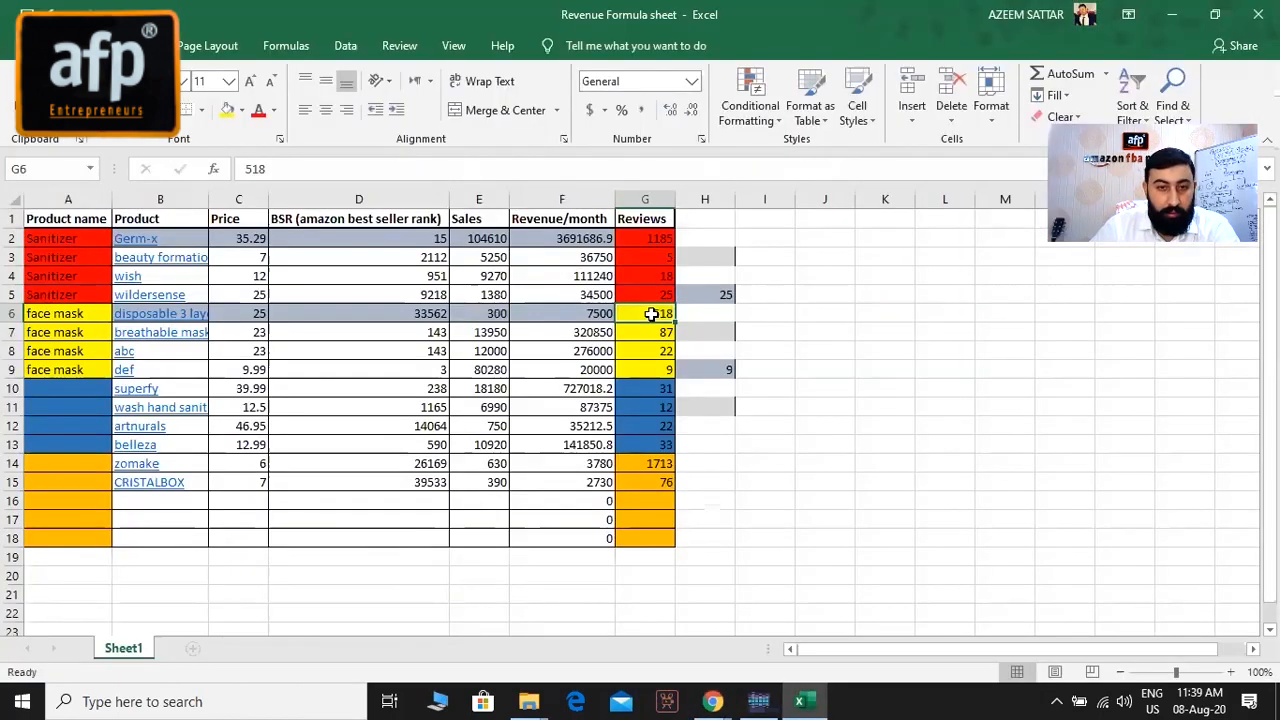
# Restore the sales value in cell E6 to 67410.
pyautogui.press('Left')
pyautogui.press('Left')
pyautogui.write('67410')
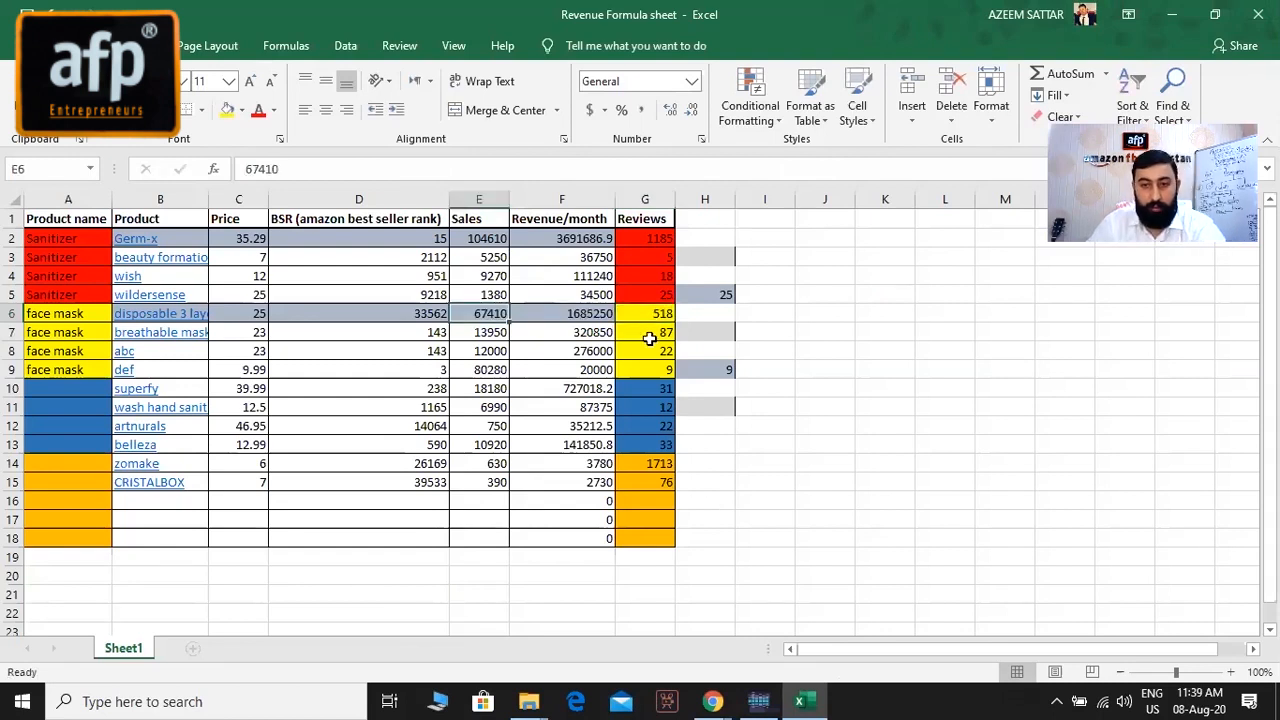
# Enter 25 as the price in cell C7, checking the black mask's listing in the Amazon results.
pyautogui.click(255, 362)
pyautogui.hotkey('alt', 'Tab')
pyautogui.hotkey('alt', 'Tab')
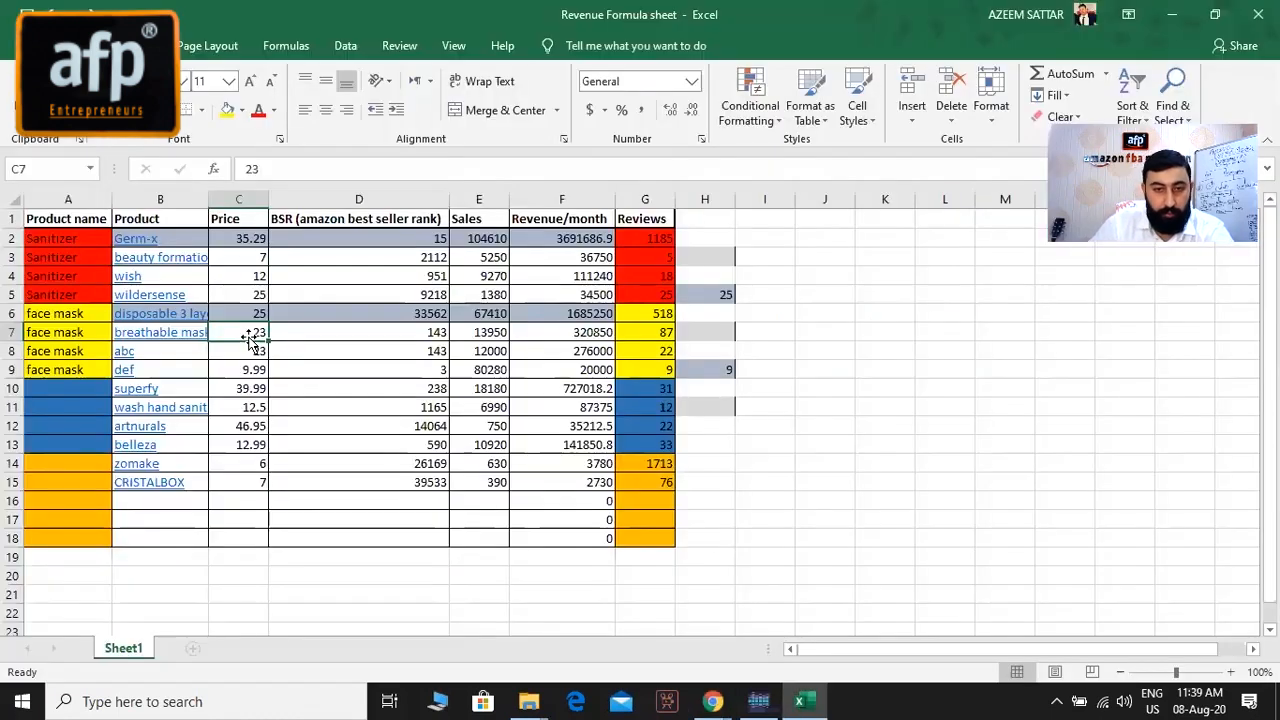
pyautogui.hotkey('alt', 'Tab')
pyautogui.hotkey('alt', 'Tab')
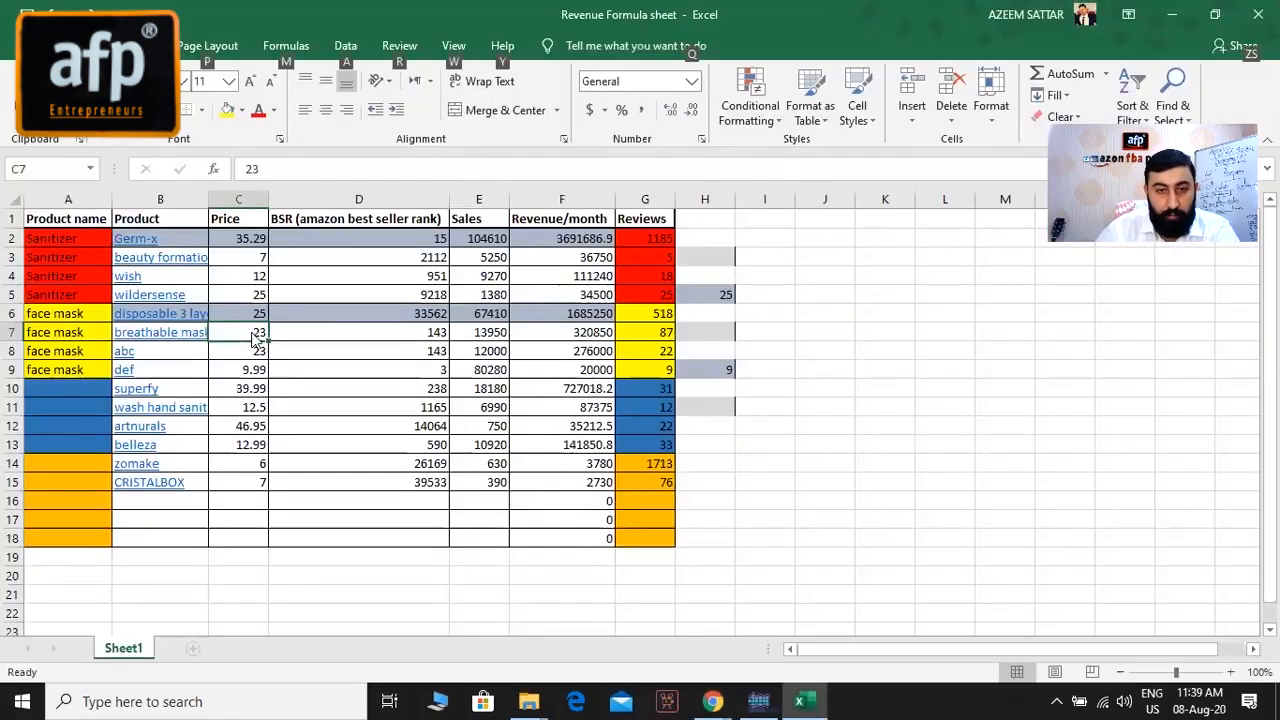
pyautogui.hotkey('alt', 'Tab')
pyautogui.hotkey('alt', 'Tab')
pyautogui.write('25')
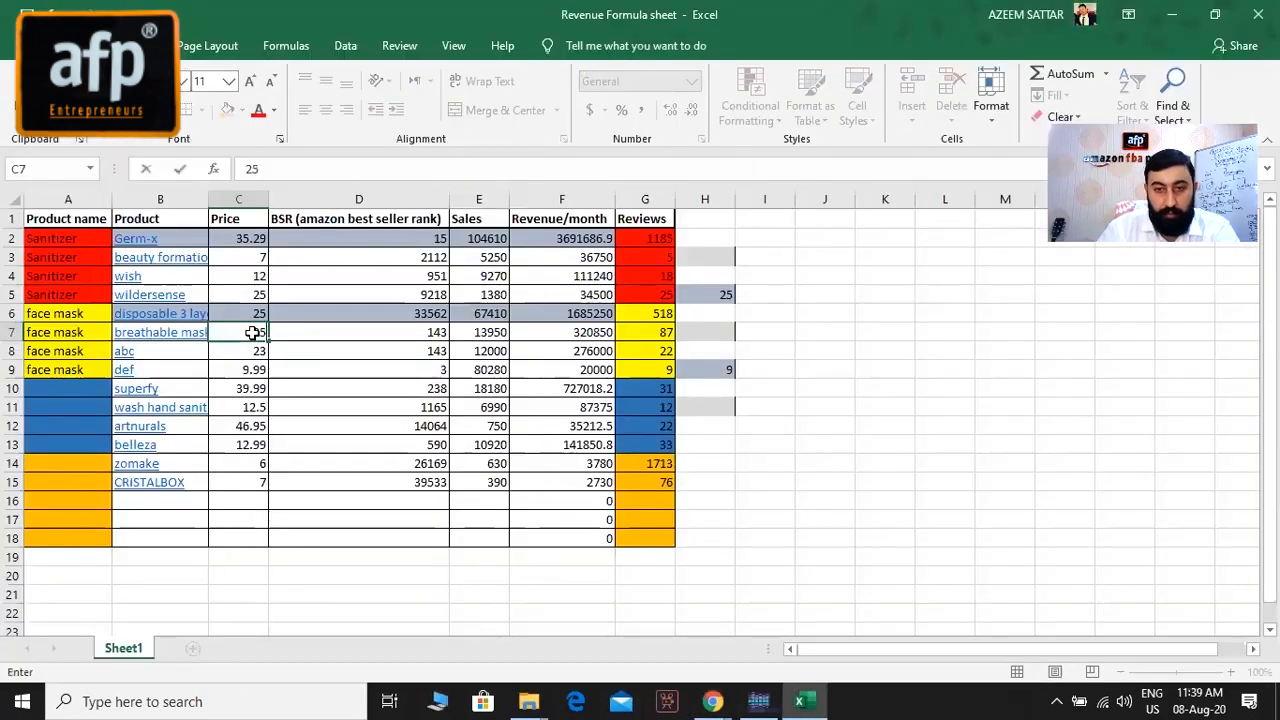
pyautogui.press('Tab')
pyautogui.hotkey('alt', 'Tab')
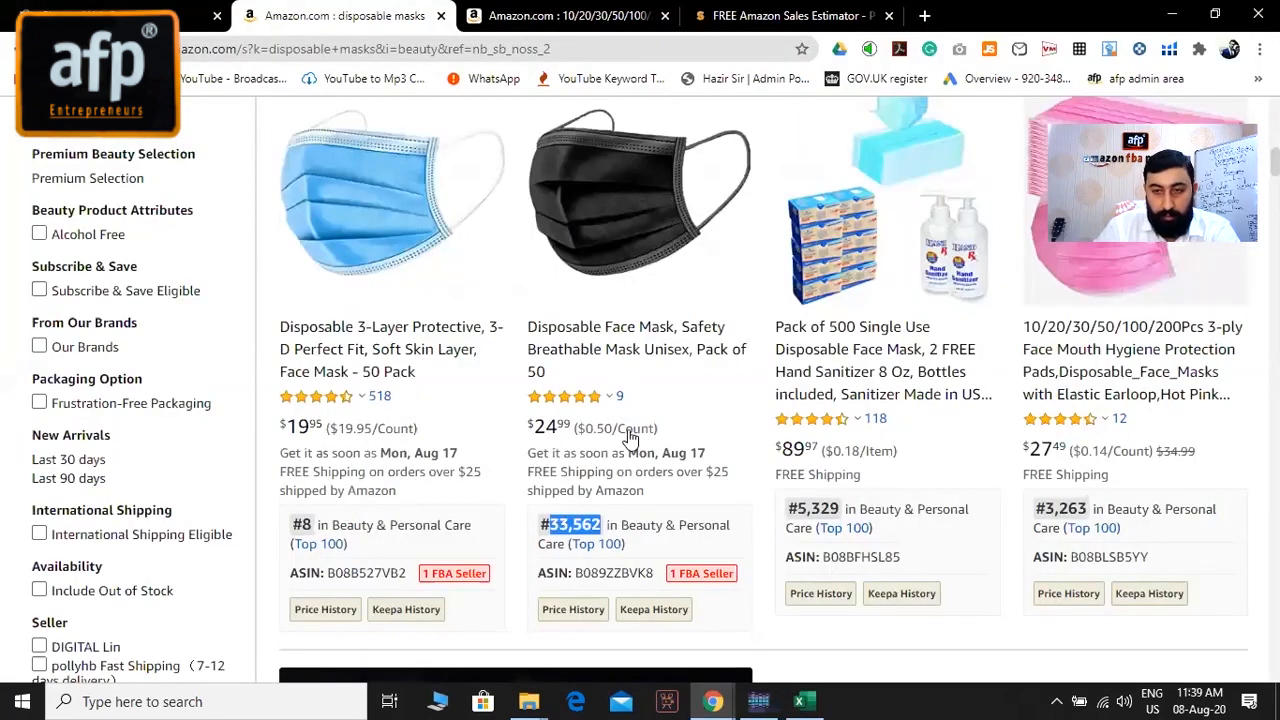
# Undo the recent price and best seller rank entries in rows 6 and 7.
pyautogui.hotkey('alt', 'Tab')
pyautogui.hotkey('ctrl', 'z')
pyautogui.hotkey('ctrl', 'z')
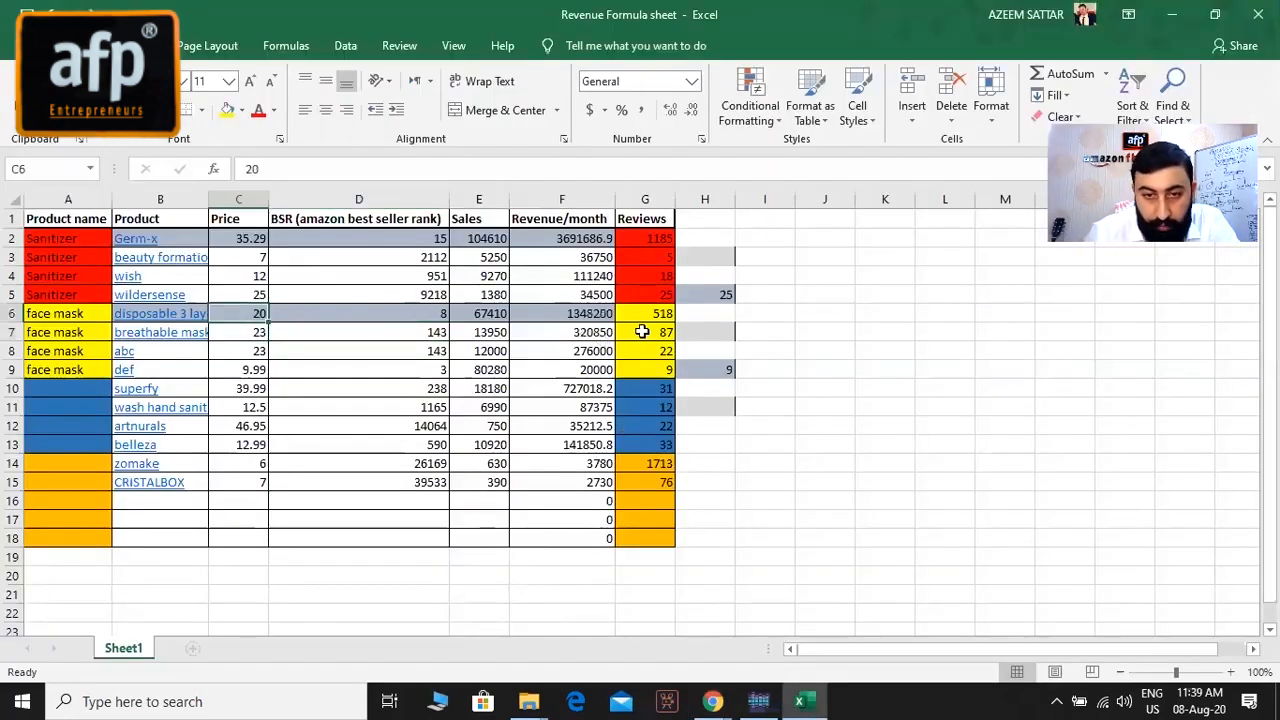
# Set the black mask's price in cell C7 to 25 and its best seller rank in D7 to 33562.
pyautogui.click(245, 333)
pyautogui.write('25')
pyautogui.press('Tab')
pyautogui.hotkey('alt', 'Tab')
pyautogui.hotkey('alt', 'Tab')
pyautogui.write('33562')
pyautogui.press('Tab')
# Set the black mask's sales in cell E7 to 300 and its reviews in G7 to 9.
pyautogui.hotkey('alt', 'Tab')
pyautogui.hotkey('alt', 'Tab')
pyautogui.hotkey('alt', 'Tab')
pyautogui.hotkey('alt', 'Tab')
pyautogui.write('300')
pyautogui.press('Tab')
pyautogui.hotkey('alt', 'Tab')
pyautogui.hotkey('alt', 'Tab')
pyautogui.moveTo(657, 325); pyautogui.dragTo(679, 343)
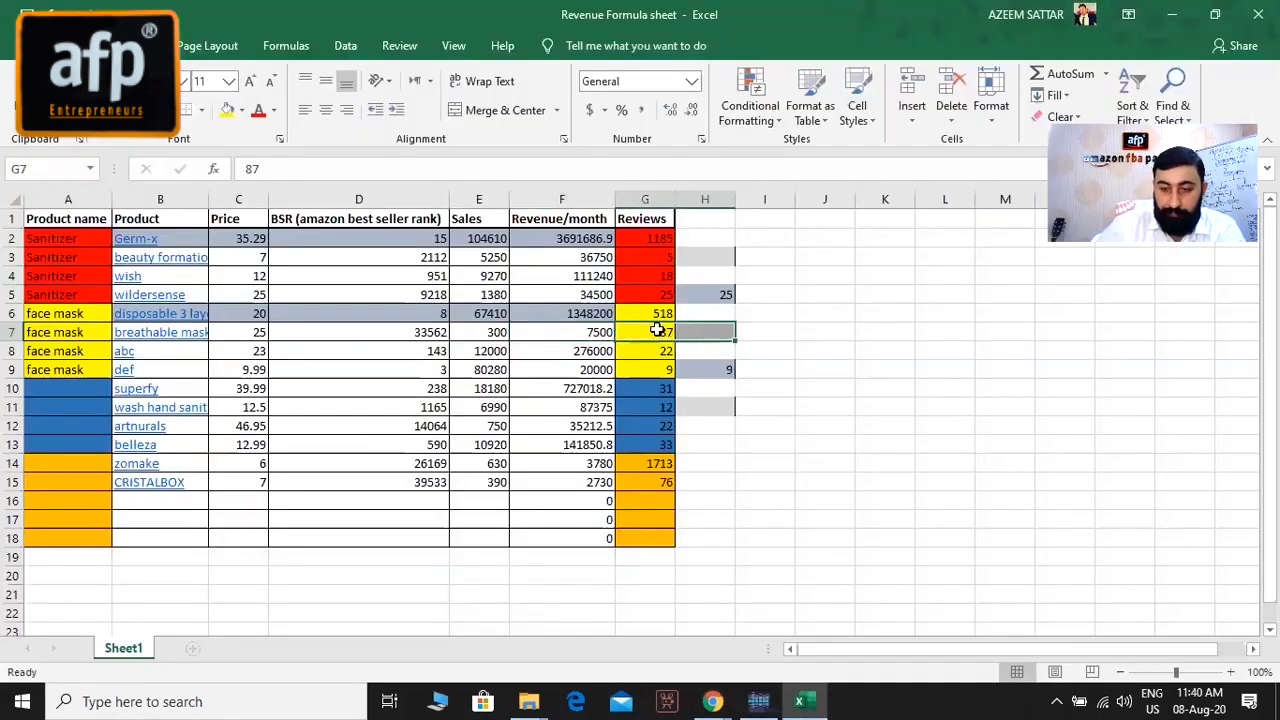
pyautogui.click(657, 330)
pyautogui.press('Down')
# Name the product in cell B8 3 ply after checking the pink mask's listing title on Amazon.
pyautogui.press('Left')
pyautogui.press('Left')
pyautogui.press('Left')
pyautogui.press('Left')
pyautogui.press('Left')
pyautogui.hotkey('alt', 'Tab')
pyautogui.click(514, 26)
pyautogui.hotkey('ctrl', 'shift', 'Tab')
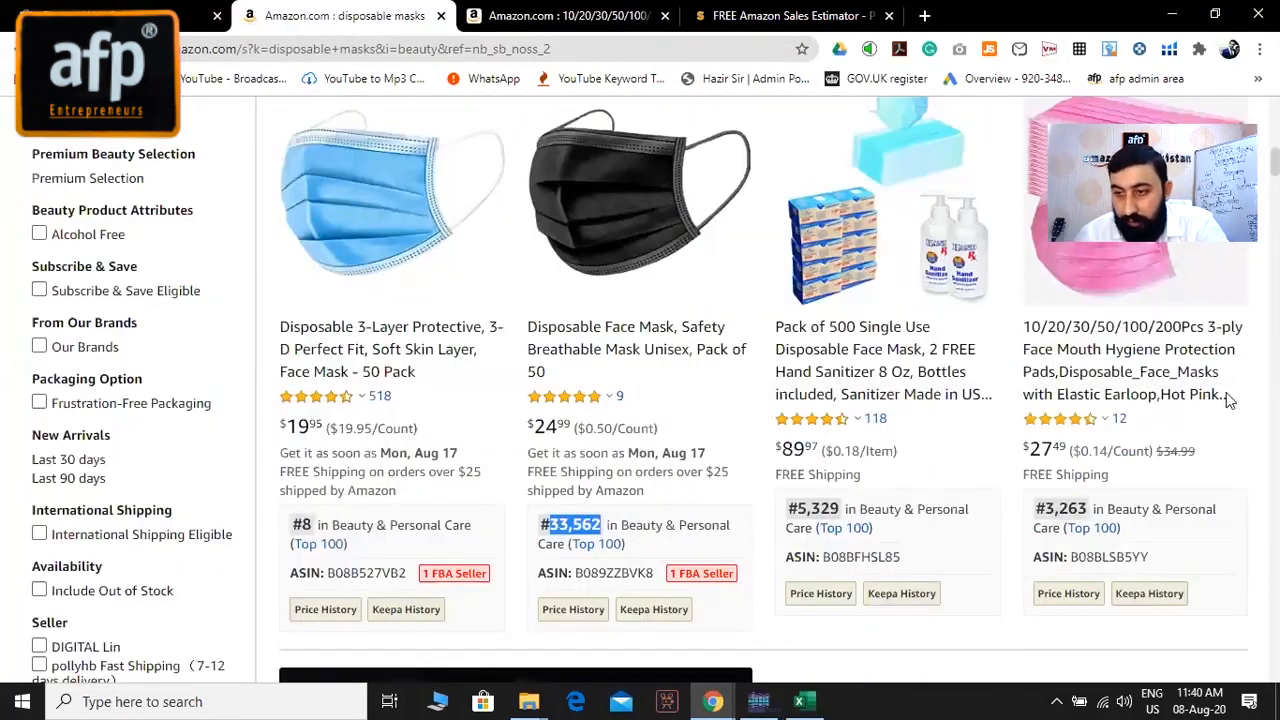
pyautogui.hotkey('alt', 'Tab')
pyautogui.write('3 pl')
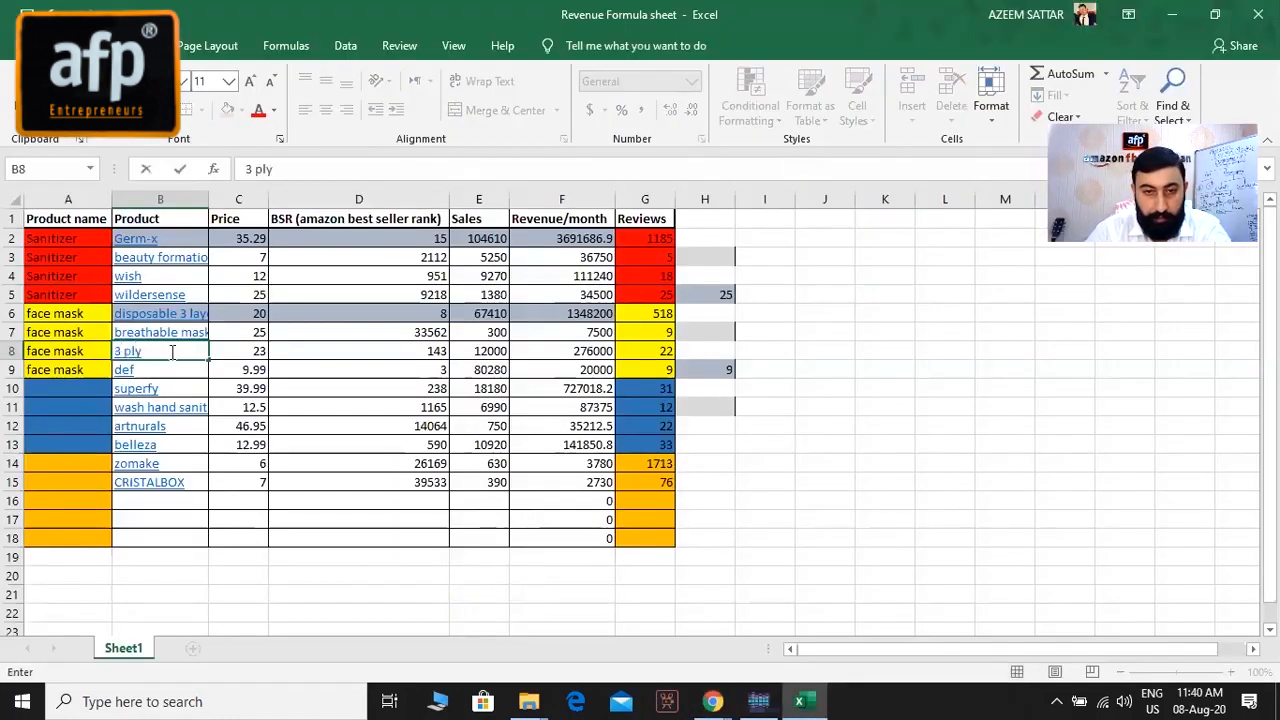
# Copy the pink 3-ply mask listing's link from Amazon and set it as the hyperlink address of cell B8.
pyautogui.hotkey('alt', 'Tab')
pyautogui.rightClick(1103, 340)
pyautogui.press('Escape')
pyautogui.hotkey('alt', 'Tab')
pyautogui.rightClick(171, 354)
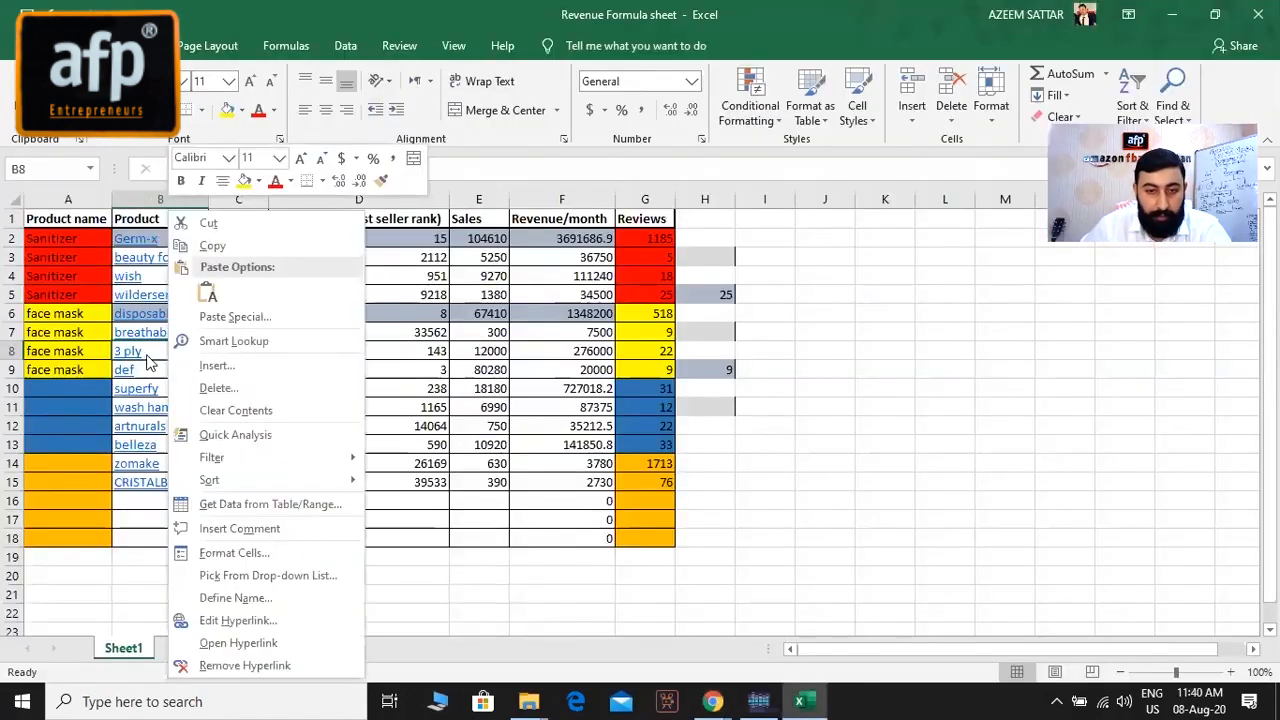
pyautogui.click(290, 619)
pyautogui.hotkey('ctrl', 'v')
pyautogui.click(486, 654)
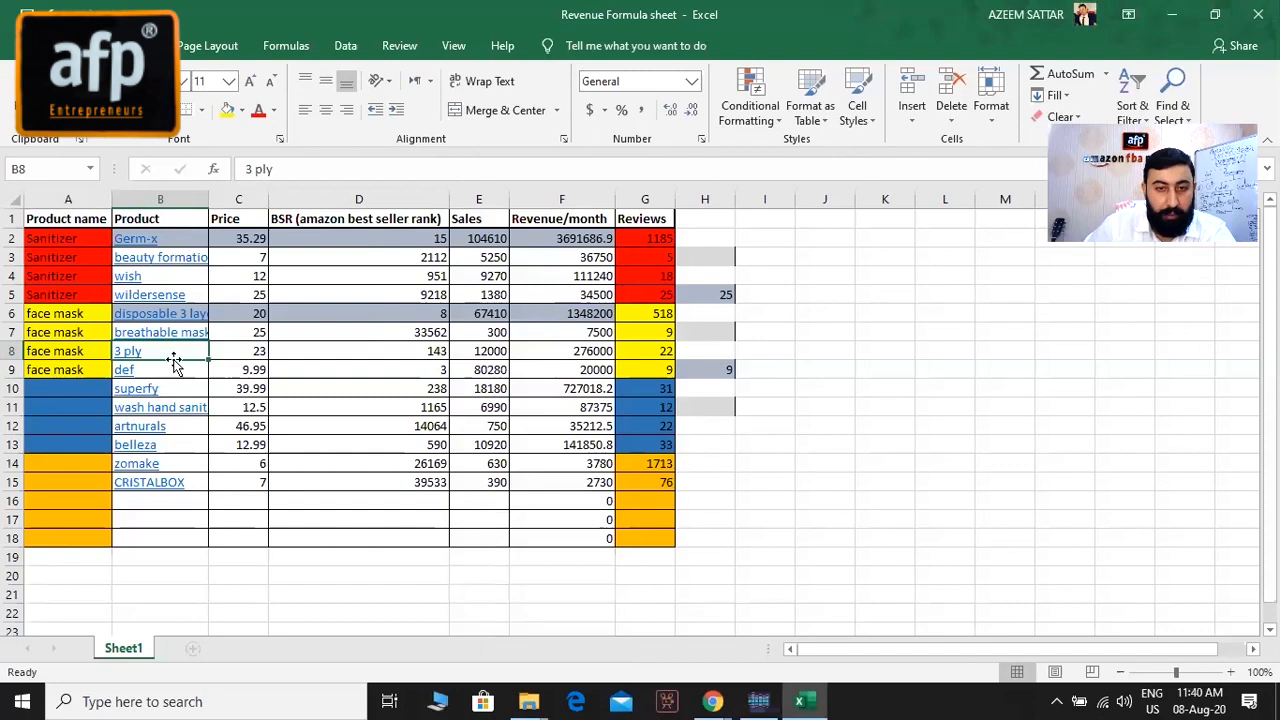
# Set the pink mask's price in cell C8 to 27.5 and its best seller rank in D8 to 3263.
pyautogui.hotkey('alt', 'Tab')
pyautogui.hotkey('alt', 'Tab')
pyautogui.hotkey('alt', 'Tab')
pyautogui.hotkey('alt', 'Tab')
pyautogui.click(251, 351)
pyautogui.write('27.5')
pyautogui.press('Tab')
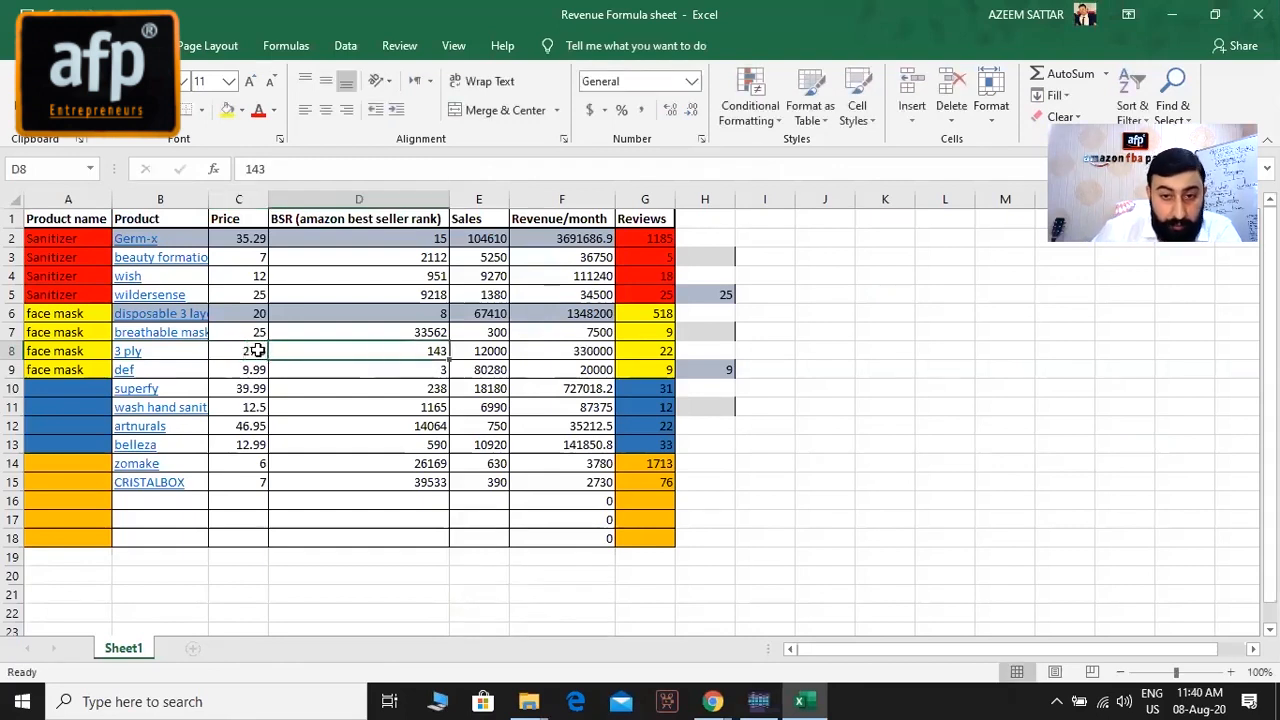
pyautogui.hotkey('alt', 'Tab')
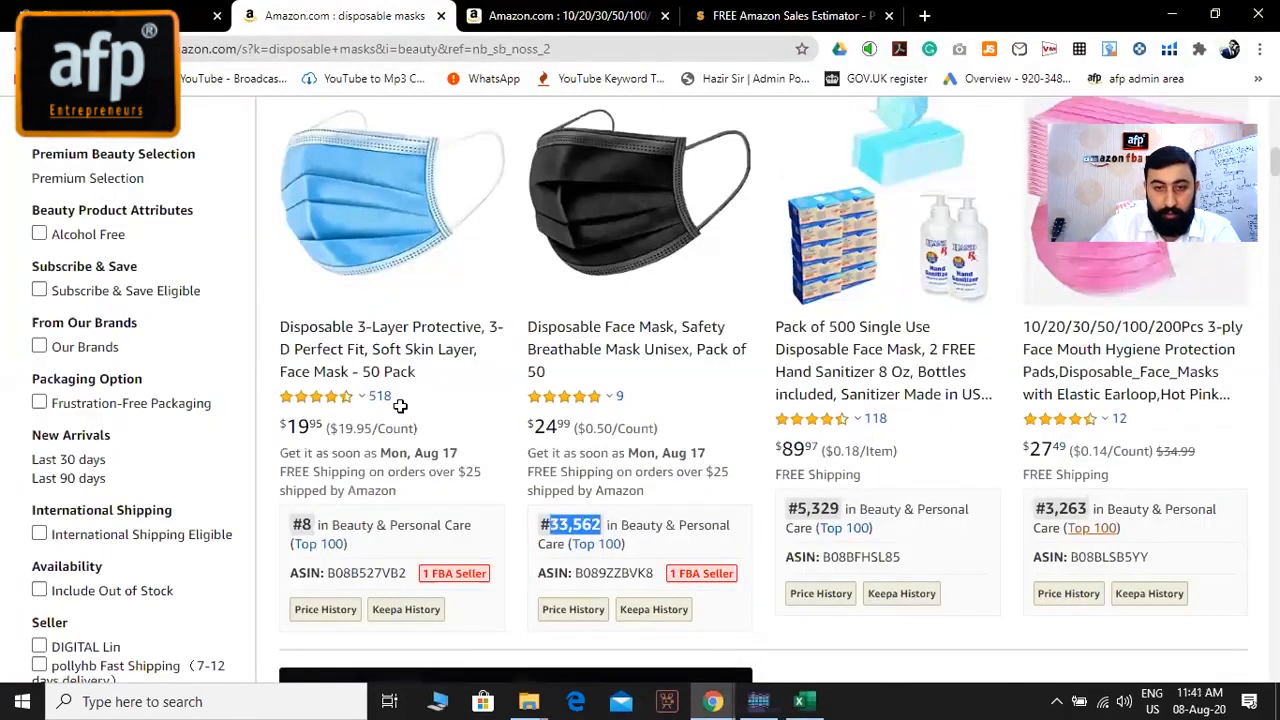
pyautogui.hotkey('alt', 'Tab')
pyautogui.press('Tab')
# Set the sales in cell E8 to 3690, the sales estimator's figure for rank 3,263.
pyautogui.hotkey('alt', 'Tab')
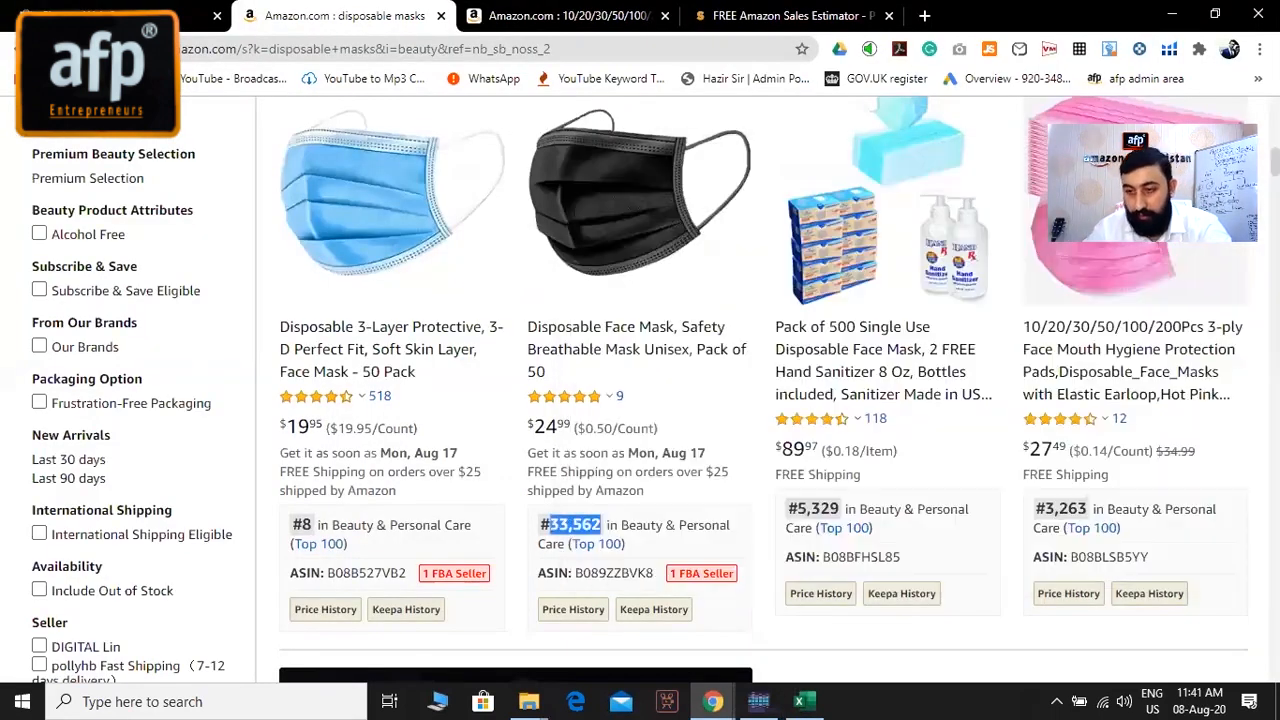
pyautogui.hotkey('alt', 'Tab')
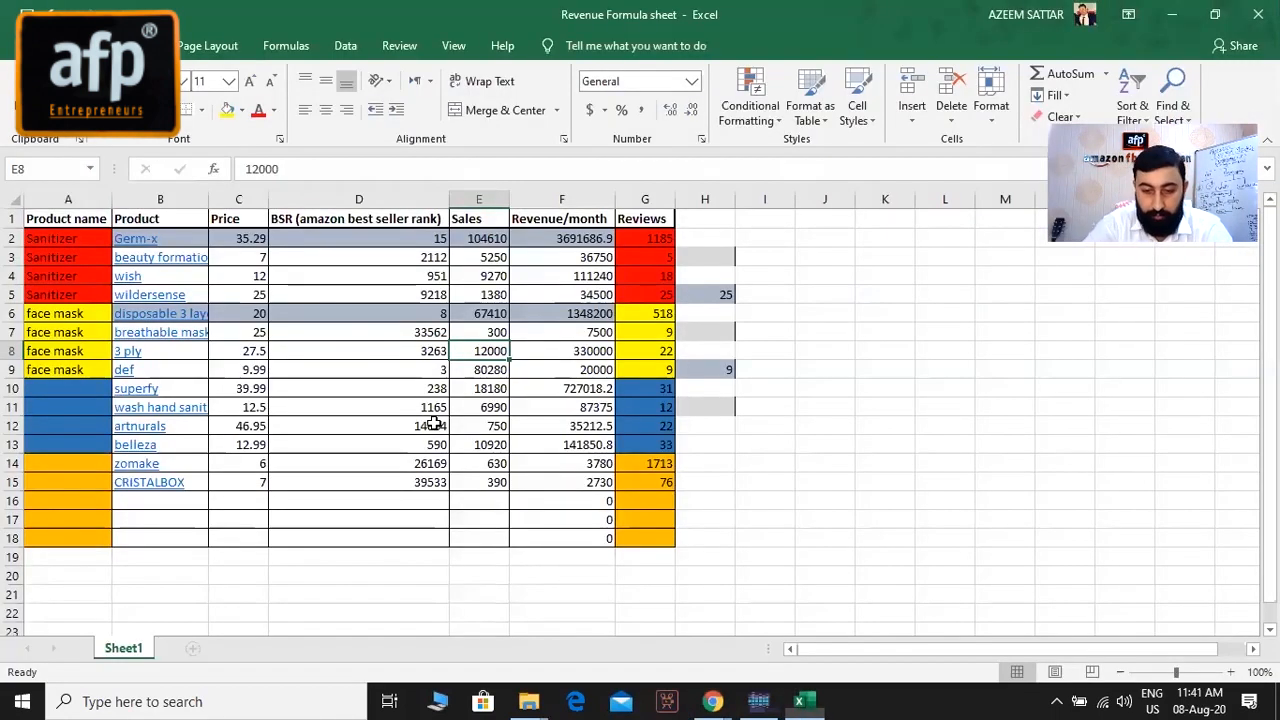
pyautogui.write('3690')
pyautogui.press('Tab')
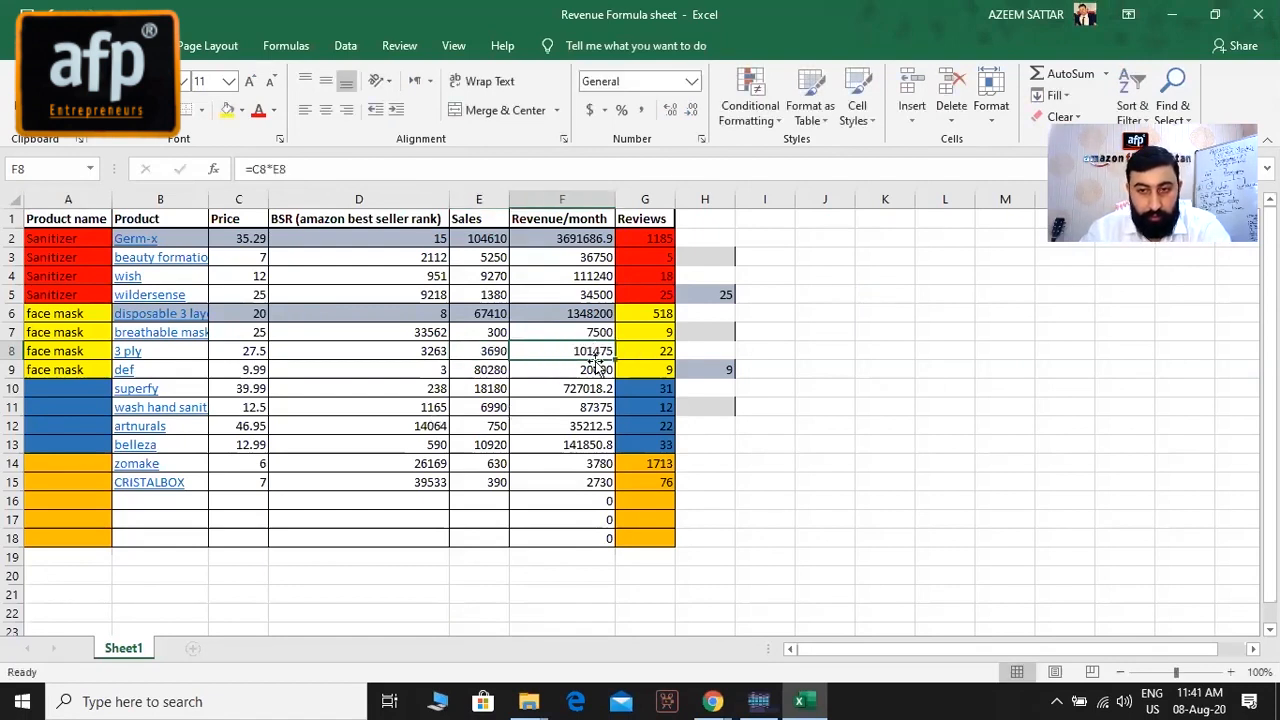
pyautogui.press('alt')
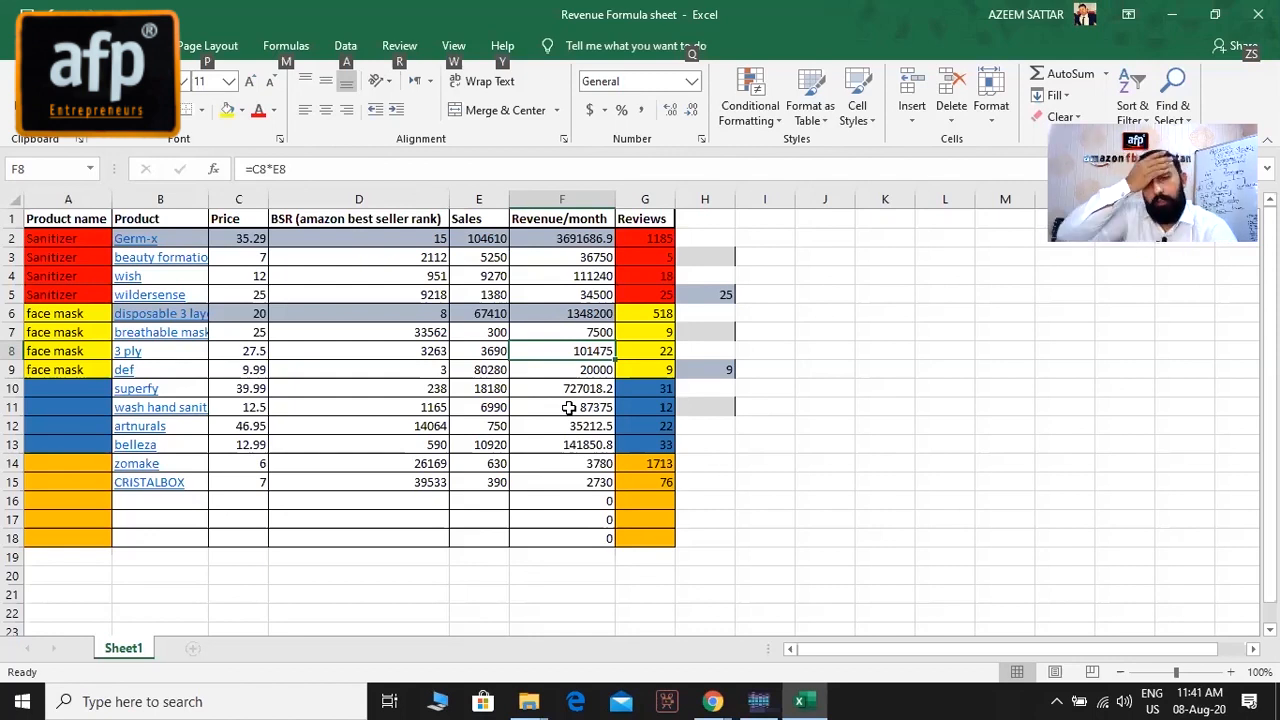
# Check the pink mask's review count on Amazon and set the reviews in cell G8 to 12.
pyautogui.click(649, 353)
pyautogui.hotkey('alt', 'Tab')
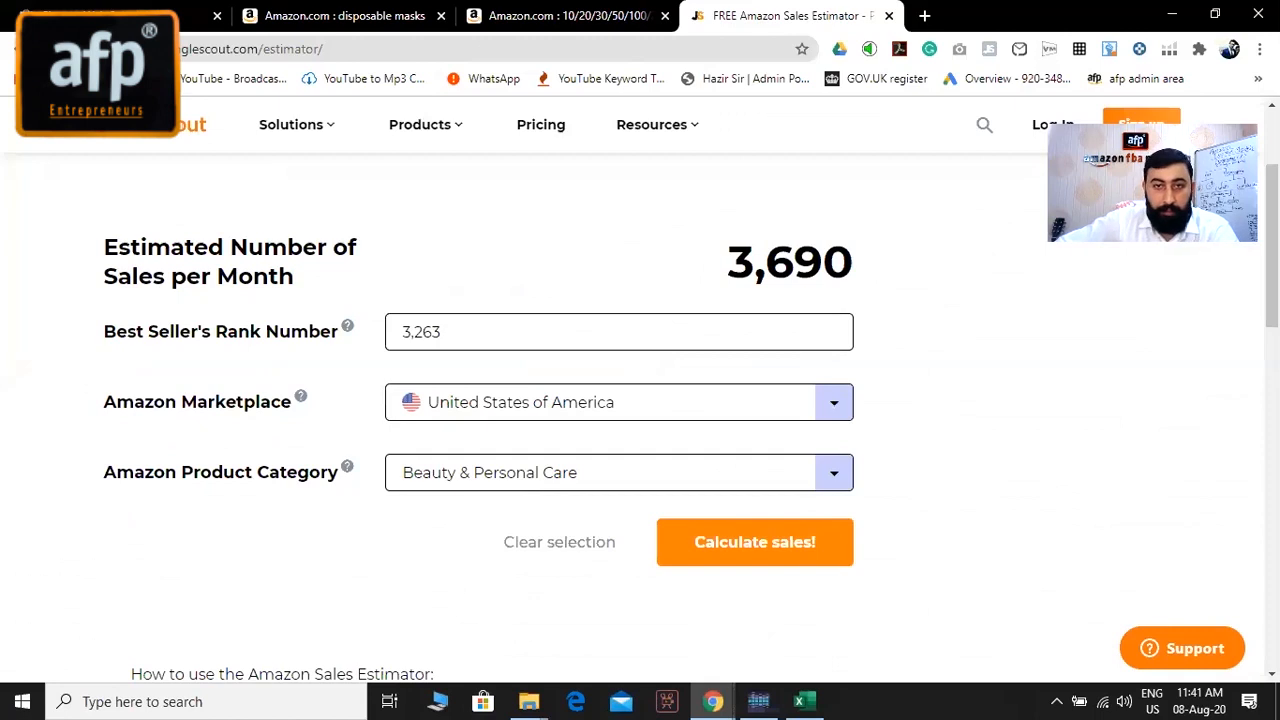
pyautogui.click(307, 17)
pyautogui.hotkey('alt', 'Tab')
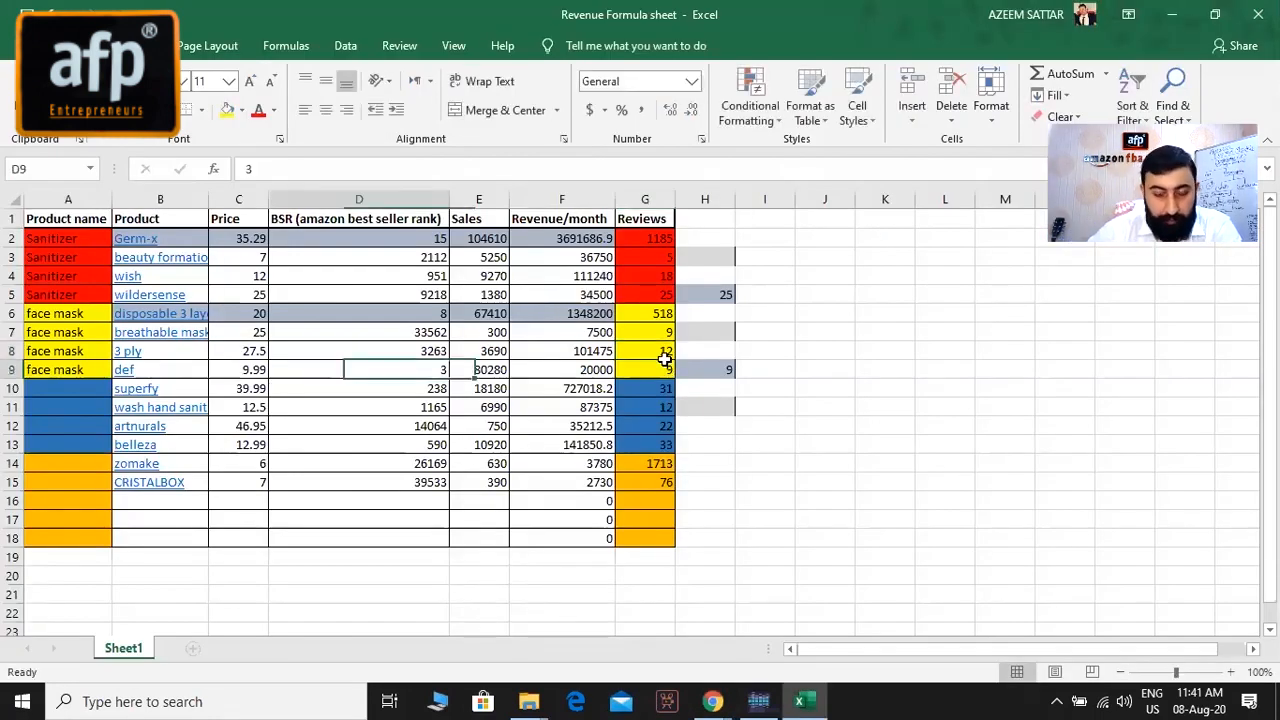
# Examine the prices, review counts and best seller ranks of further disposable masks in the Amazon results.
pyautogui.hotkey('alt', 'Tab')
pyautogui.scroll(-5, 828, 441)
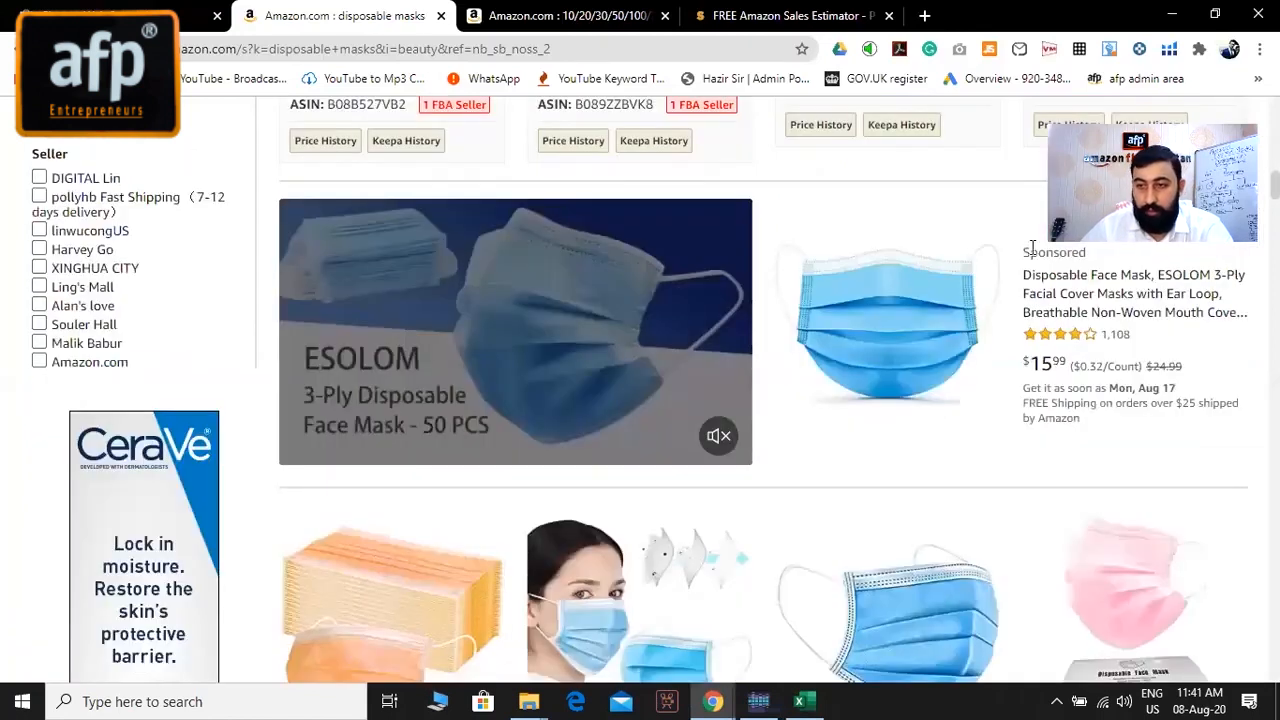
pyautogui.scroll(-4, 1010, 305)
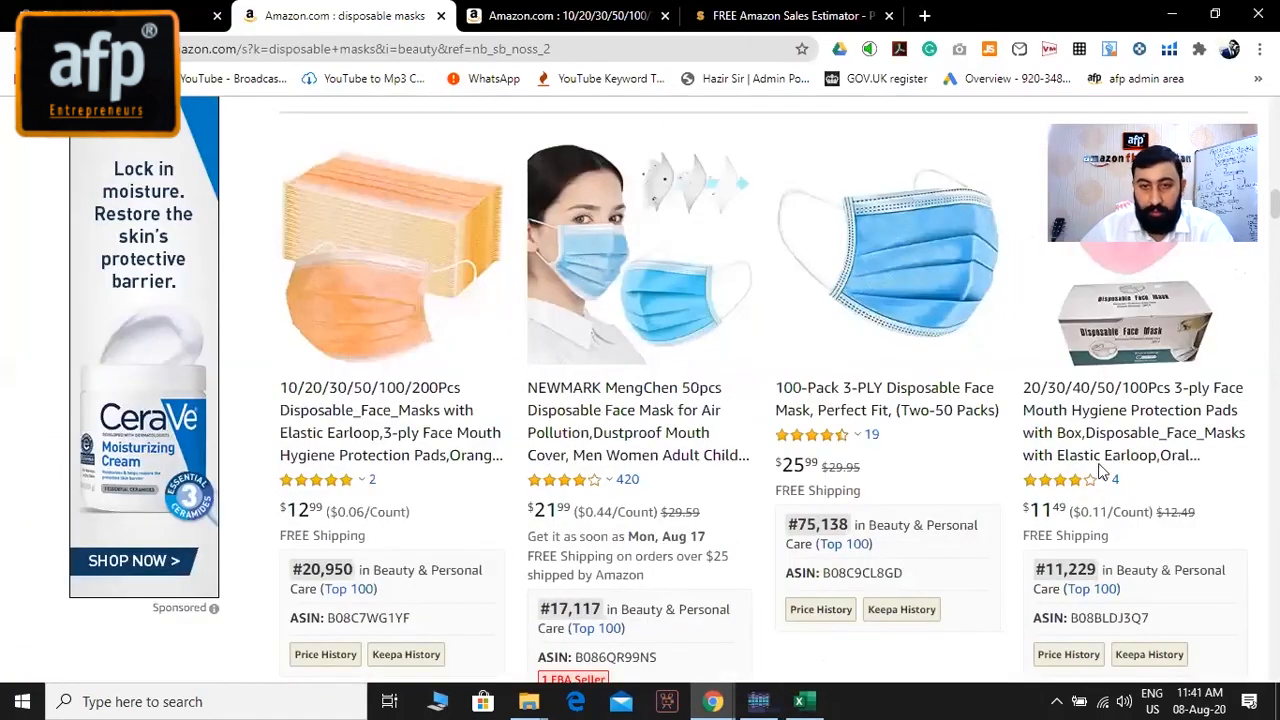
pyautogui.scroll(-1, 320, 430)
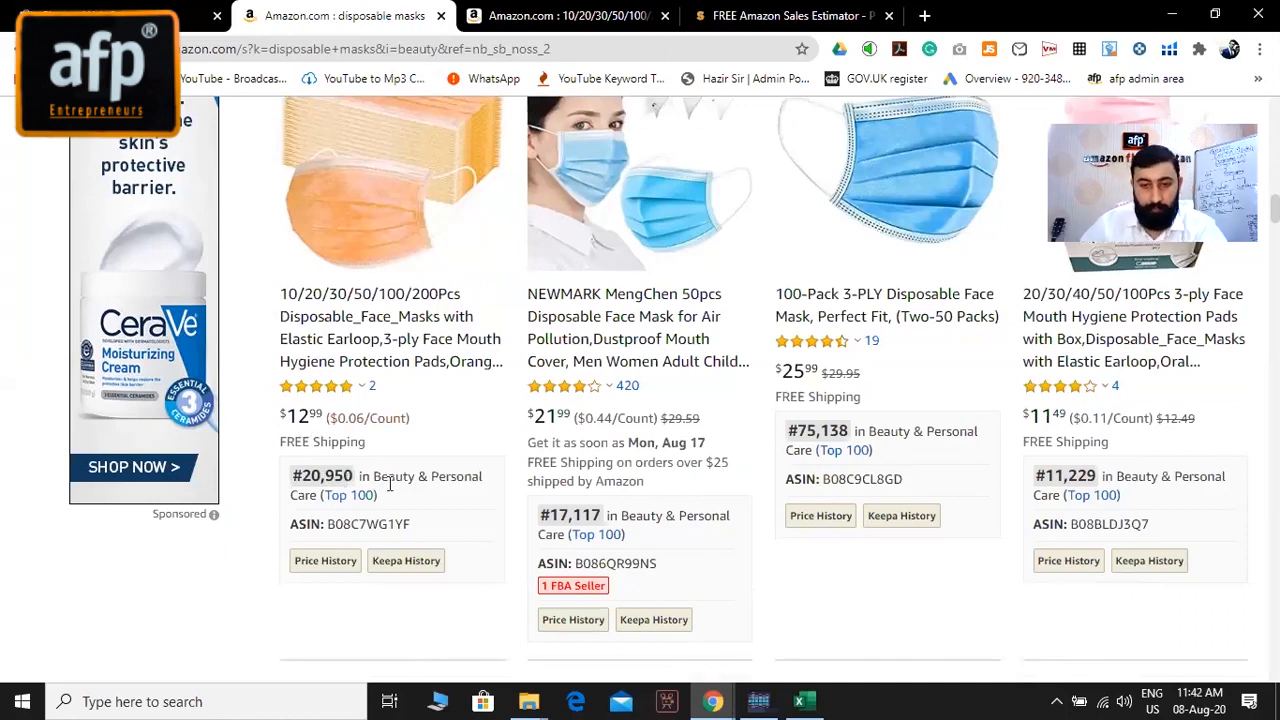
pyautogui.scroll(3, 744, 457)
pyautogui.scroll(-5, 340, 425)
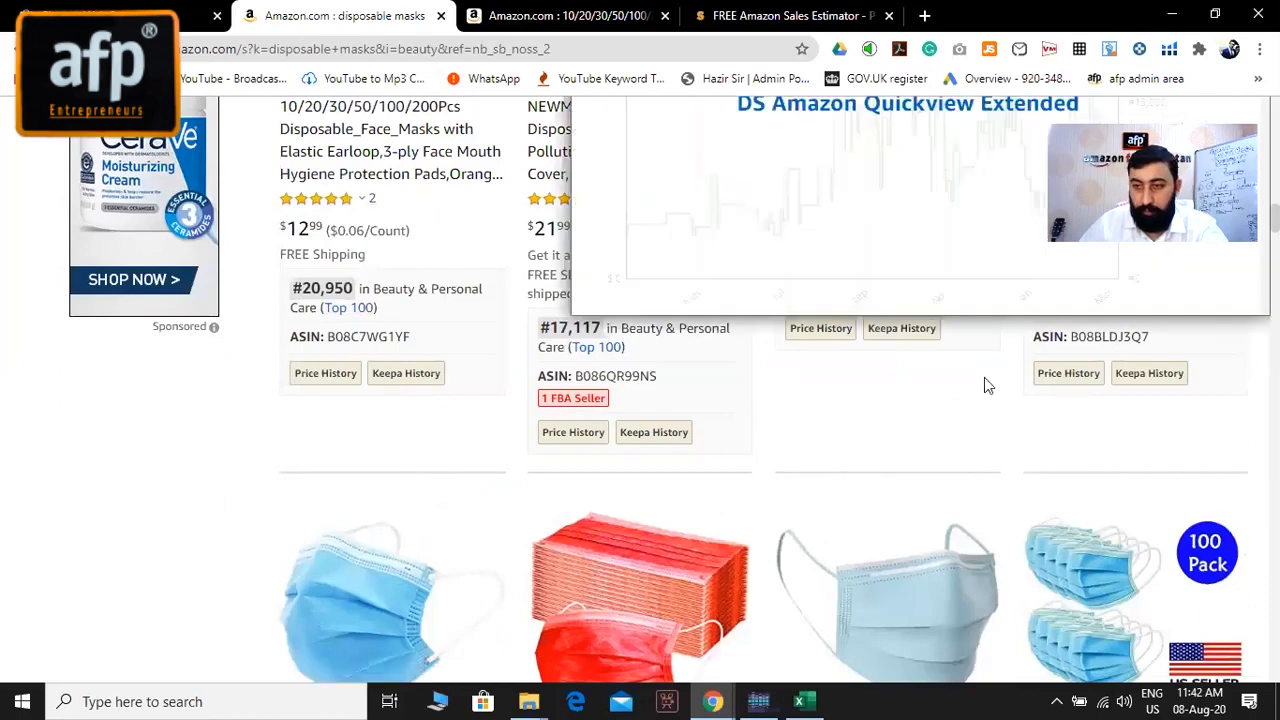
pyautogui.scroll(2, 583, 349)
pyautogui.scroll(-3, 430, 450)
pyautogui.scroll(-2, 430, 450)
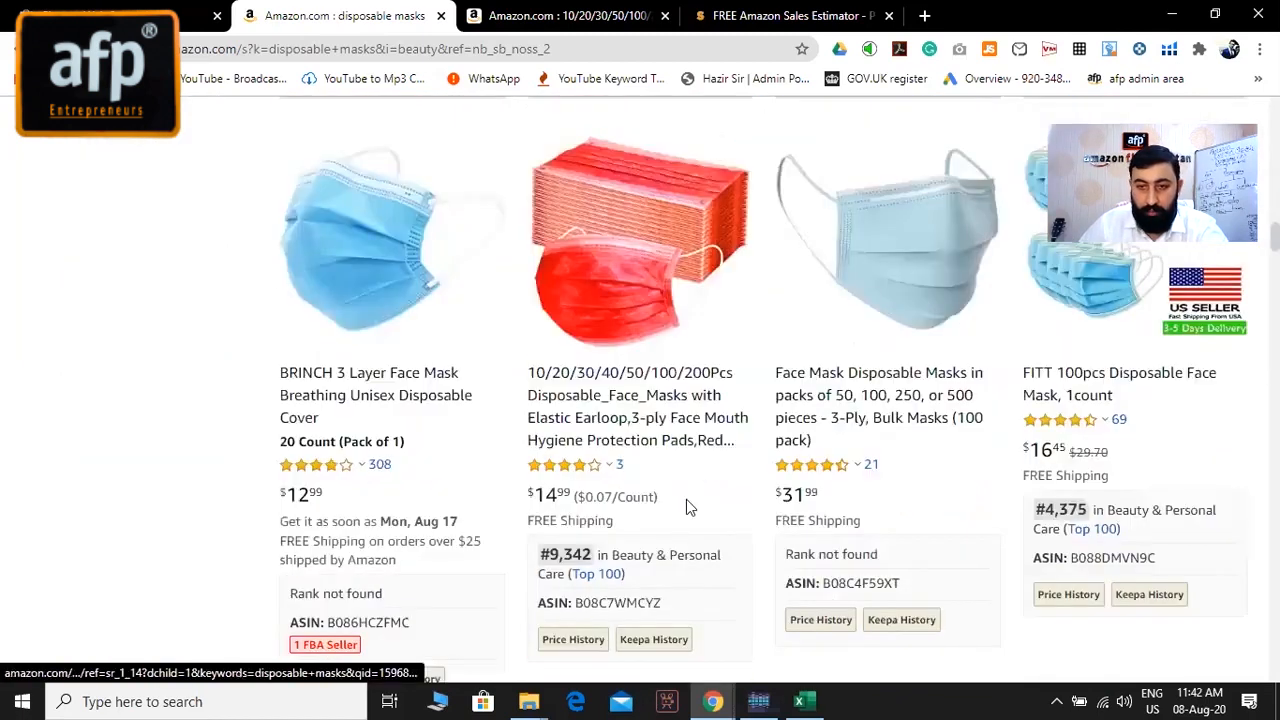
pyautogui.scroll(-1, 848, 497)
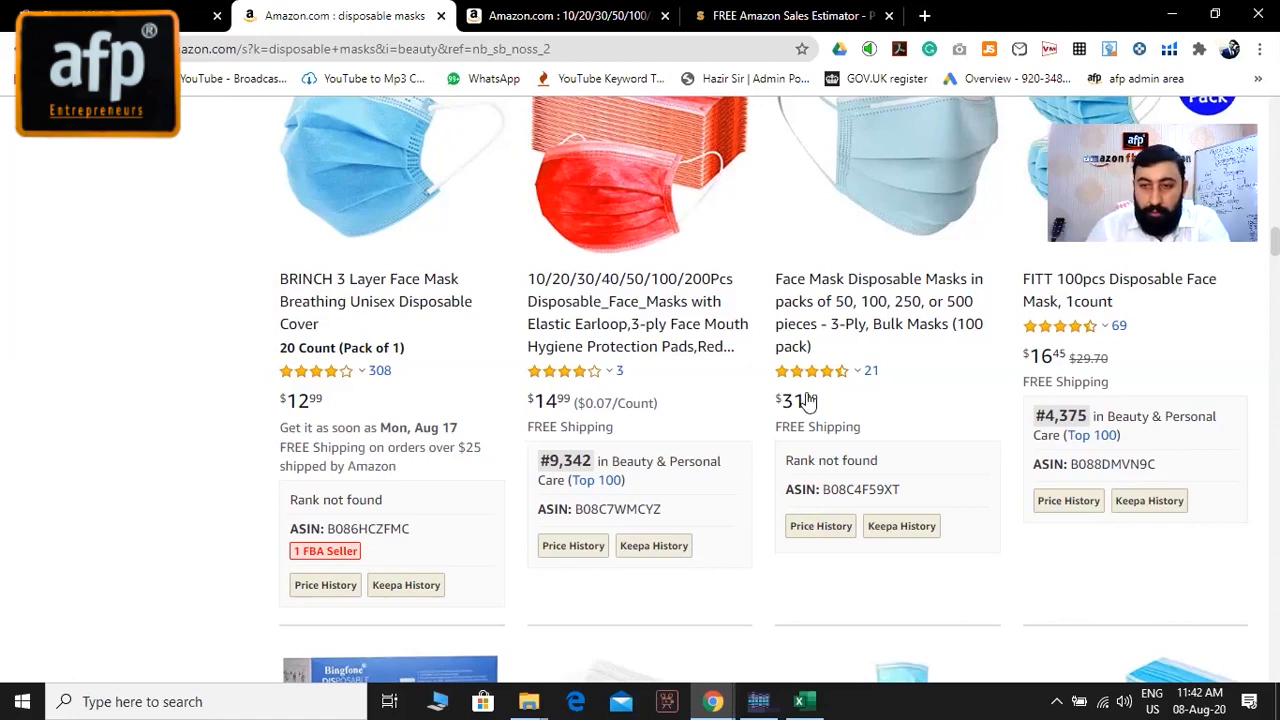
pyautogui.scroll(-2, 805, 400)
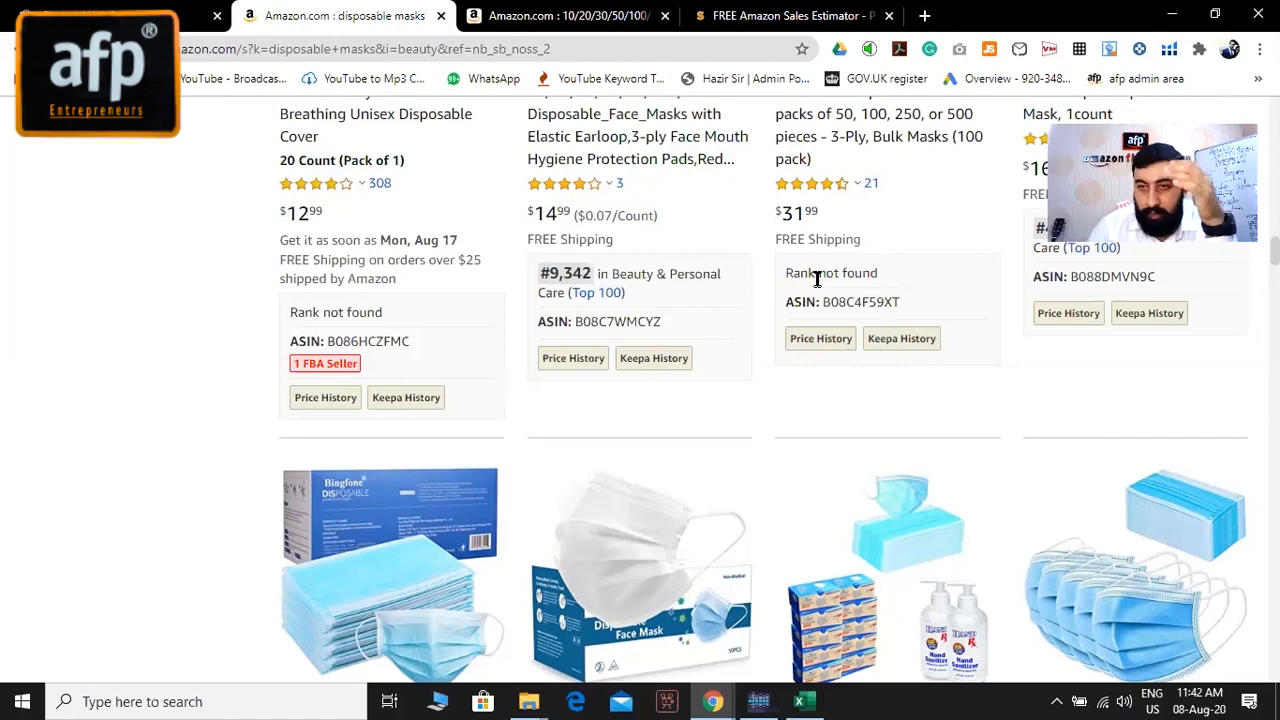
pyautogui.click(790, 15)
pyautogui.click(340, 15)
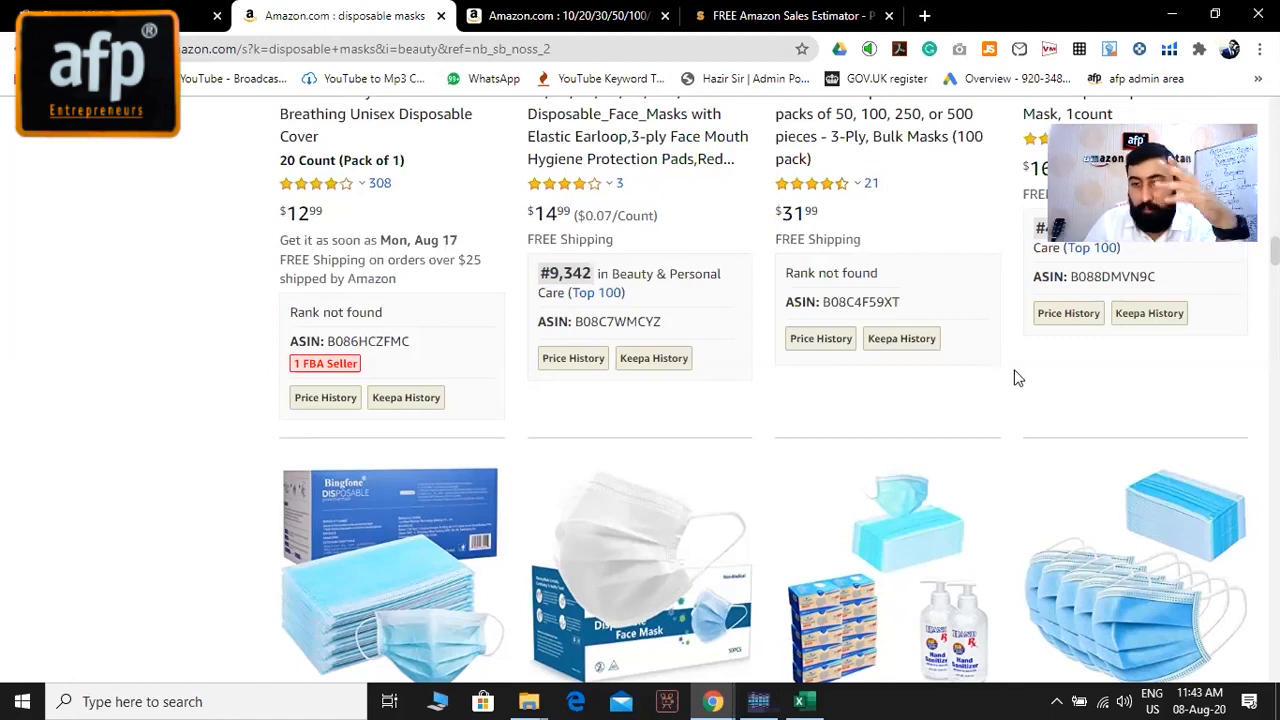
pyautogui.scroll(-4, 1010, 368)
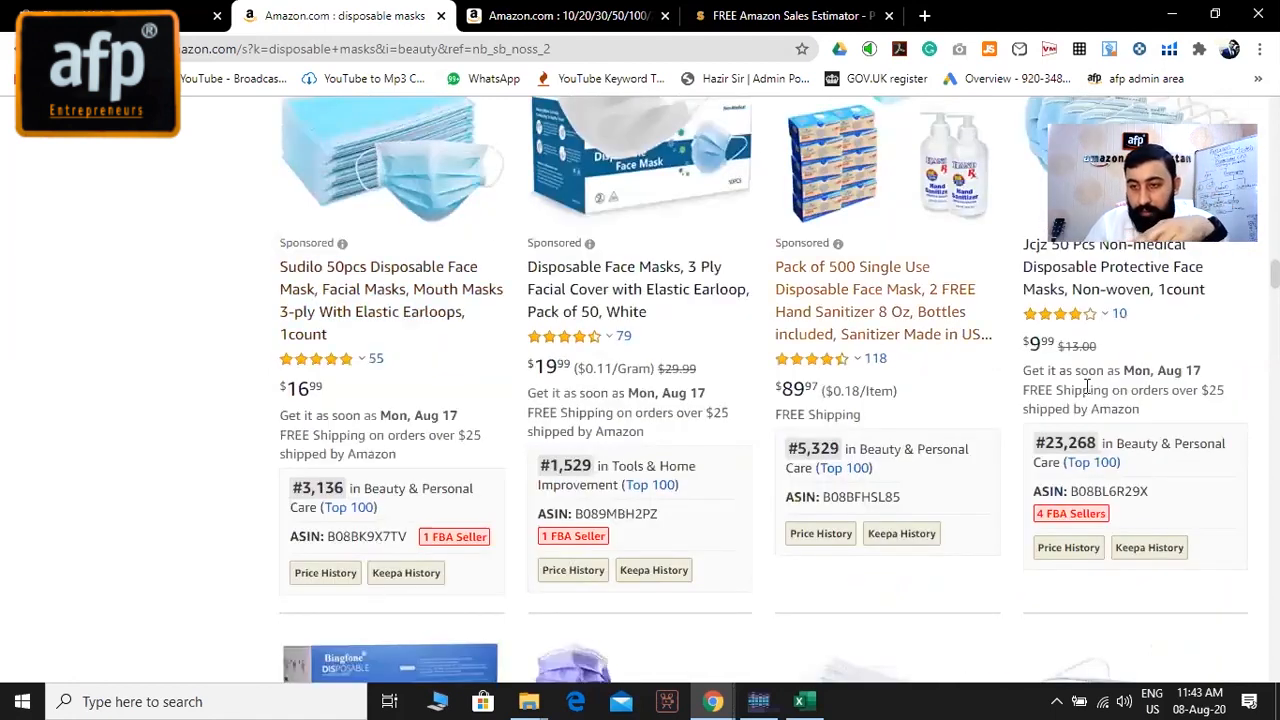
pyautogui.scroll(6, 324, 388)
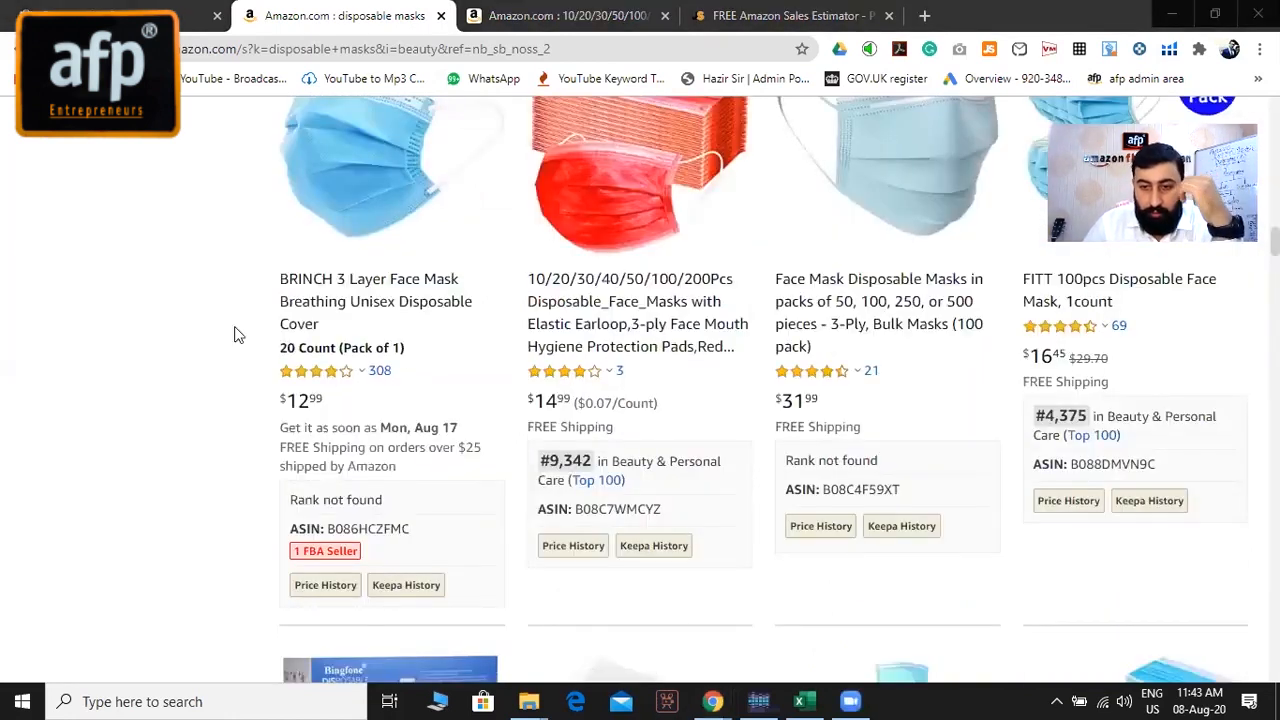
pyautogui.scroll(1, 403, 440)
pyautogui.scroll(-1, 403, 440)
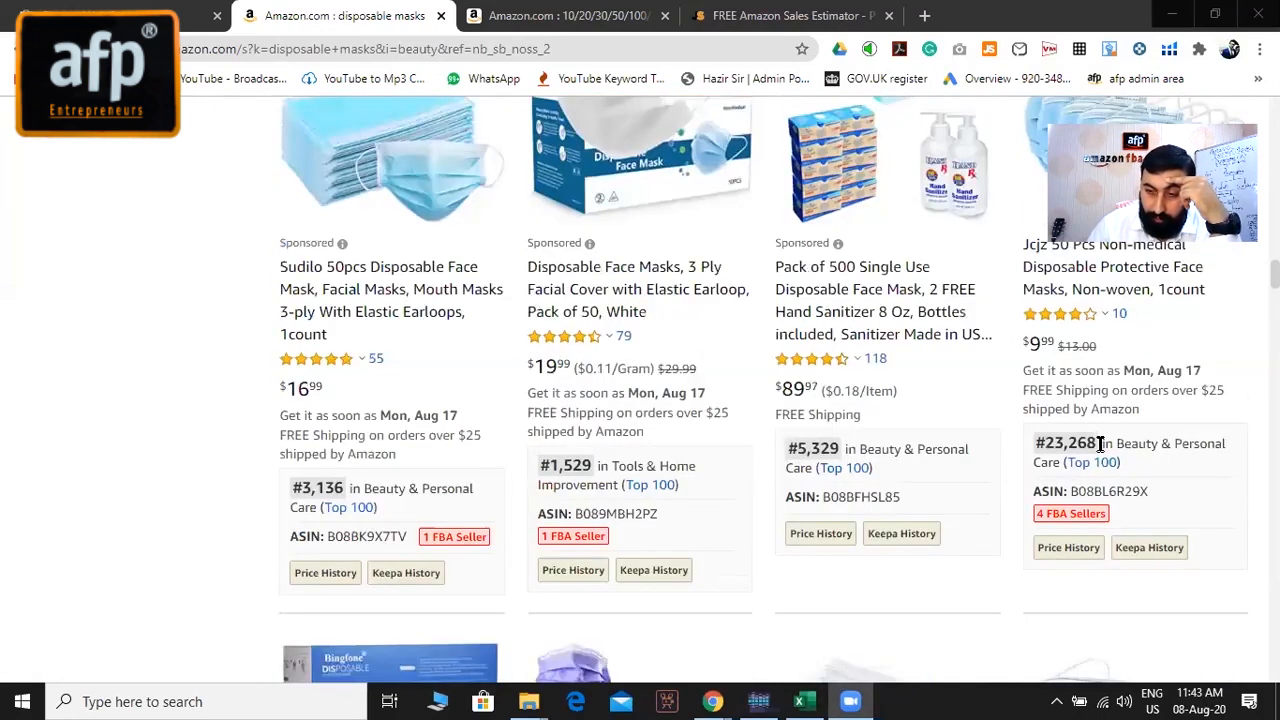
pyautogui.doubleClick(1098, 446)
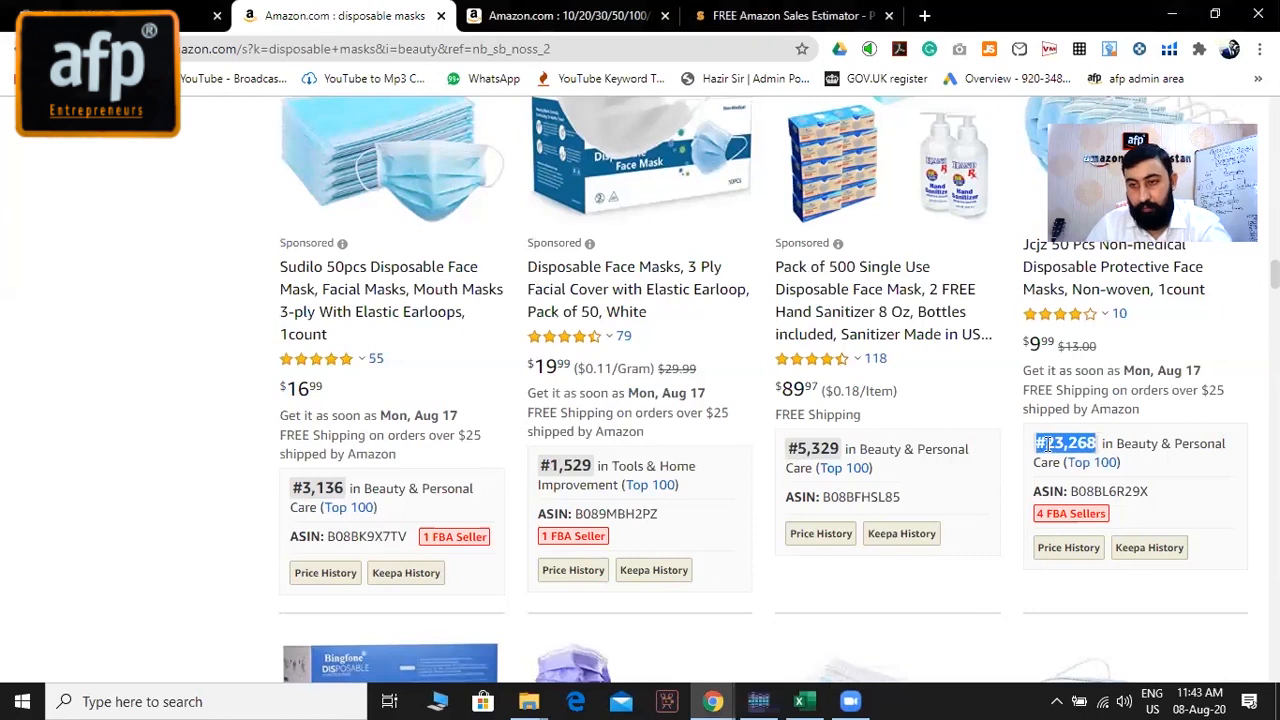
pyautogui.click(393, 370)
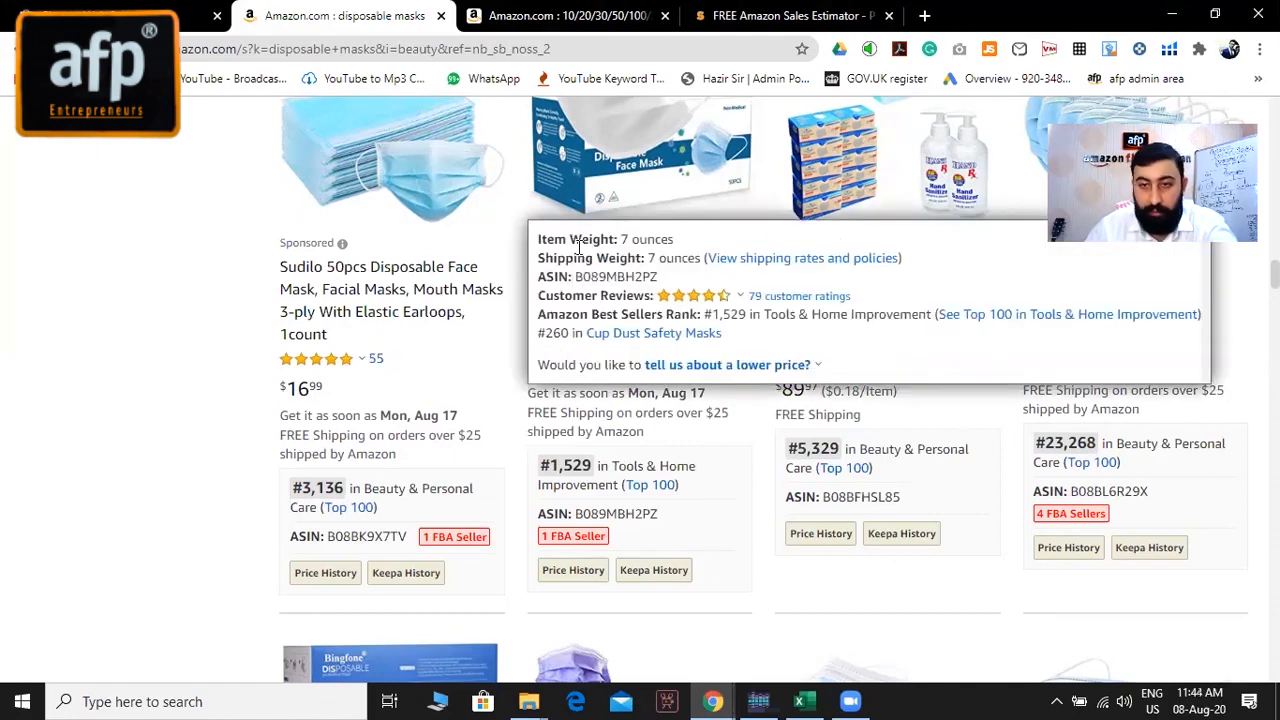
pyautogui.scroll(-4, 1128, 366)
pyautogui.scroll(4, 1100, 440)
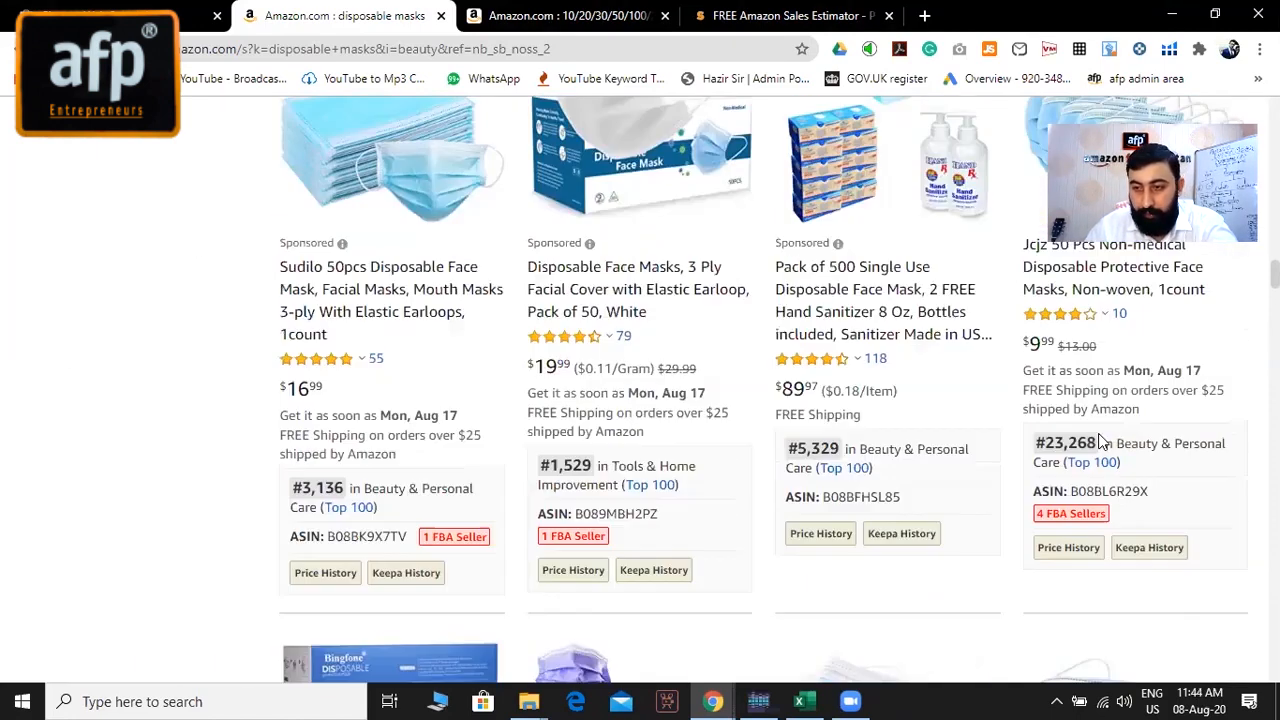
# Calculate the Jcjz 50-piece mask's monthly sales in the Jungle Scout estimator for rank 23268, United States, Beauty & Personal Care.
pyautogui.moveTo(1100, 442); pyautogui.dragTo(1036, 444)
pyautogui.click(790, 15)
pyautogui.tripleClick(610, 330)
pyautogui.write('23268')
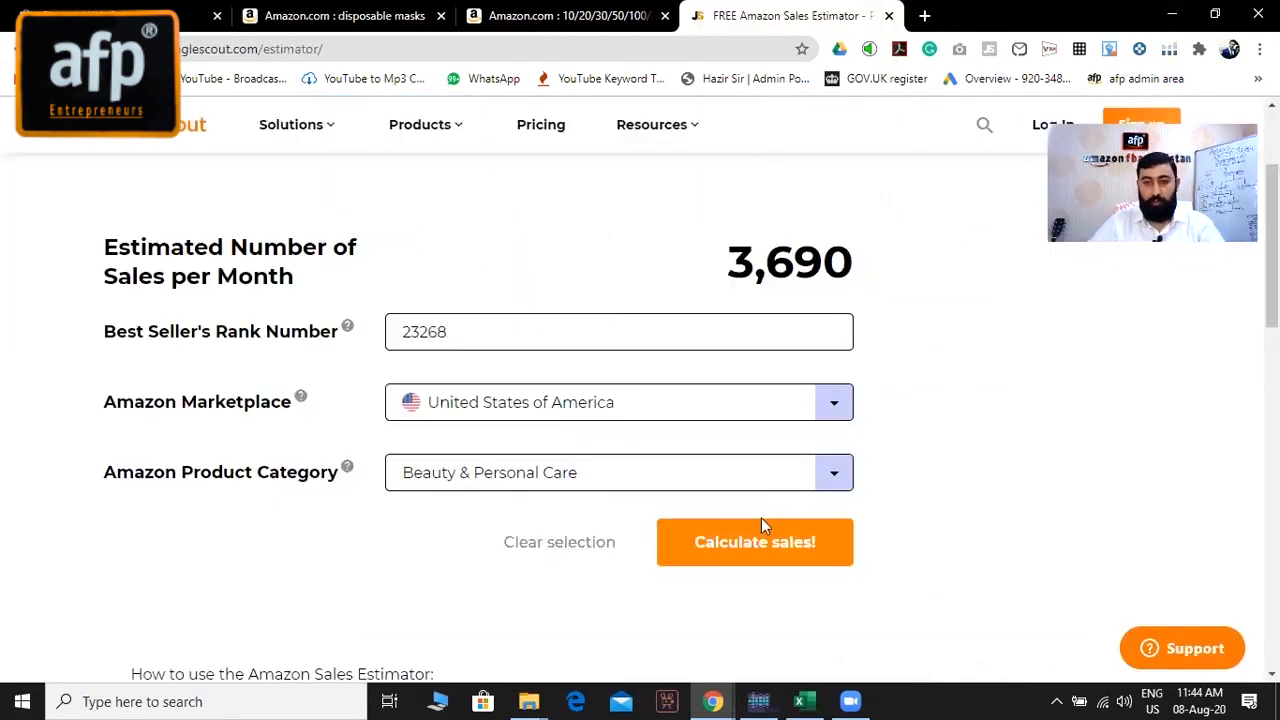
pyautogui.click(760, 537)
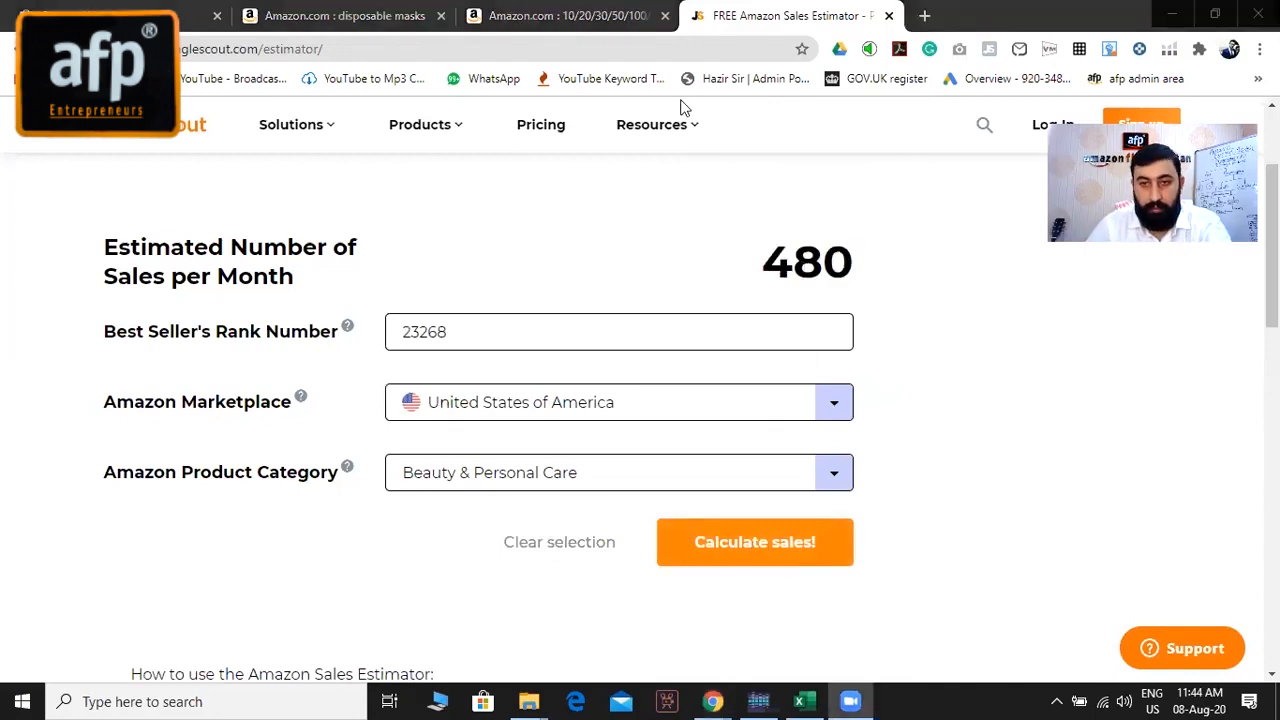
pyautogui.click(345, 15)
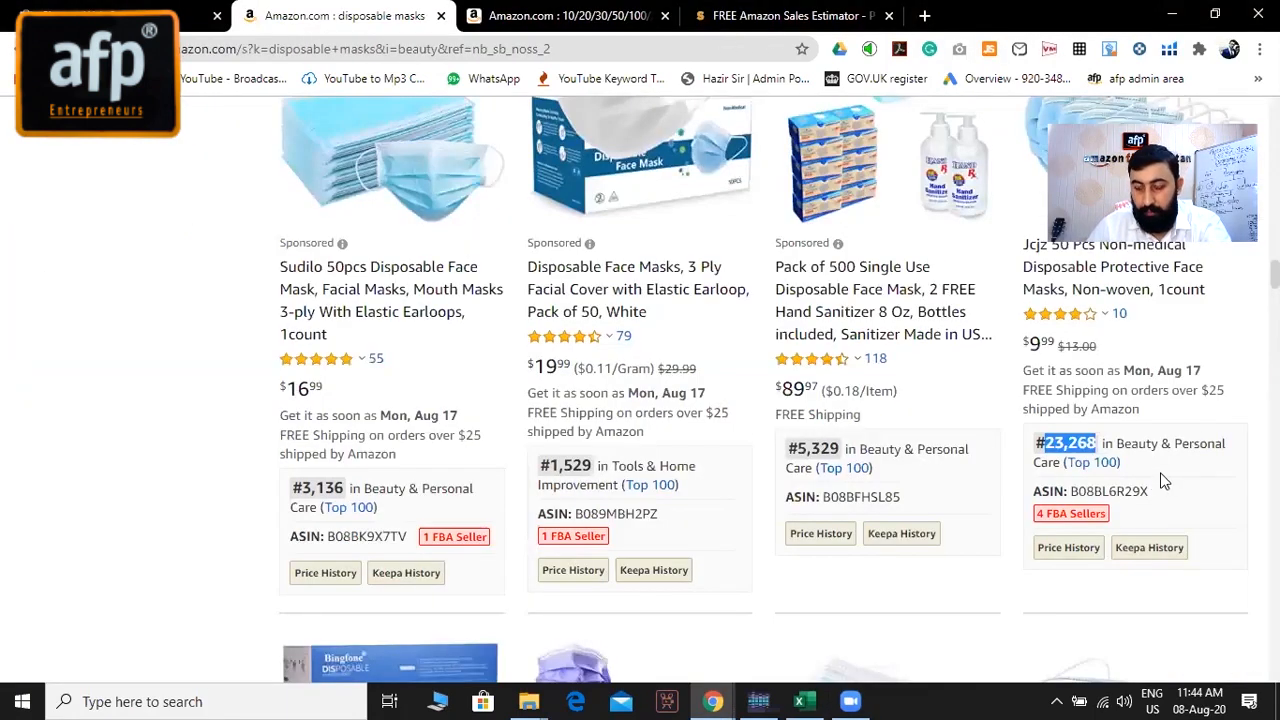
# Check the Jcjz 50-piece mask's listing on Amazon and name the product in cell B9 of the Excel sheet jcjz.
pyautogui.scroll(-1, 1180, 415)
pyautogui.scroll(1, 1150, 400)
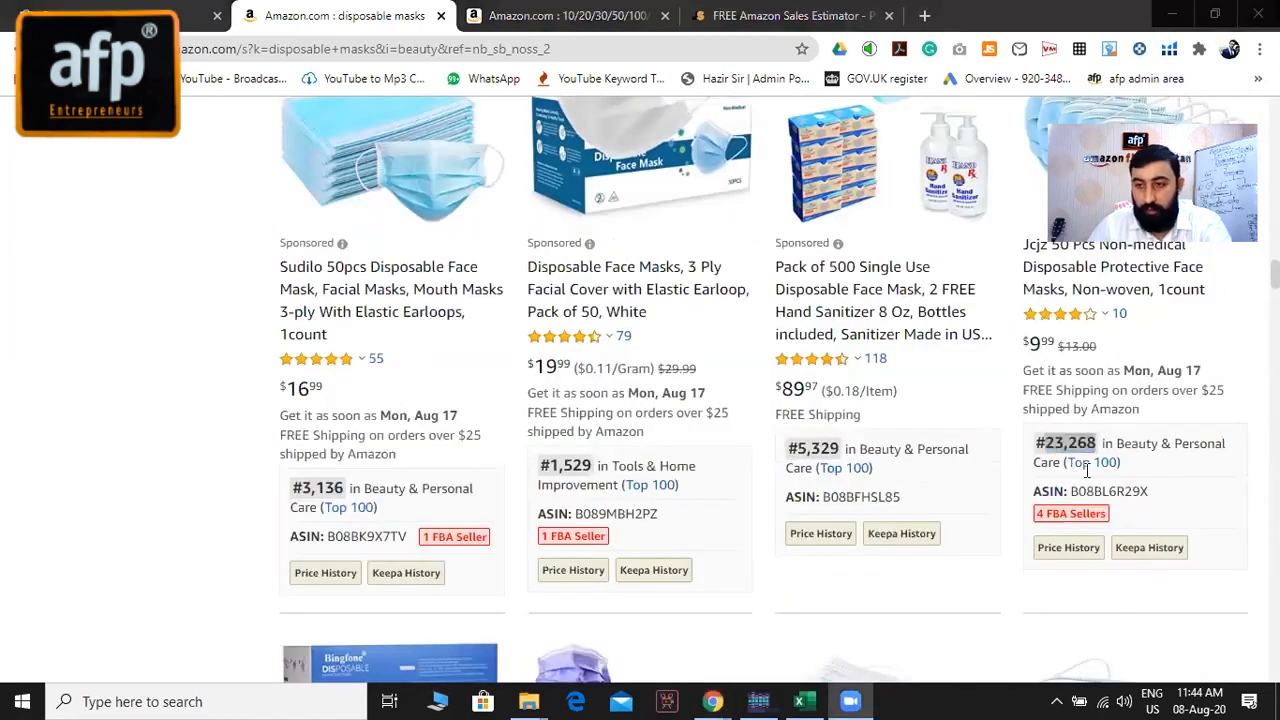
pyautogui.scroll(1, 760, 440)
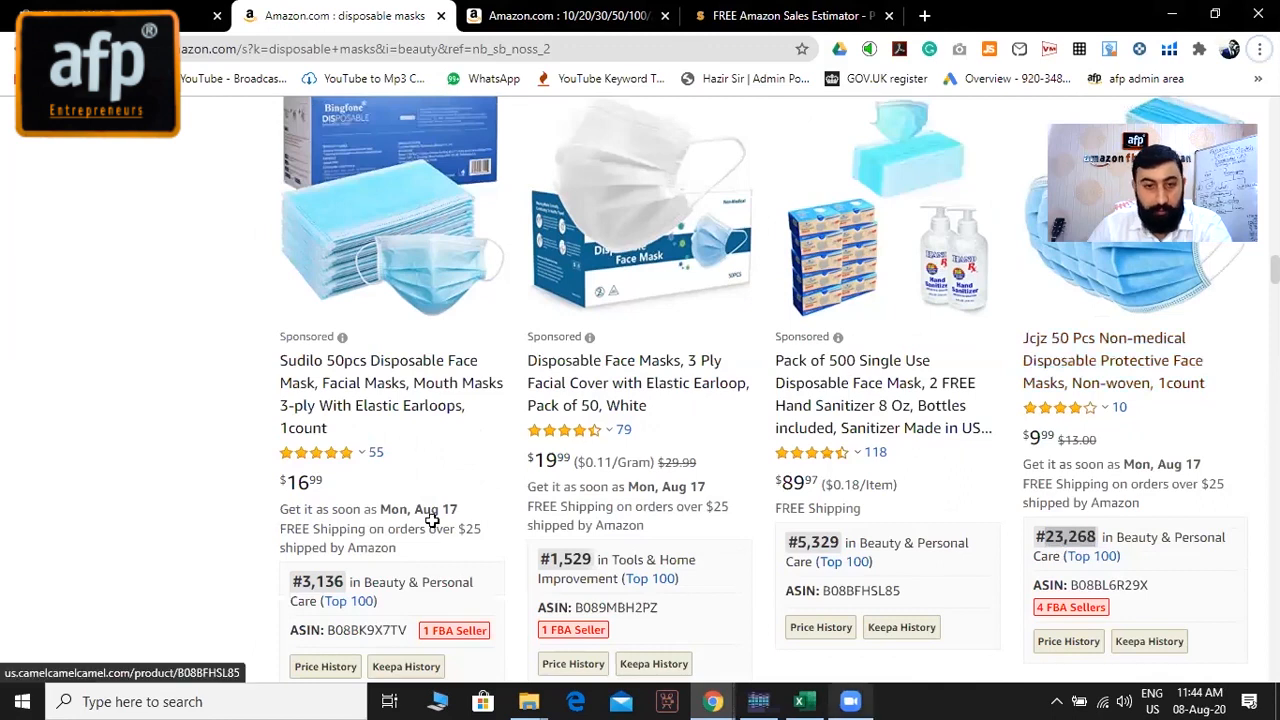
pyautogui.hotkey('alt', 'Tab')
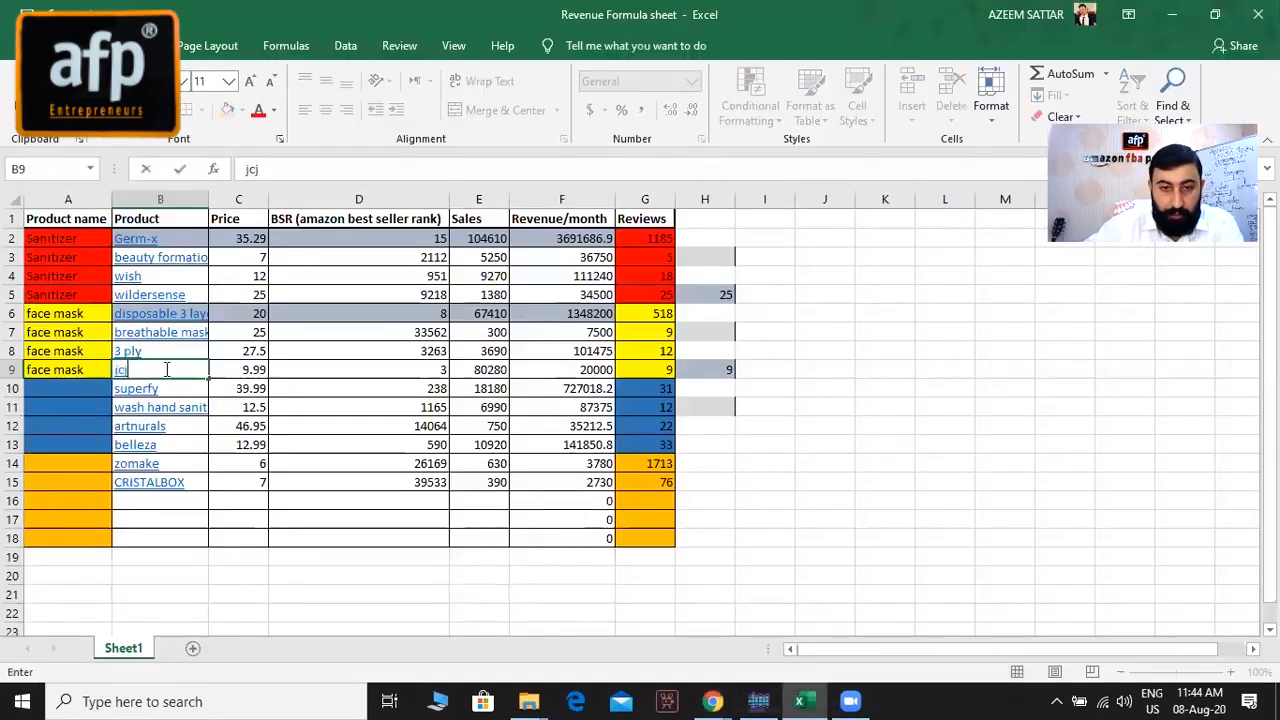
pyautogui.hotkey('alt', 'Tab')
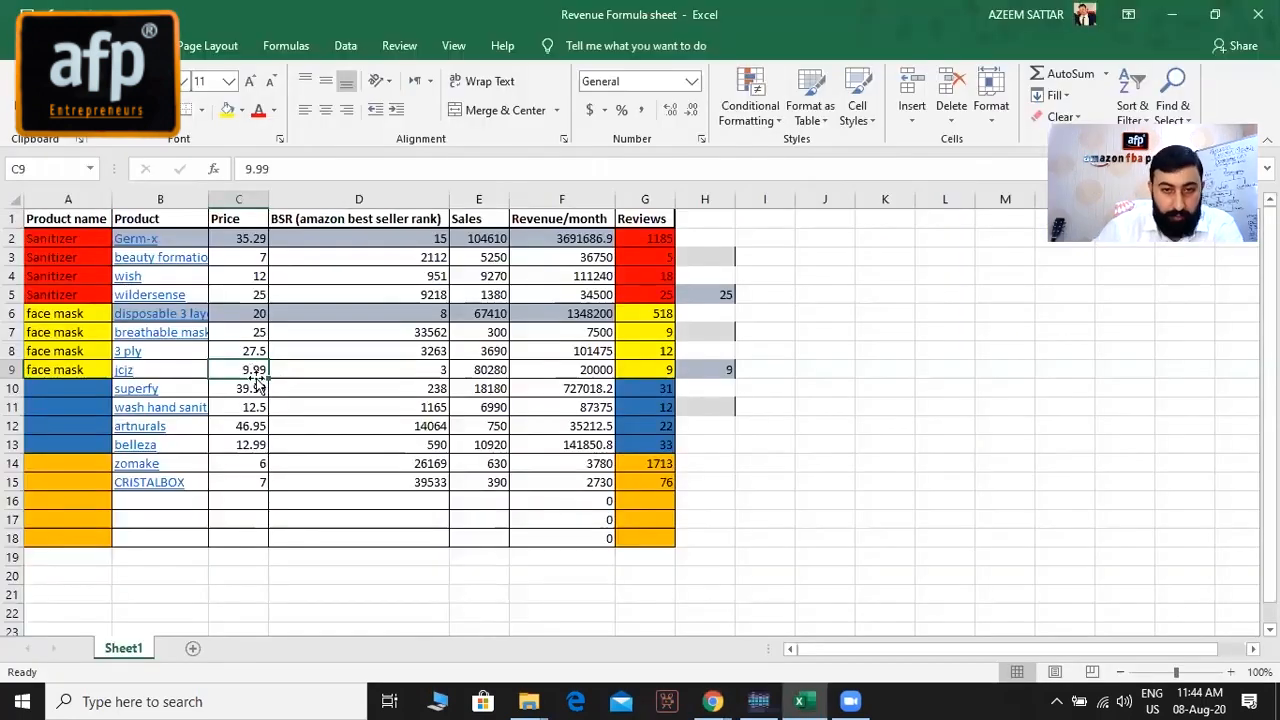
# Check the Jcjz mask's best seller rank on Amazon and set the BSR in cell D9 to 23268.
pyautogui.press('Right')
pyautogui.hotkey('alt', 'Tab')
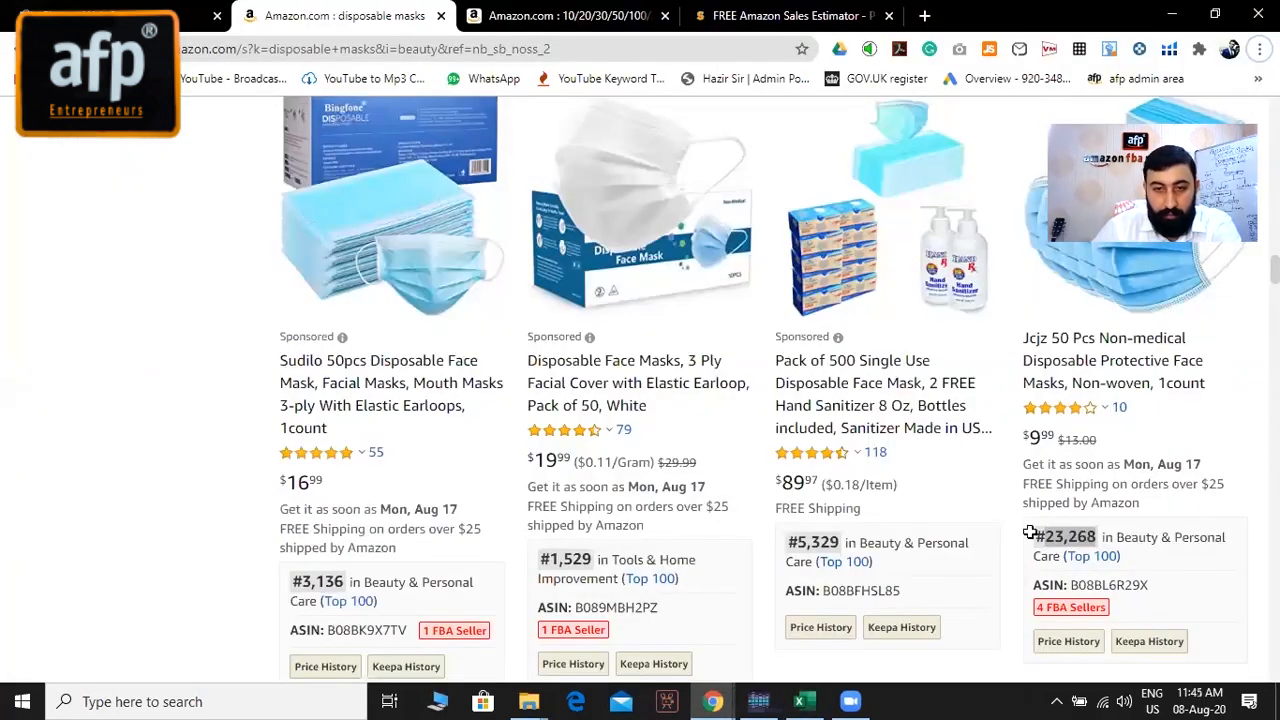
pyautogui.hotkey('alt', 'Tab')
pyautogui.write('23268')
pyautogui.press('Tab')
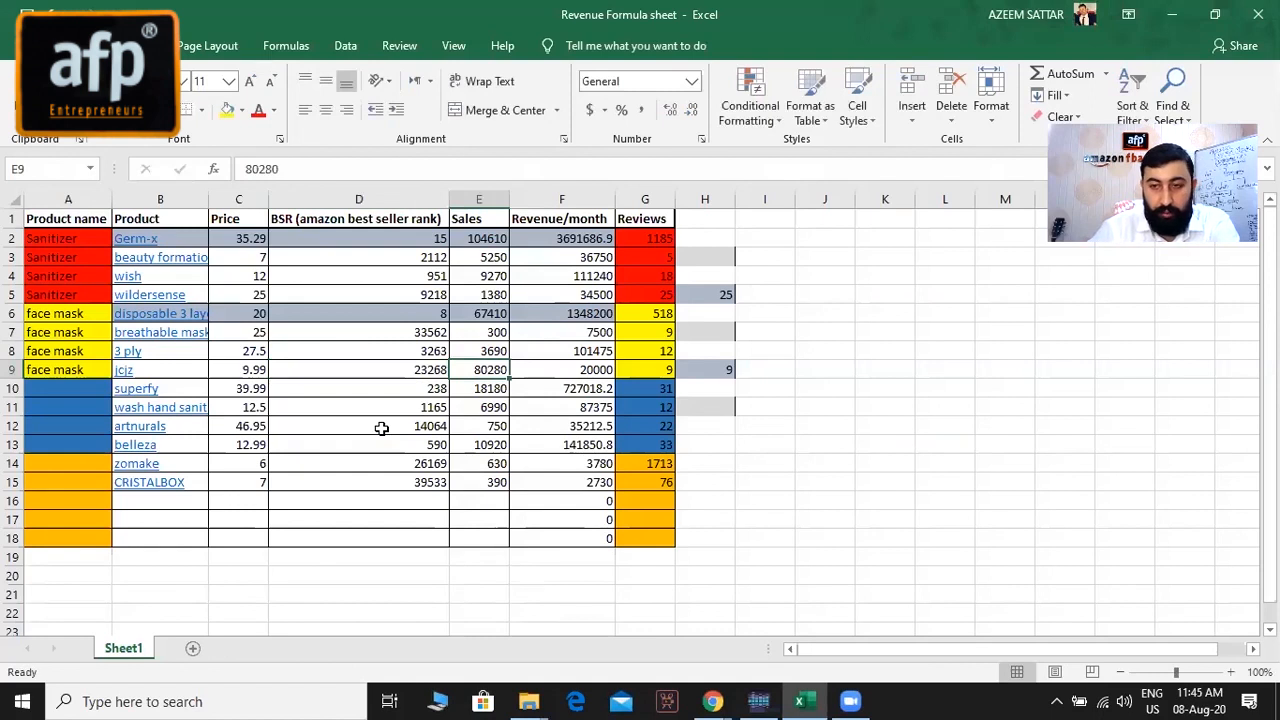
# Set the sales in cell E9 to 480, the Jungle Scout estimator's figure for rank 23268.
pyautogui.hotkey('alt', 'Tab')
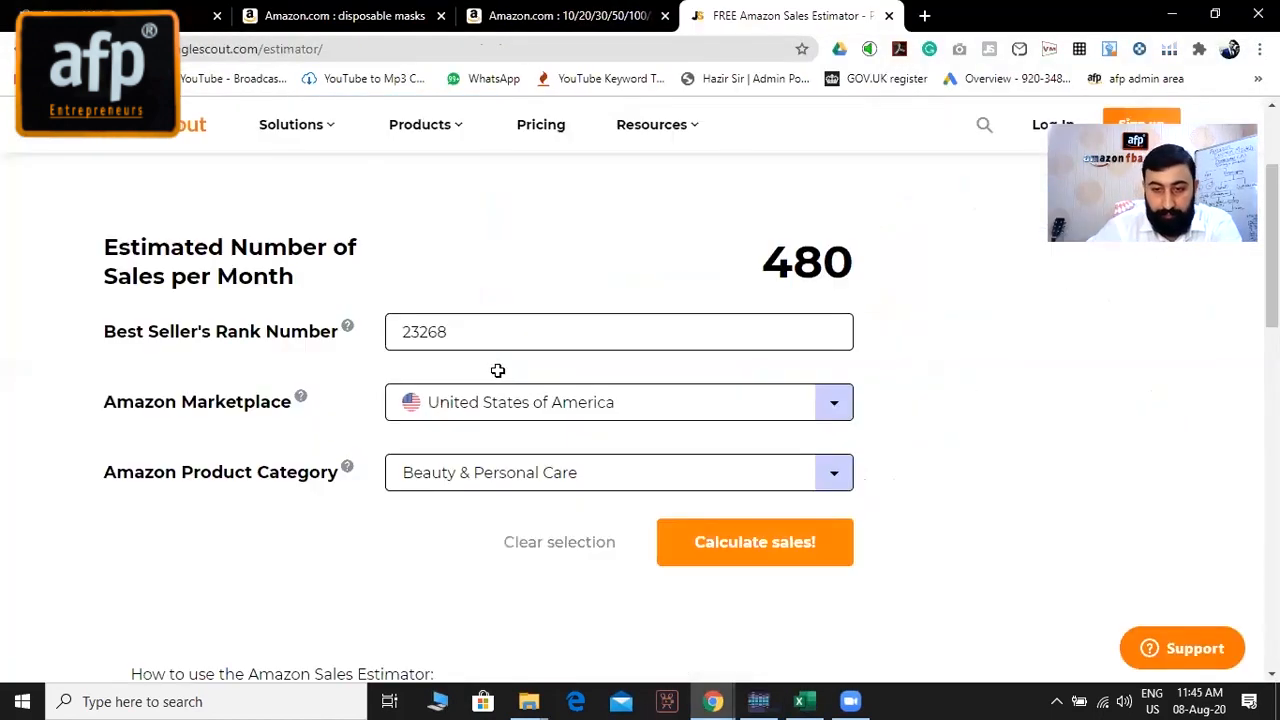
pyautogui.hotkey('alt', 'Tab')
pyautogui.write('480')
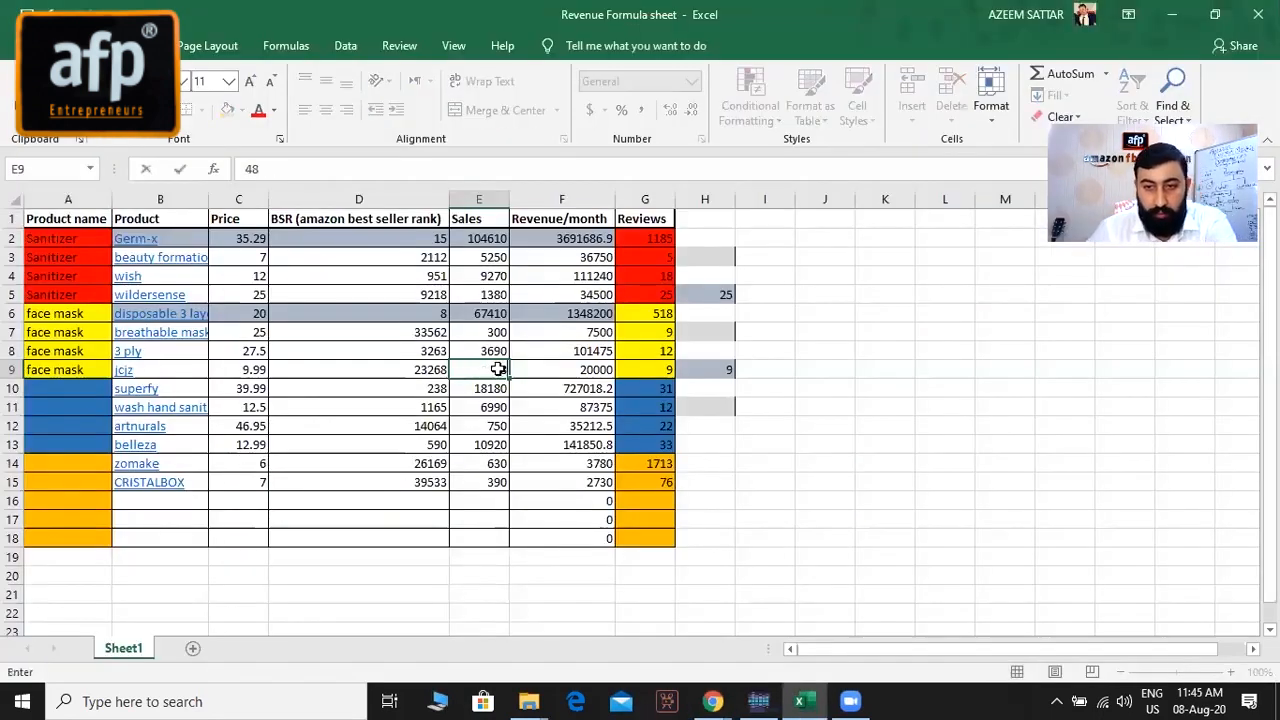
pyautogui.press('Tab')
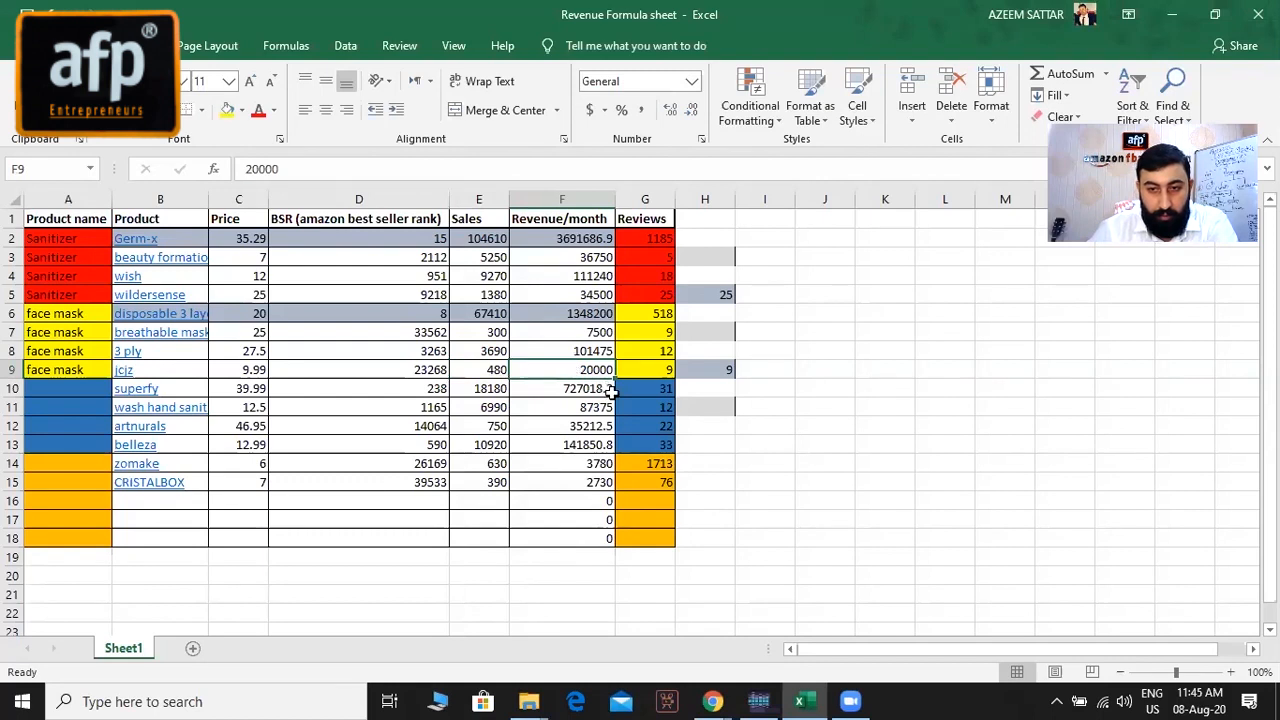
# Set the sales in cell E9 to 450.
pyautogui.click(495, 369)
pyautogui.write('450')
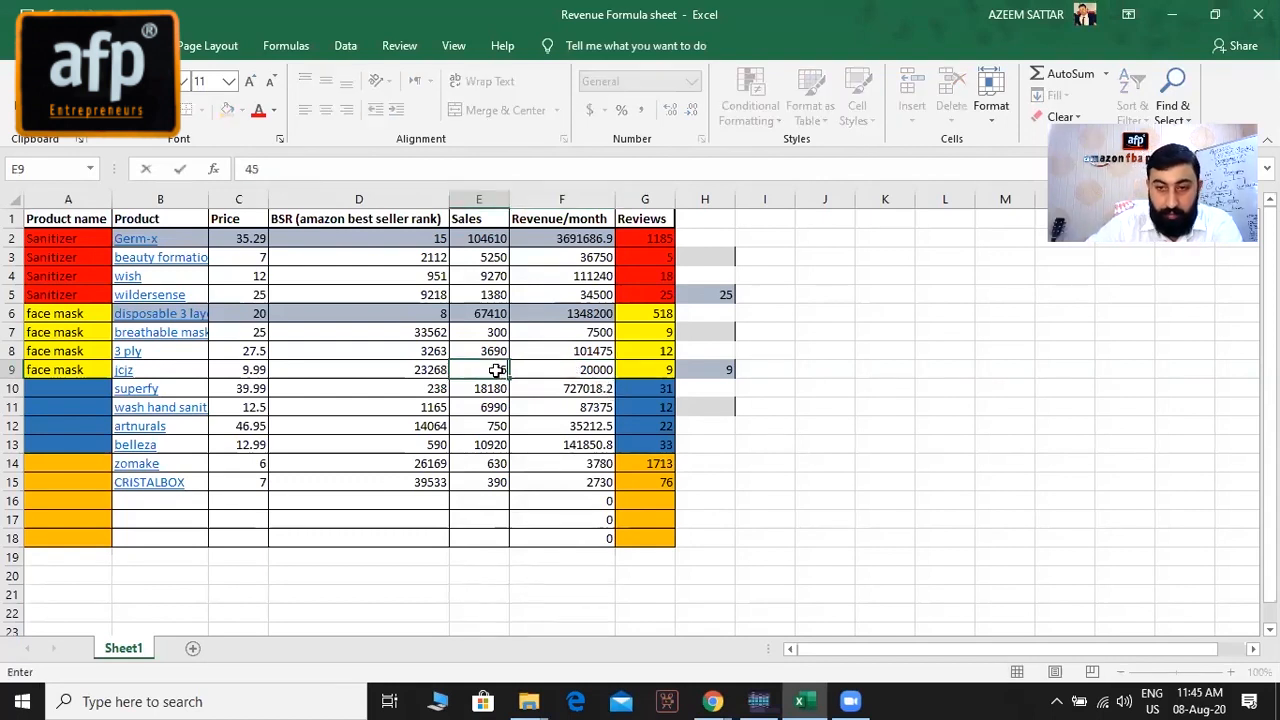
pyautogui.press('Tab')
# Copy the revenue formula from cell F8 into F9 so it multiplies the Jcjz mask's price by its sales.
pyautogui.click(580, 352)
pyautogui.hotkey('ctrl', 'c')
pyautogui.click(590, 367)
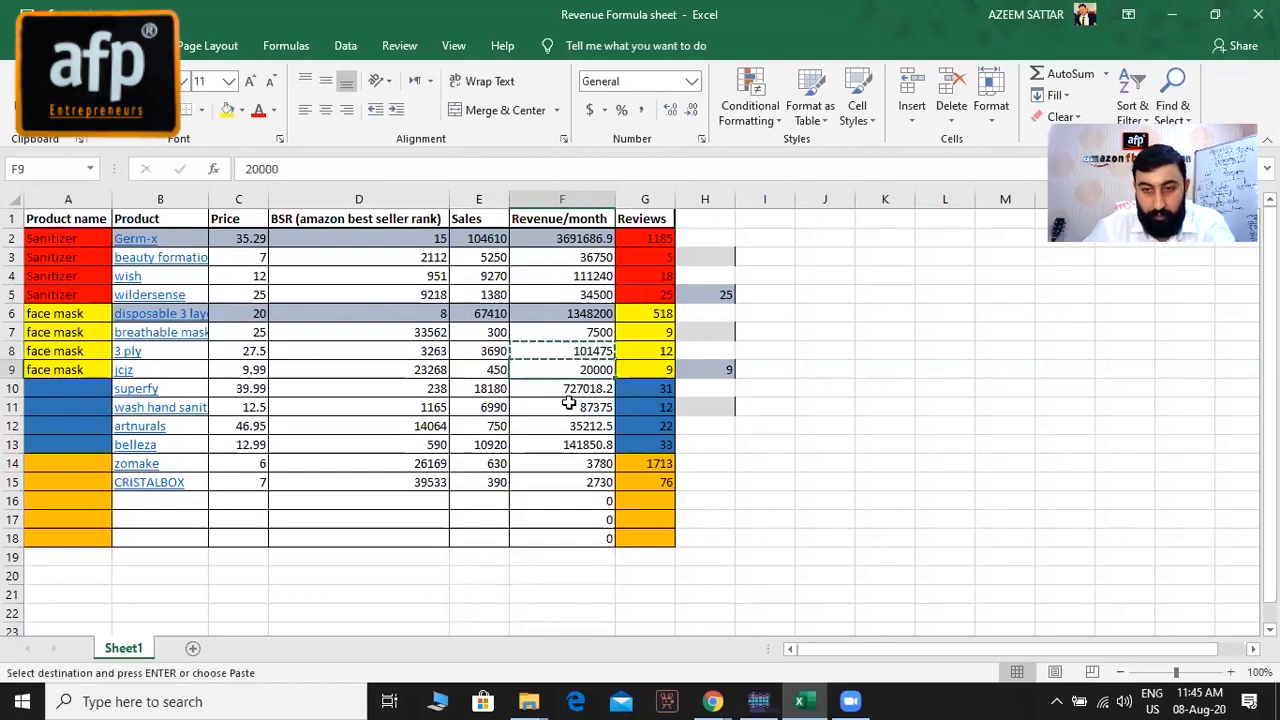
pyautogui.hotkey('ctrl', 'v')
# Correct the Jcjz mask's sales in cell E9 to 480.
pyautogui.doubleClick(488, 370)
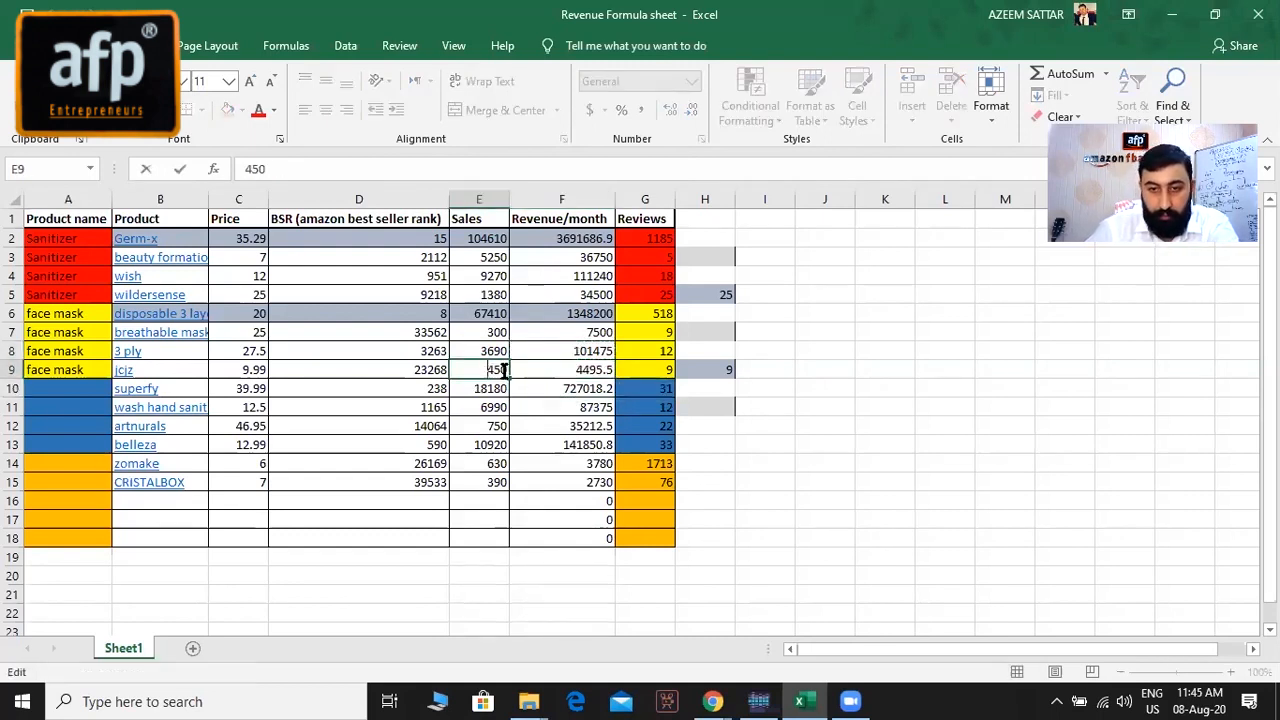
pyautogui.press('Escape')
pyautogui.write('480')
pyautogui.press('Tab')
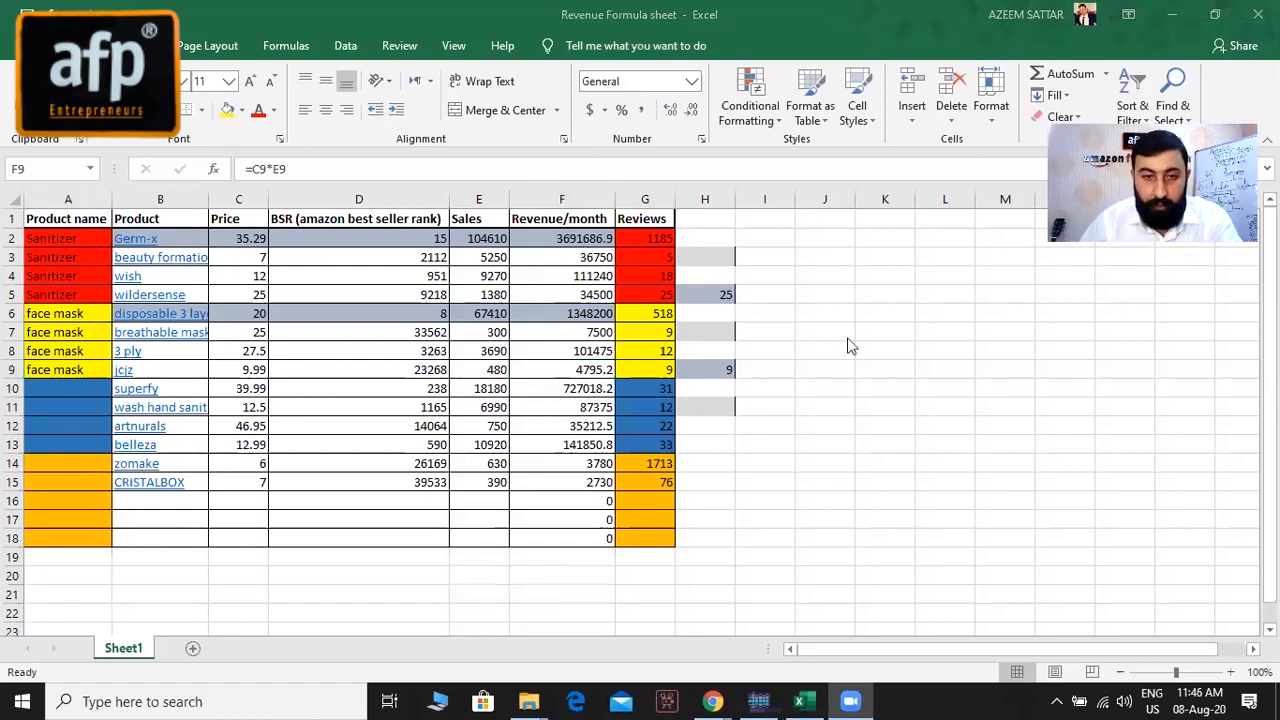
# Compare the review counts and monthly revenue of the sanitizer products, especially beauty formation and wish.
pyautogui.click(87, 388)
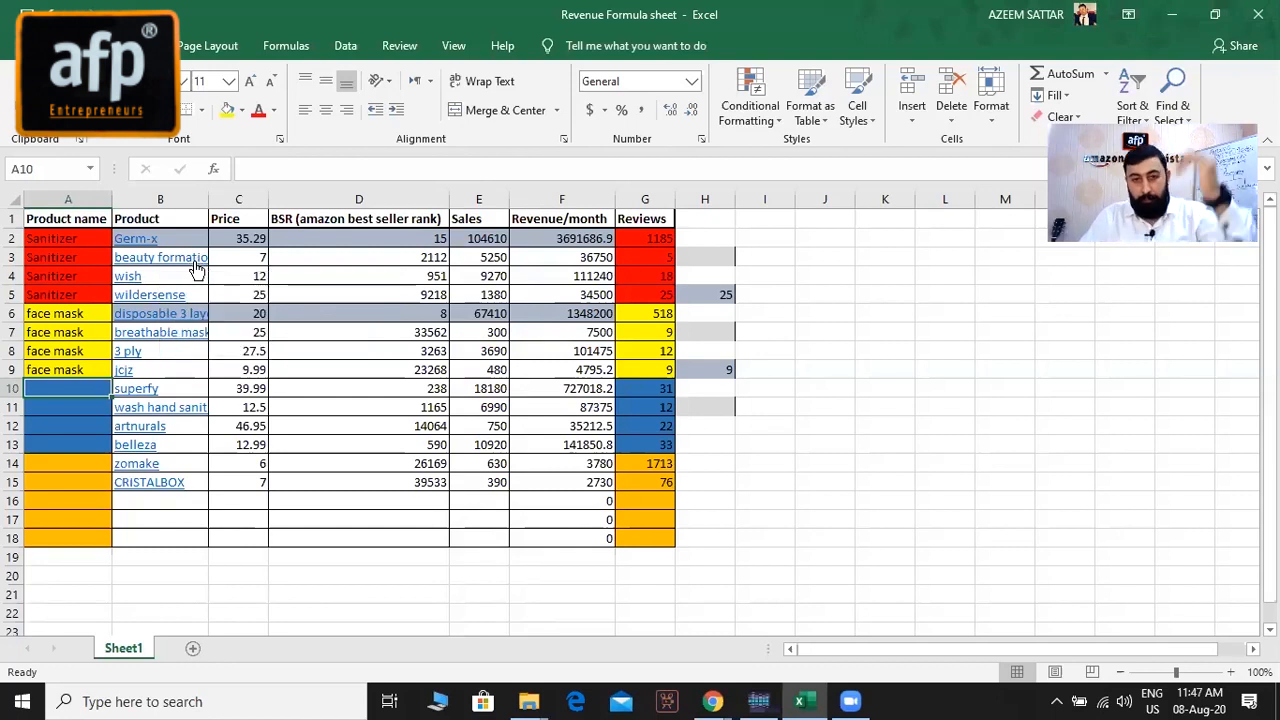
pyautogui.click(700, 257)
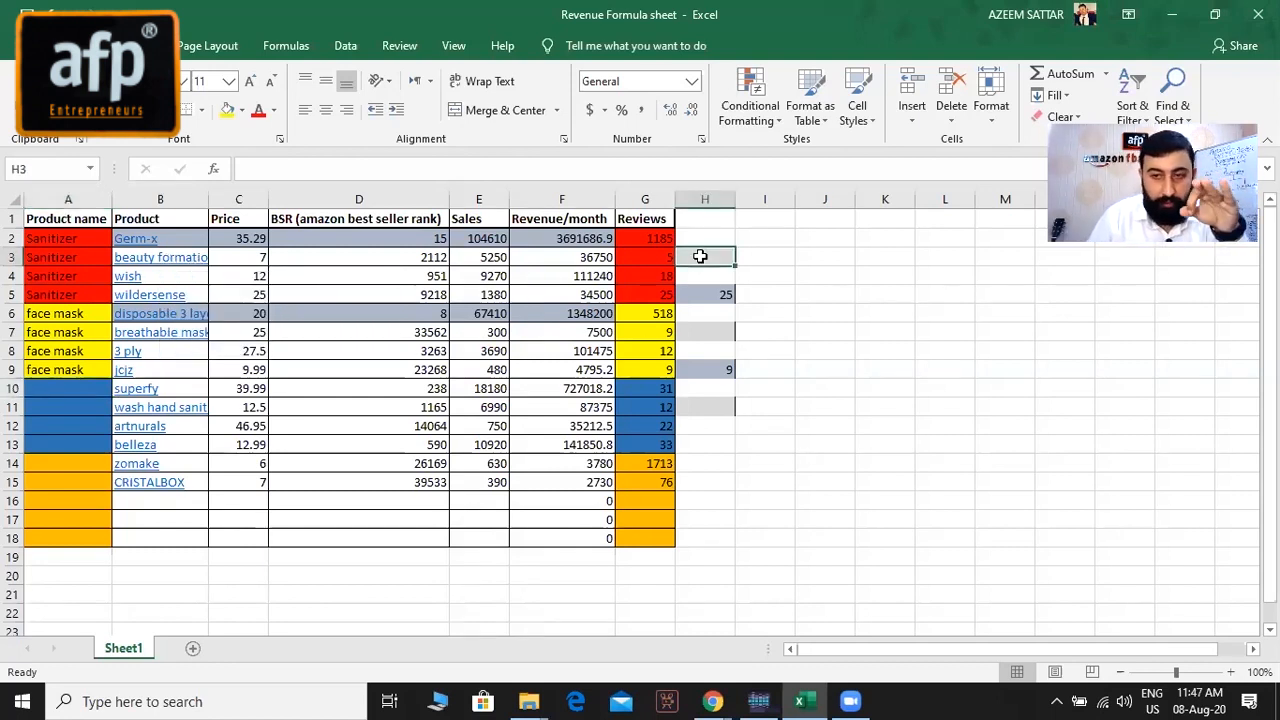
pyautogui.click(648, 256)
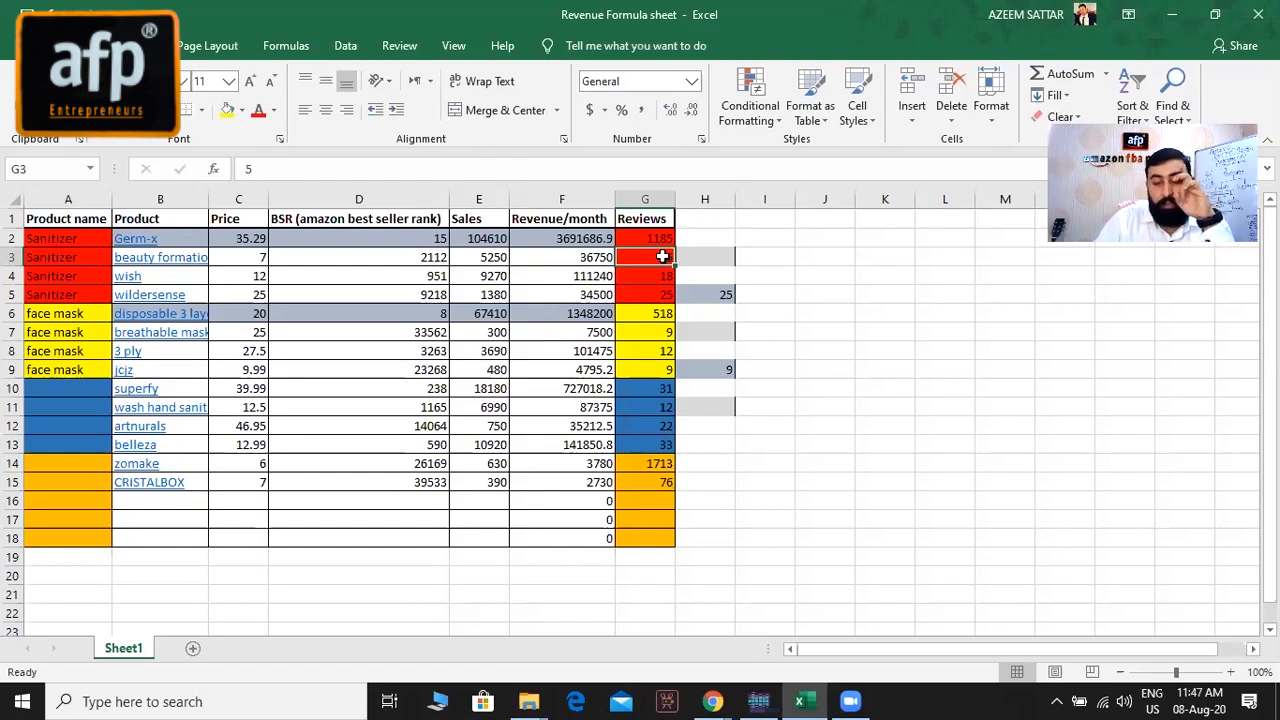
pyautogui.click(663, 283)
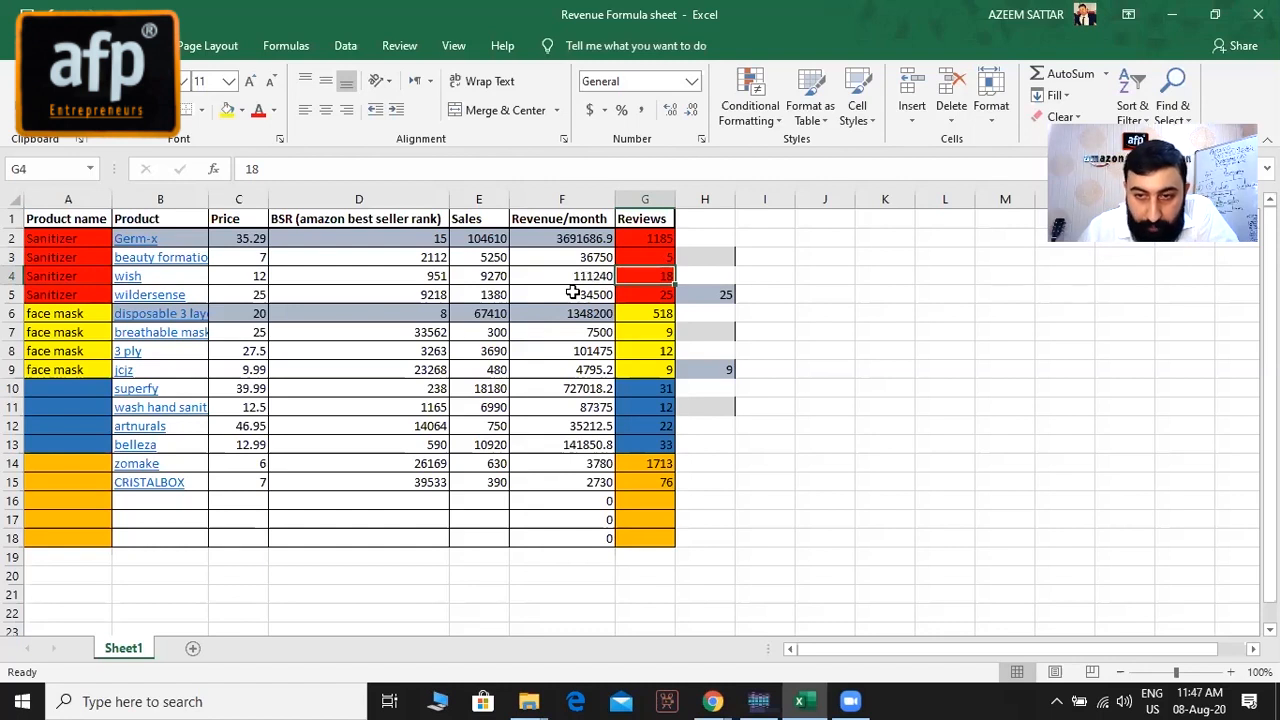
pyautogui.click(578, 284)
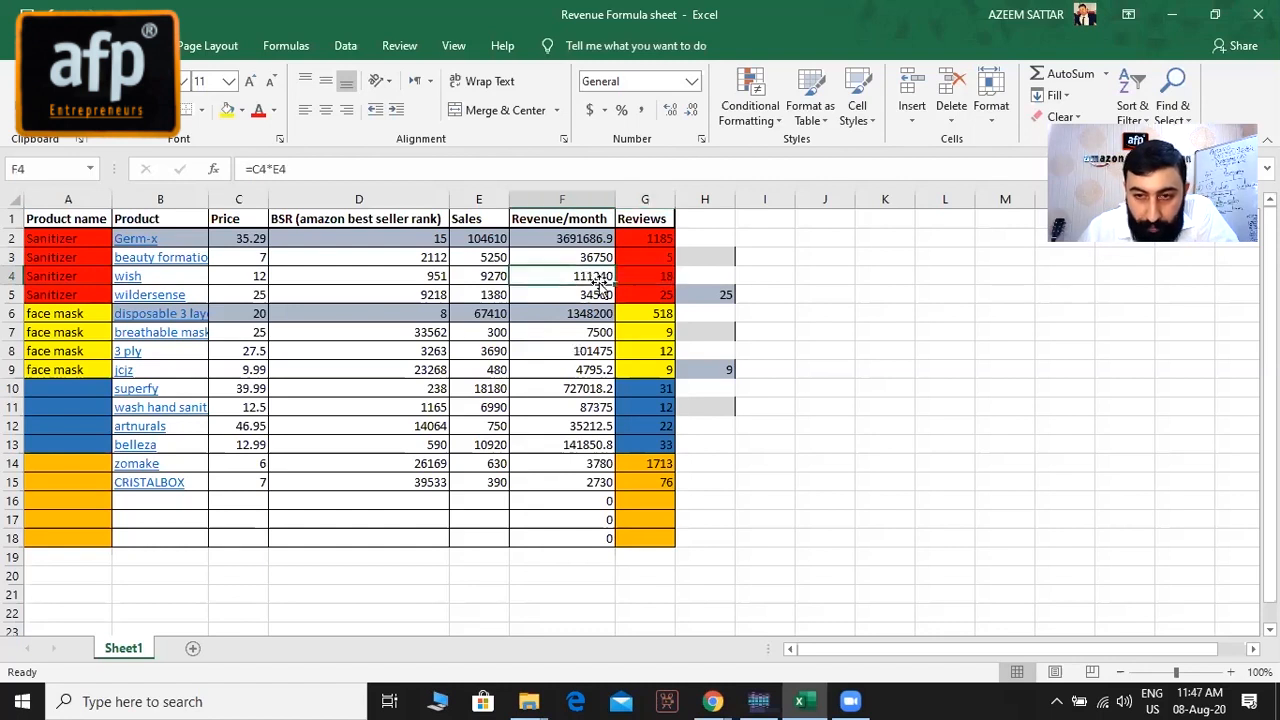
pyautogui.click(663, 270)
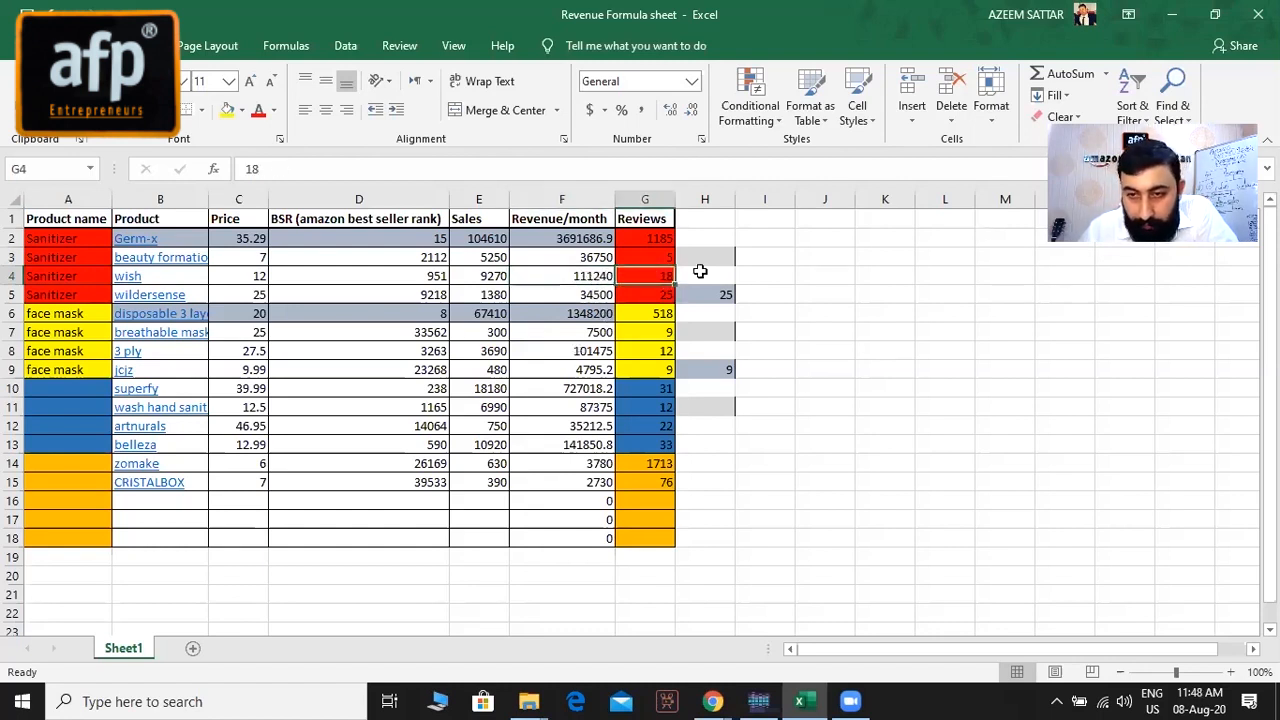
# Mark the wish sanitizer as the pick by entering 18 in cell H4, and clear the mark in H5.
pyautogui.click(703, 274)
pyautogui.write('18')
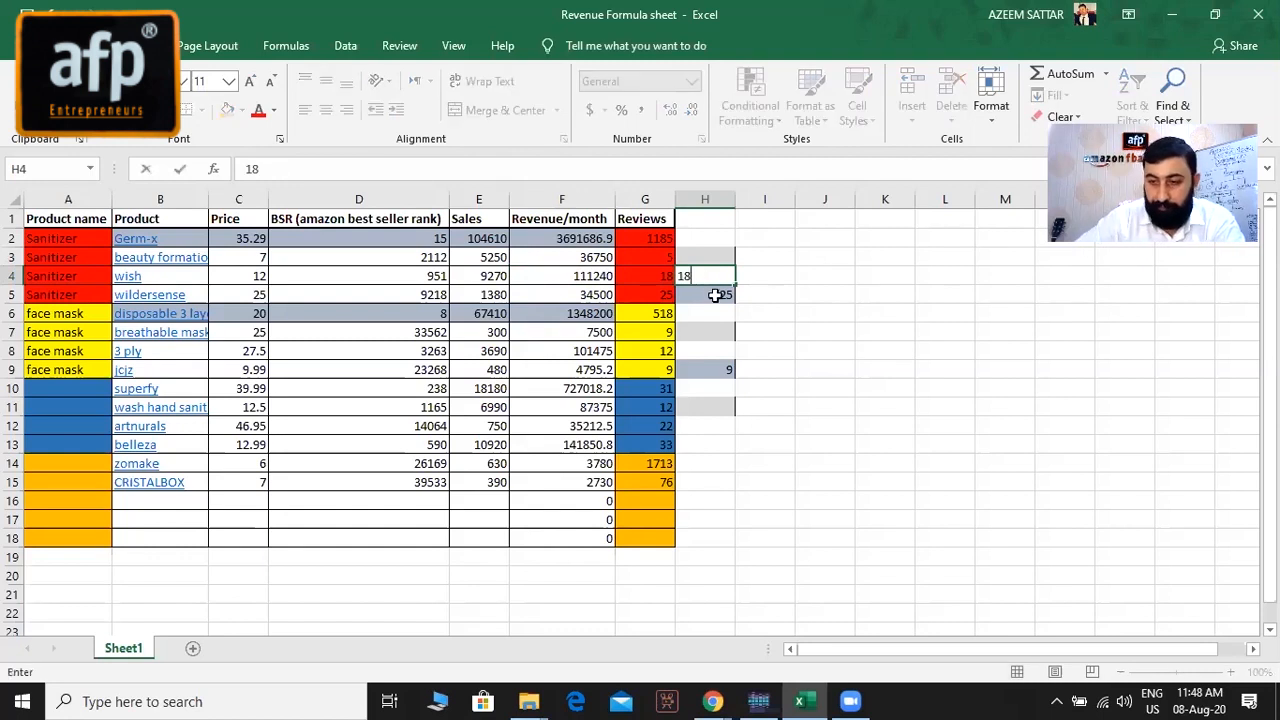
pyautogui.press('Return')
pyautogui.press('Delete')
pyautogui.click(712, 276)
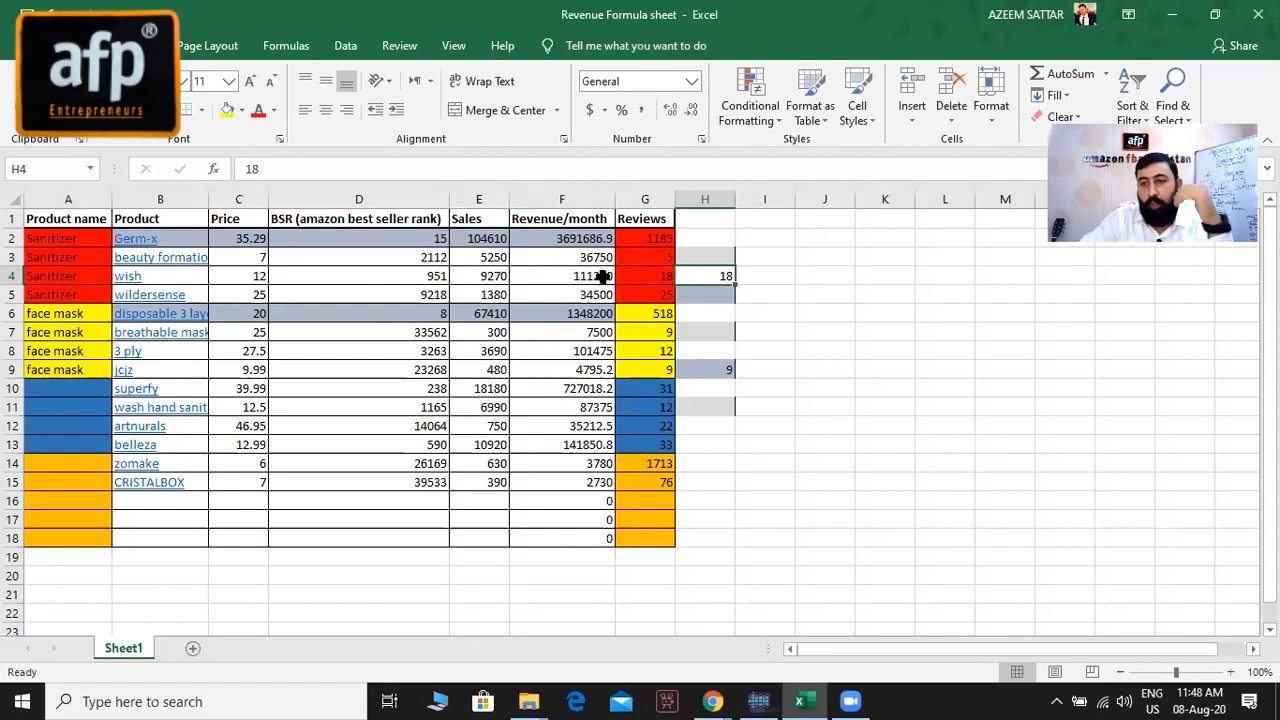
# Mark the 3 ply face mask as the pick by entering 12 in cell H8, and clear the mark in H9.
pyautogui.click(607, 336)
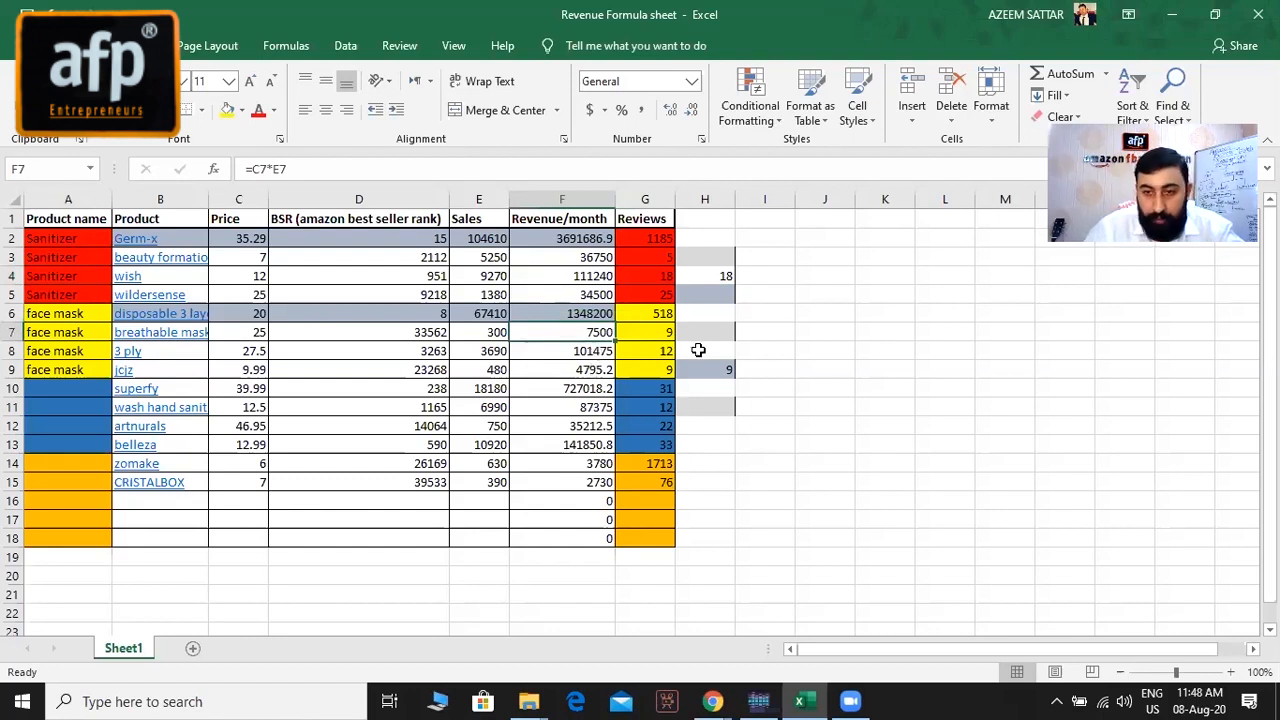
pyautogui.click(698, 350)
pyautogui.write('12')
pyautogui.press('Return')
pyautogui.click(750, 372)
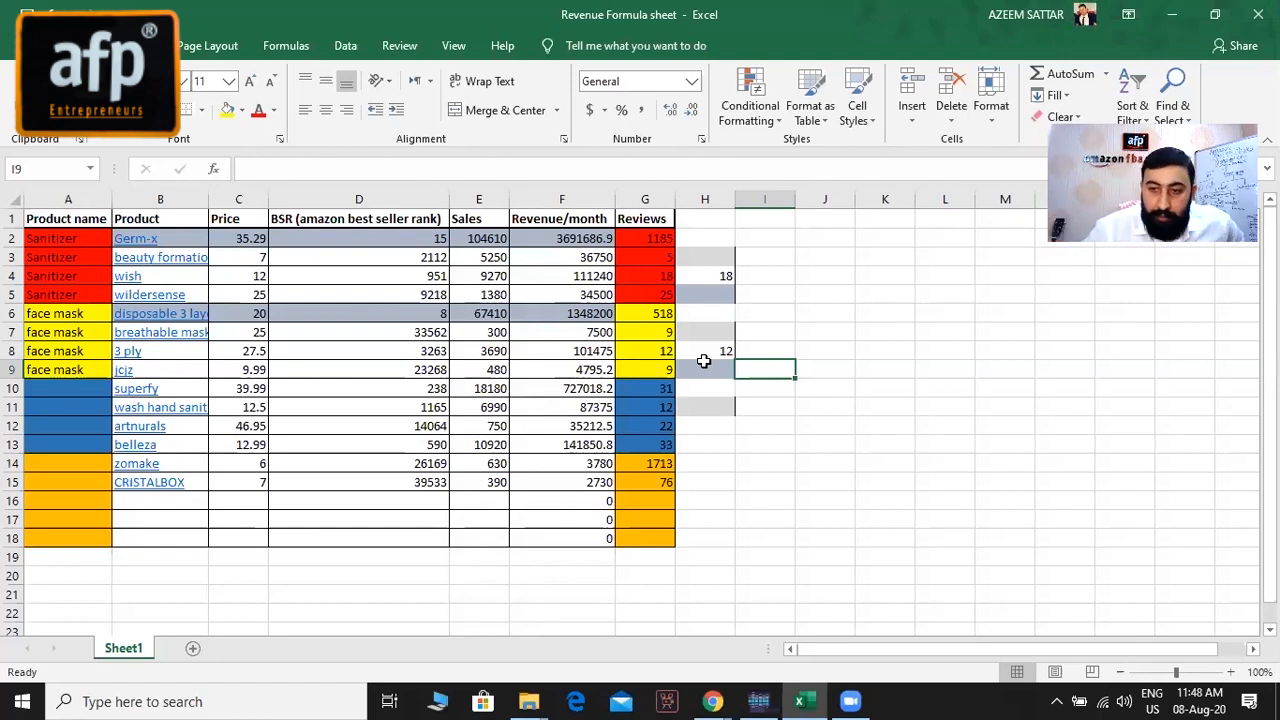
# Compare the revenue and reviews of the two marked products, the wish sanitizer and the 3 ply mask.
pyautogui.click(714, 351)
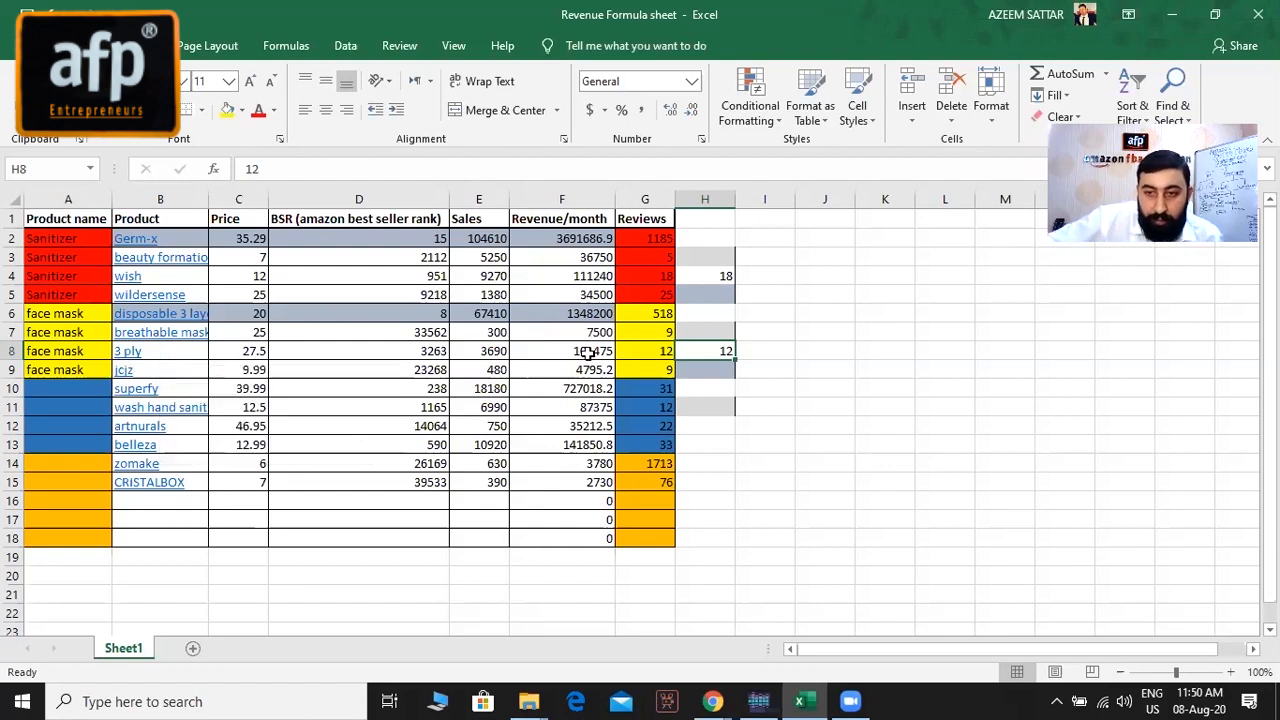
pyautogui.click(678, 279)
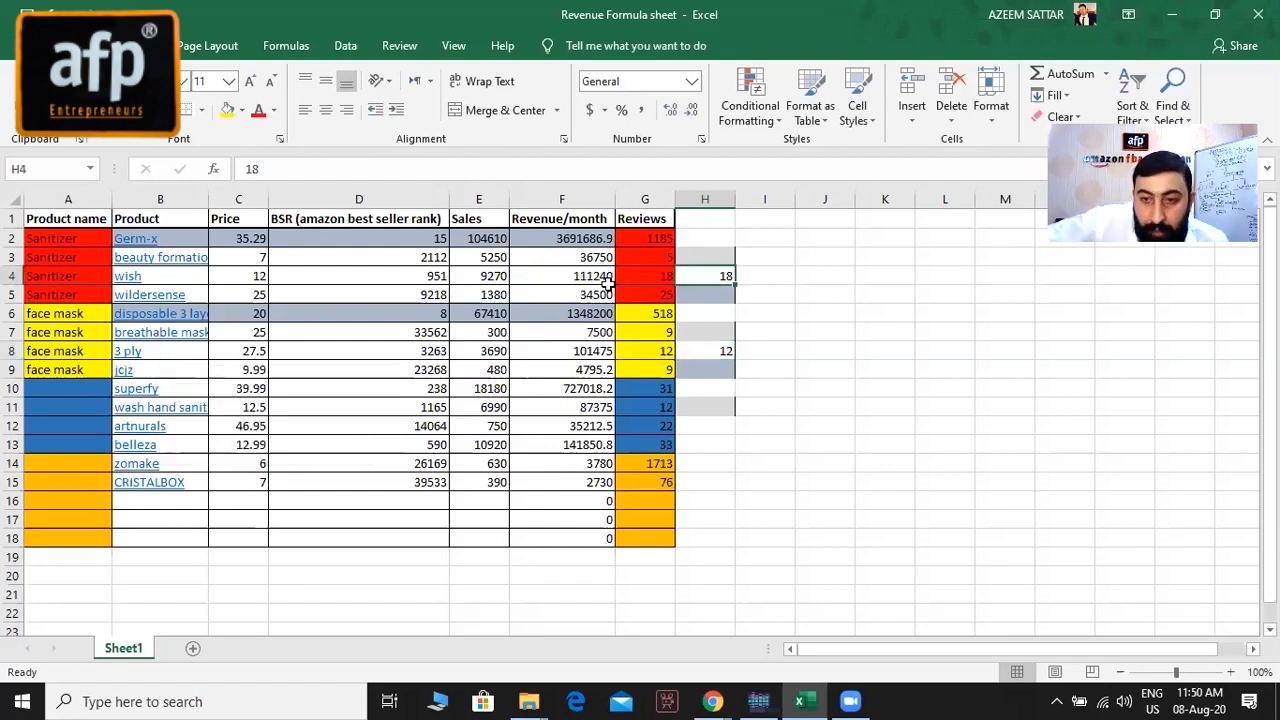
pyautogui.click(700, 354)
pyautogui.click(578, 277)
pyautogui.click(721, 276)
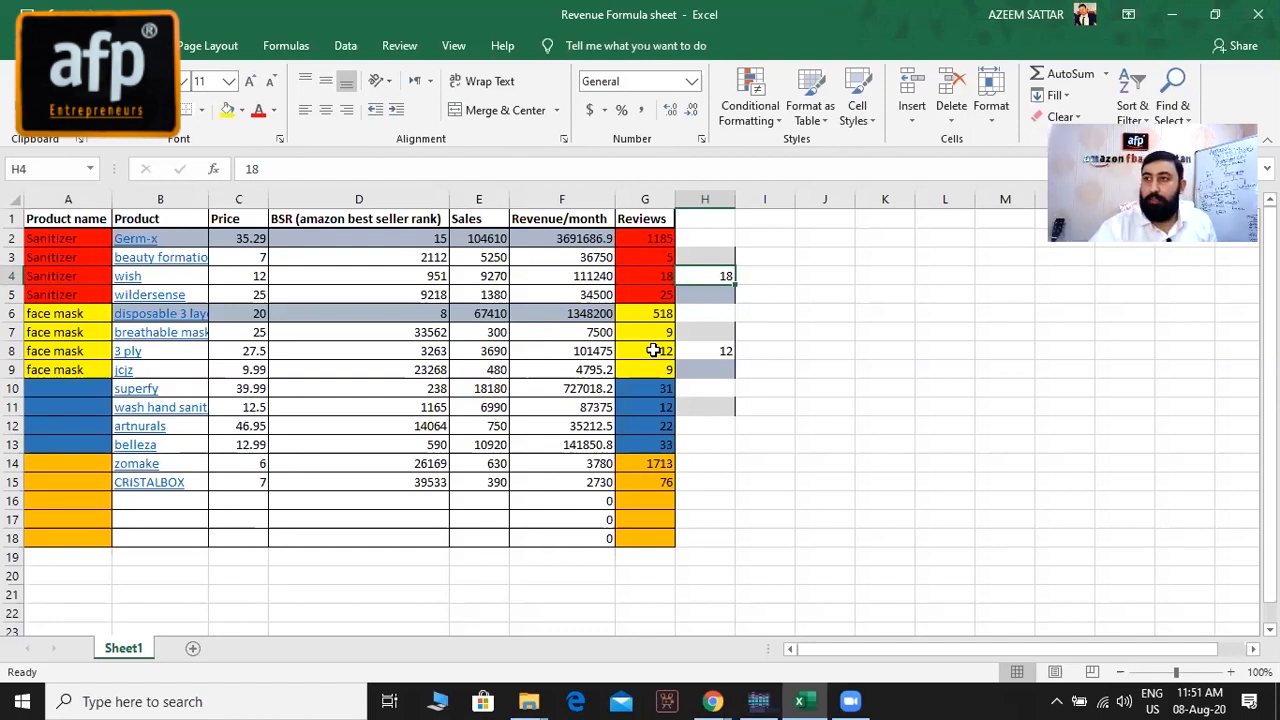
pyautogui.click(704, 351)
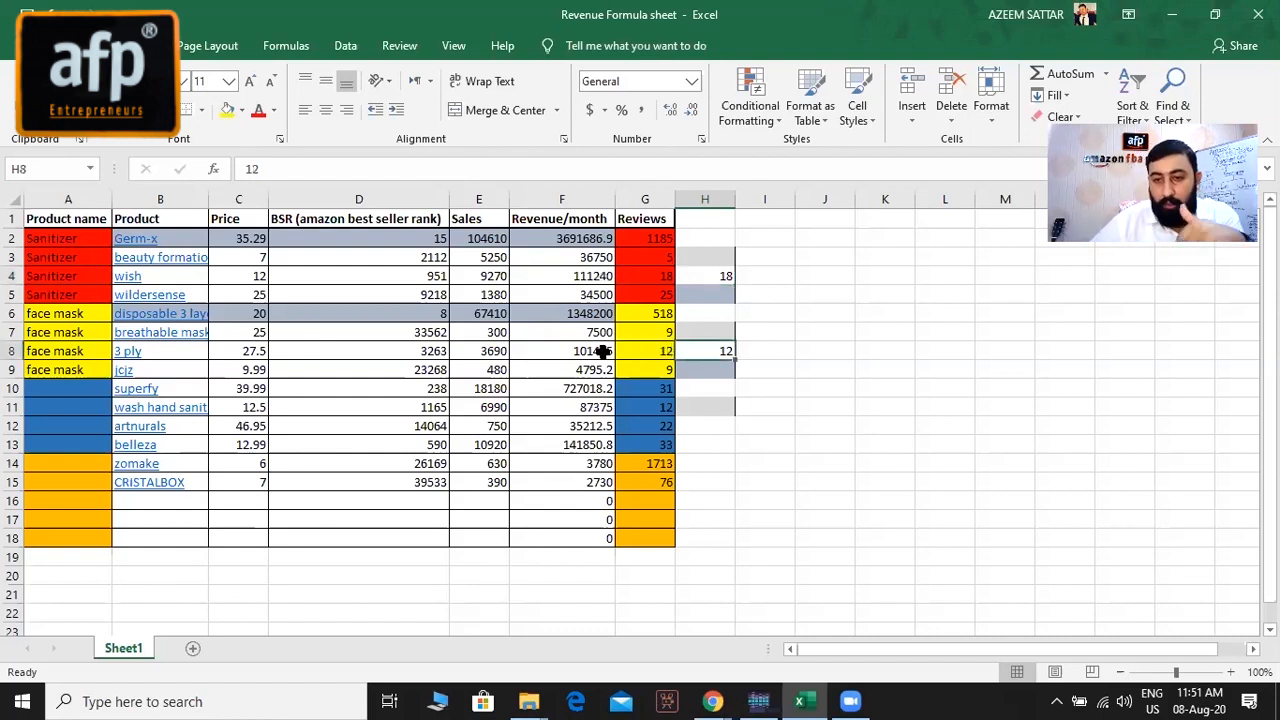